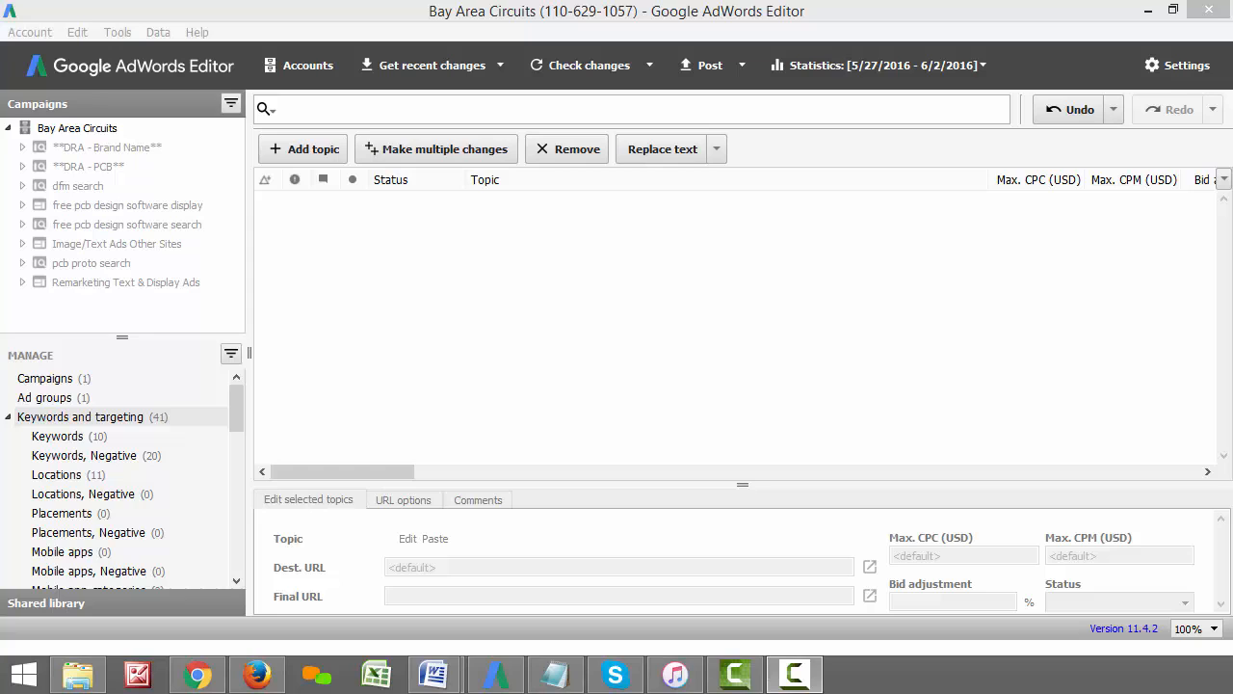
Expand the **DRA - PCB** campaign and browse its ad groups from 2 Layer down to Quote.
click(114, 166)
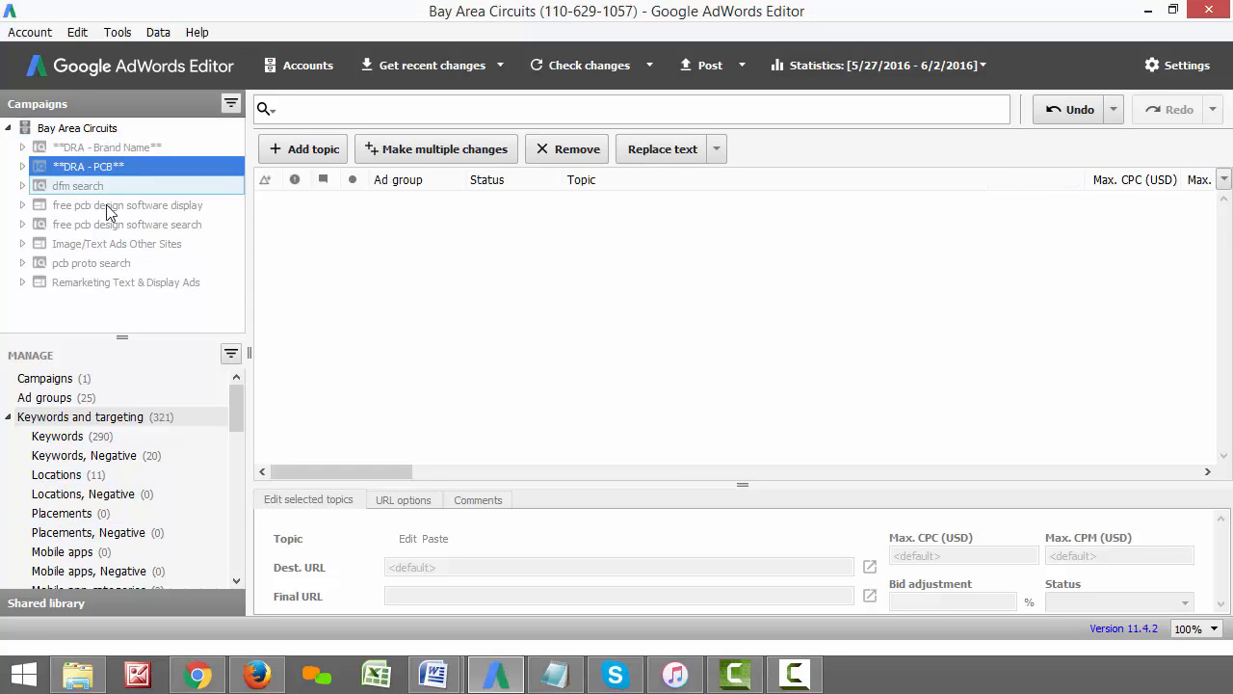
click(24, 168)
click(83, 186)
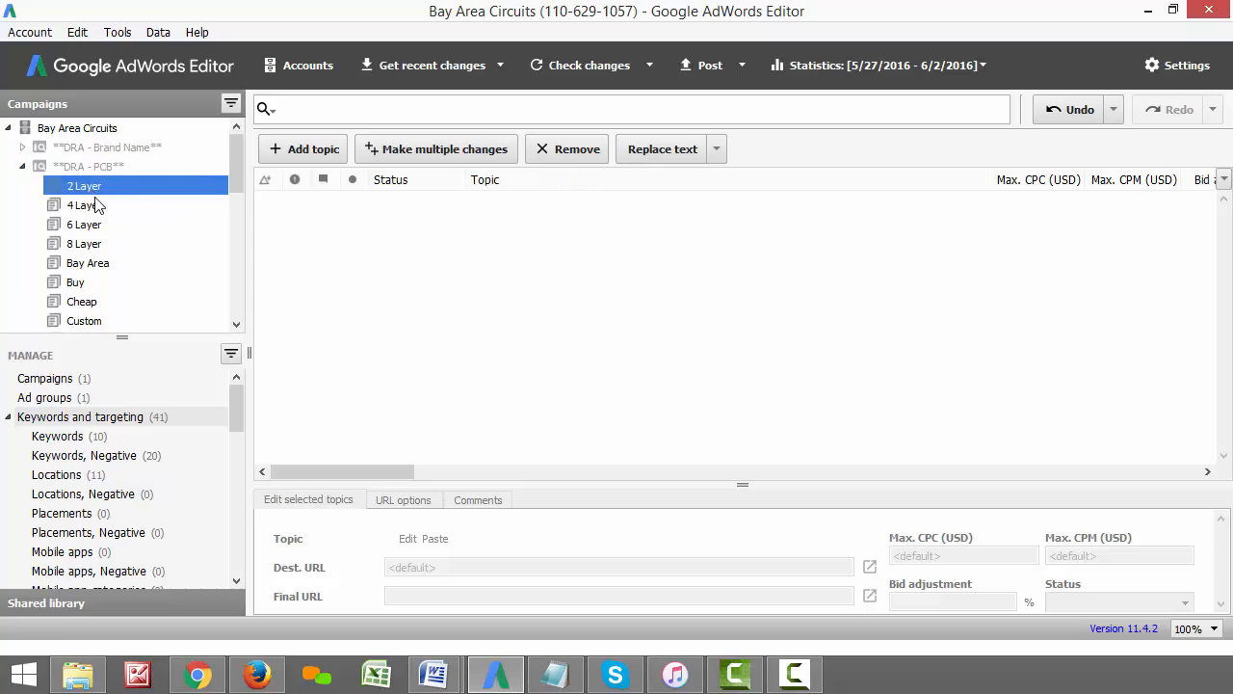
click(96, 206)
scroll(96, 204, down, 1)
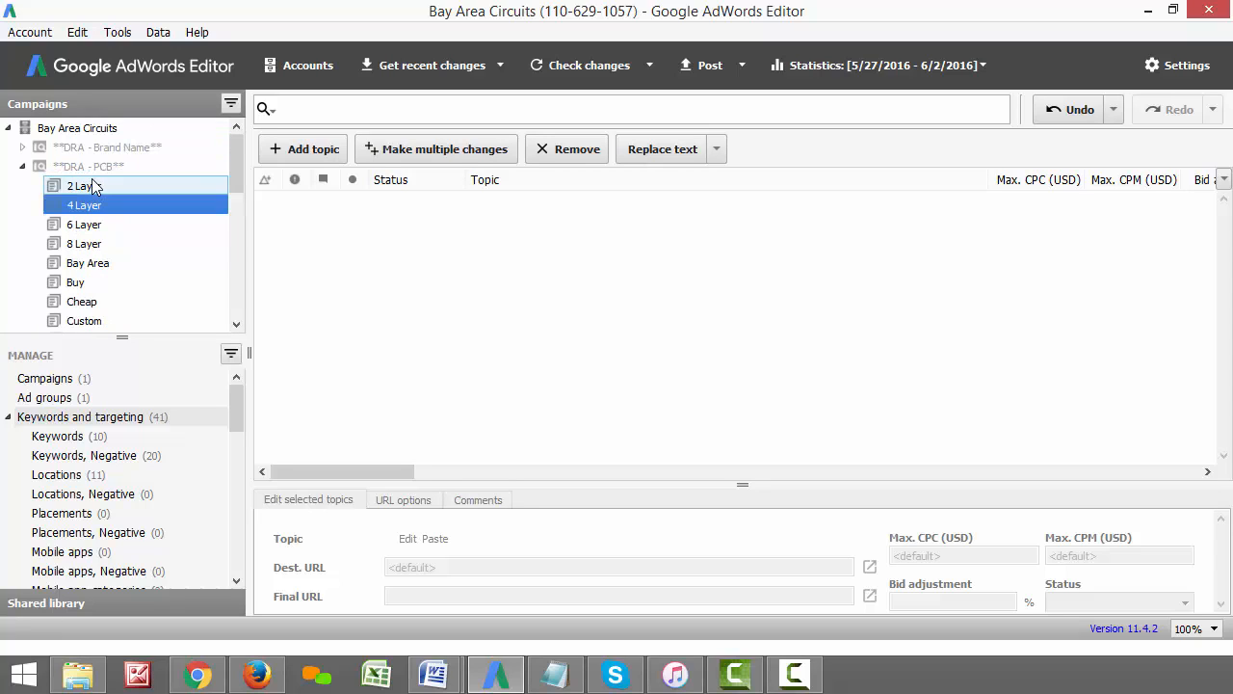
scroll(96, 198, up, 1)
click(101, 225)
scroll(102, 226, down, 1)
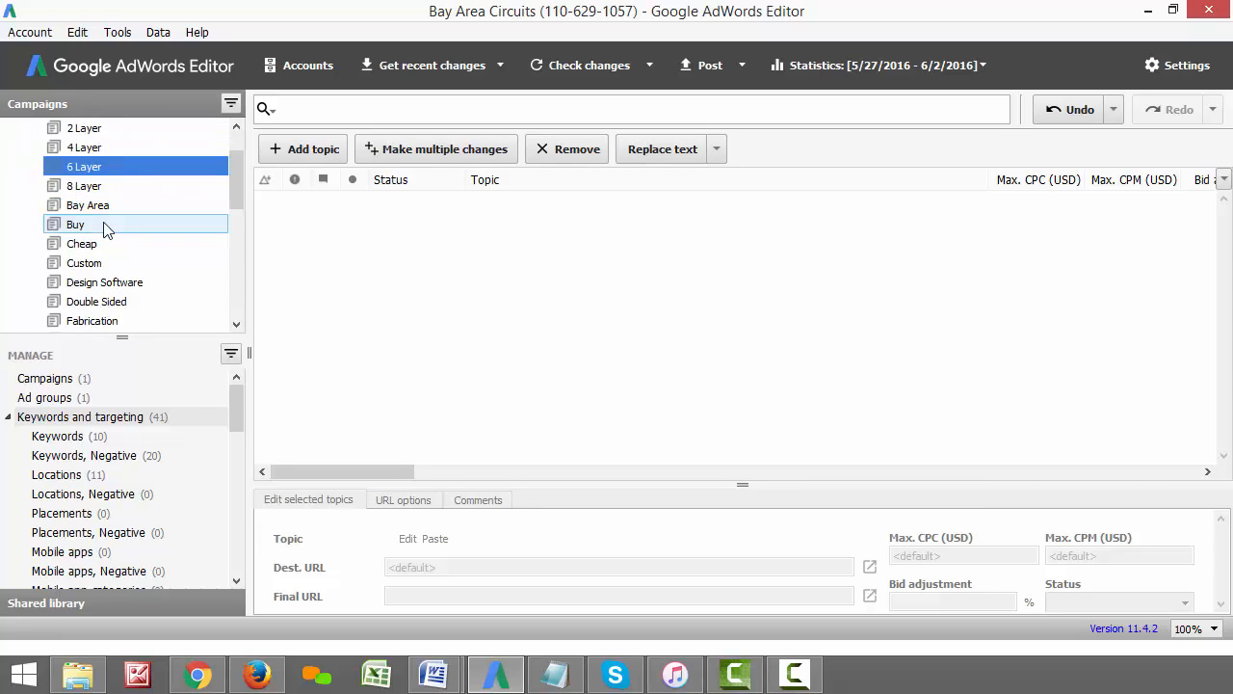
click(104, 226)
scroll(106, 228, down, 1)
scroll(106, 225, down, 1)
click(104, 225)
scroll(101, 220, down, 3)
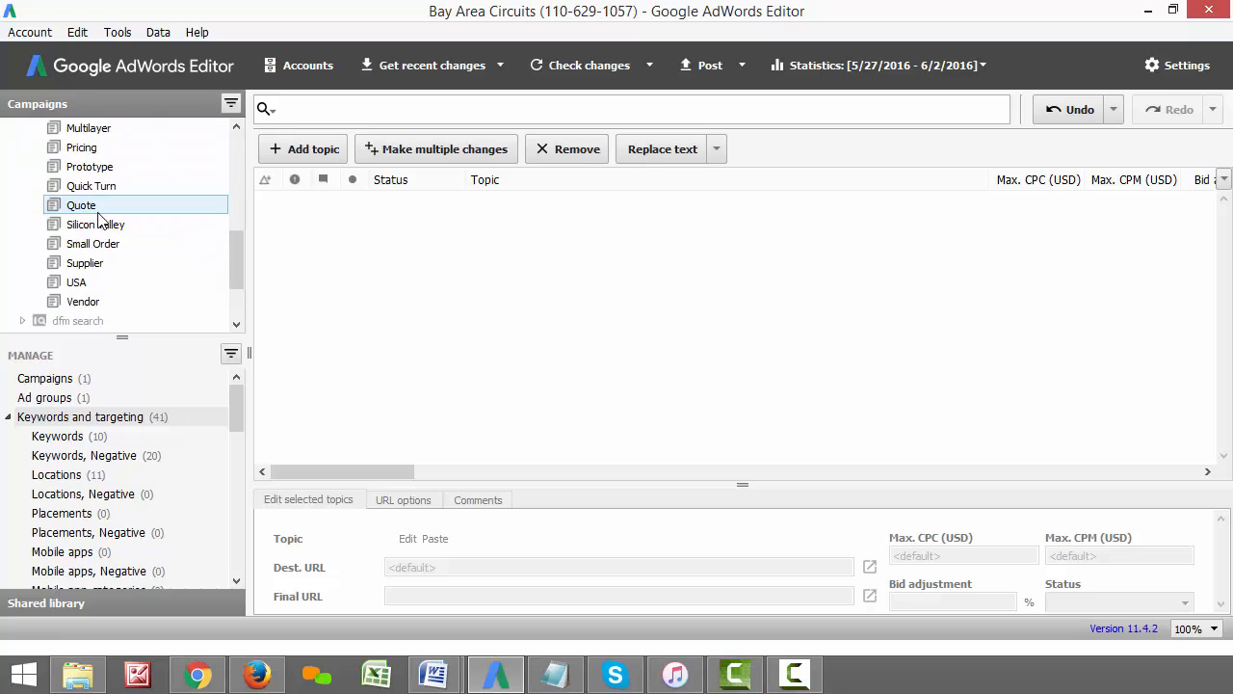
click(95, 208)
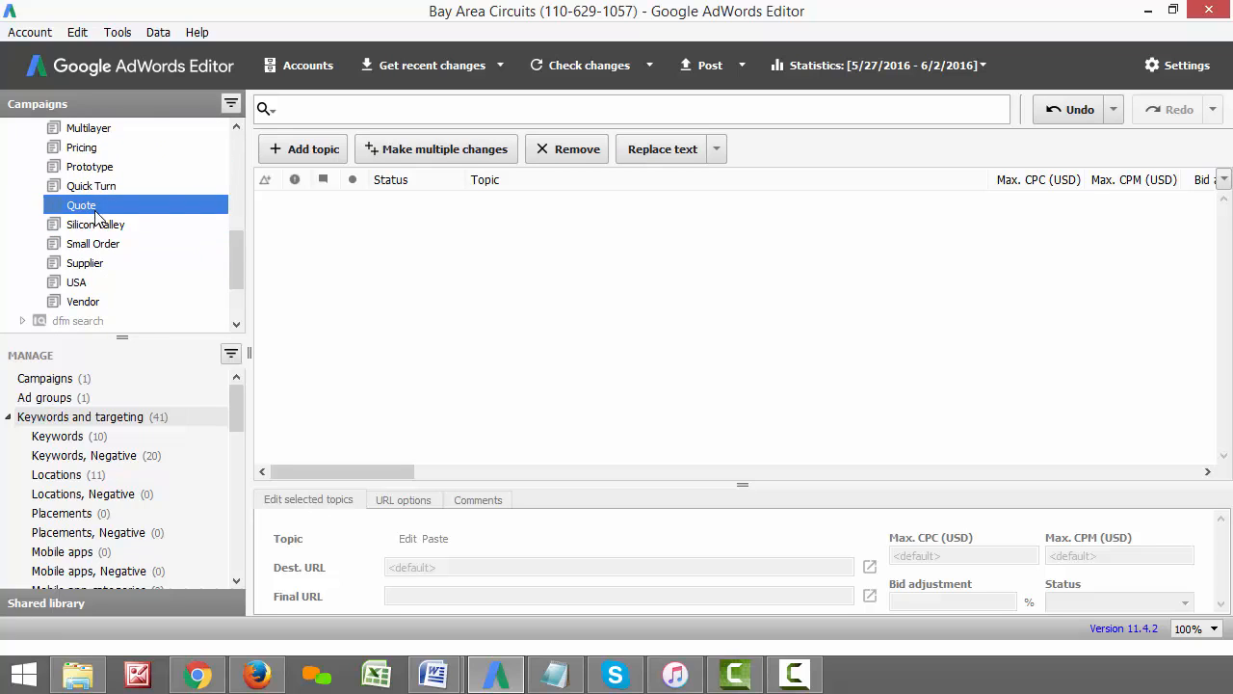
Review the keywords in the Quote ad group one by one, down to +printed +circuit +board +quote.
click(69, 436)
click(516, 223)
click(521, 242)
click(528, 262)
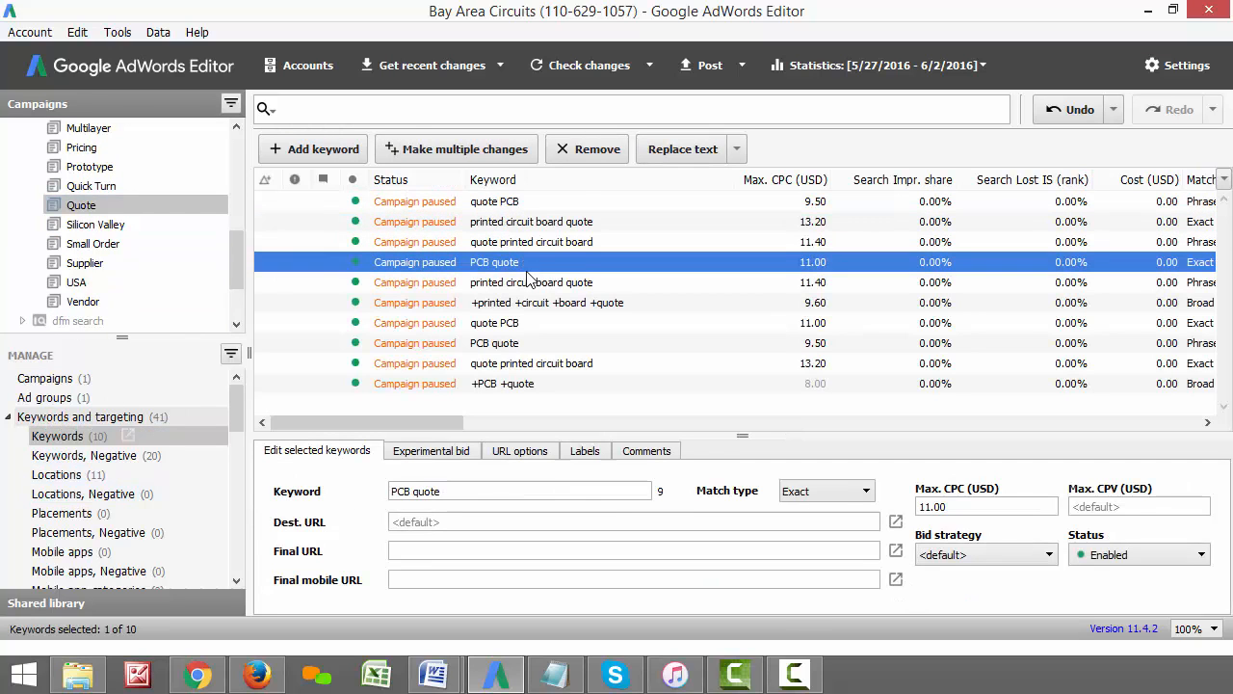
click(528, 283)
click(530, 302)
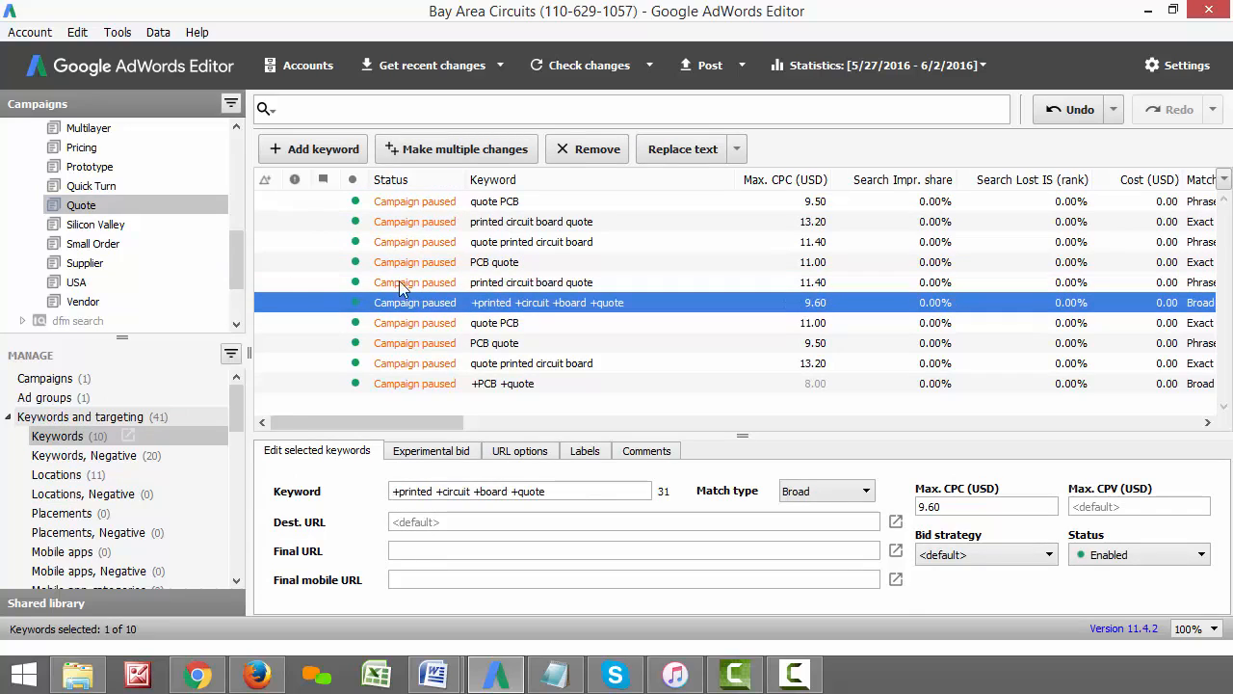
View the text ads of the Quote ad group and switch to those of the Custom ad group.
click(10, 418)
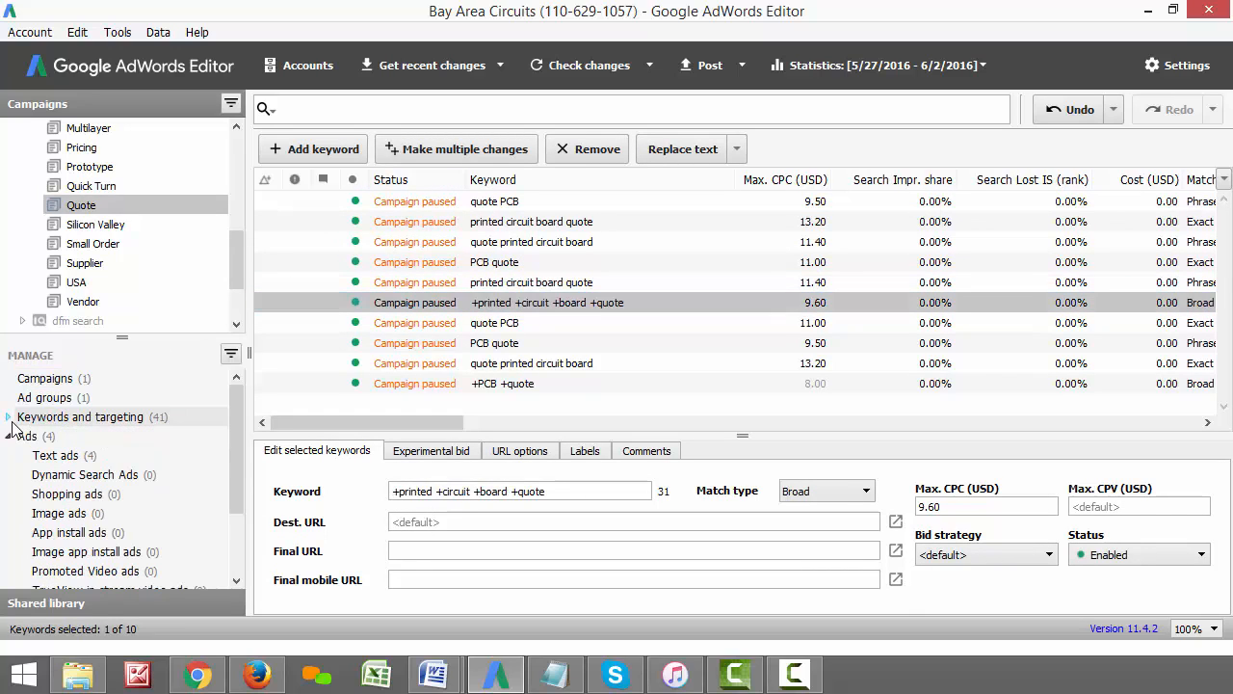
click(65, 457)
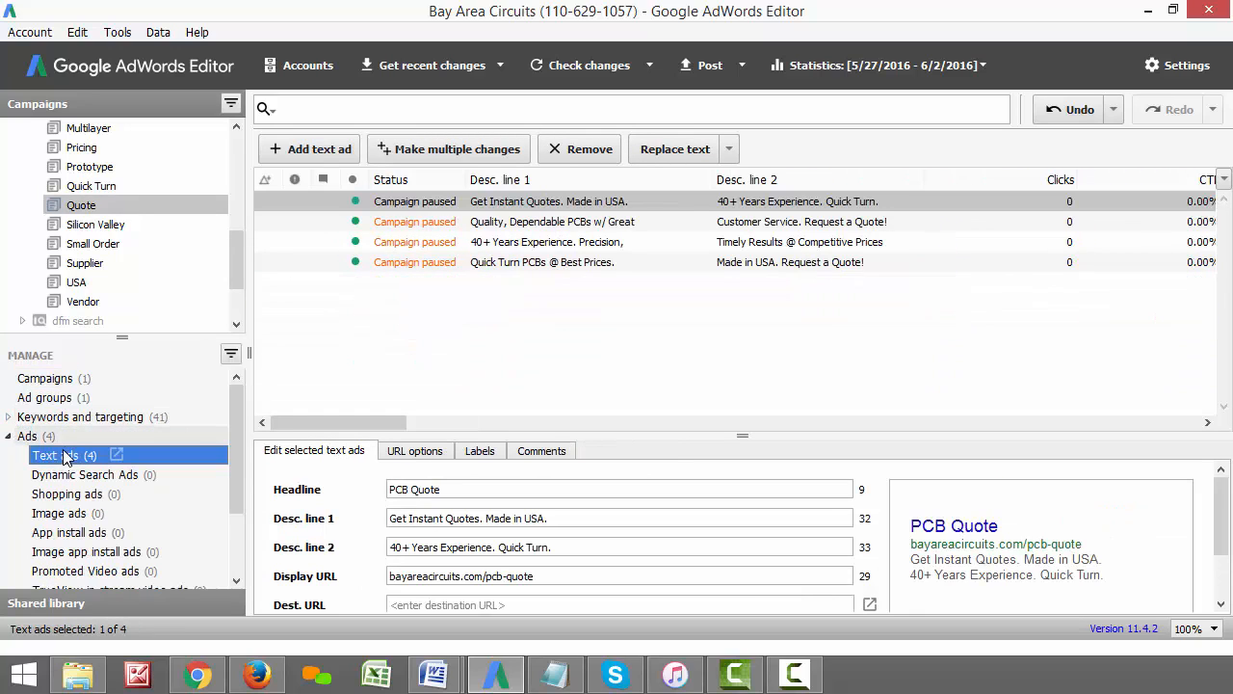
click(122, 154)
scroll(122, 155, up, 3)
click(143, 152)
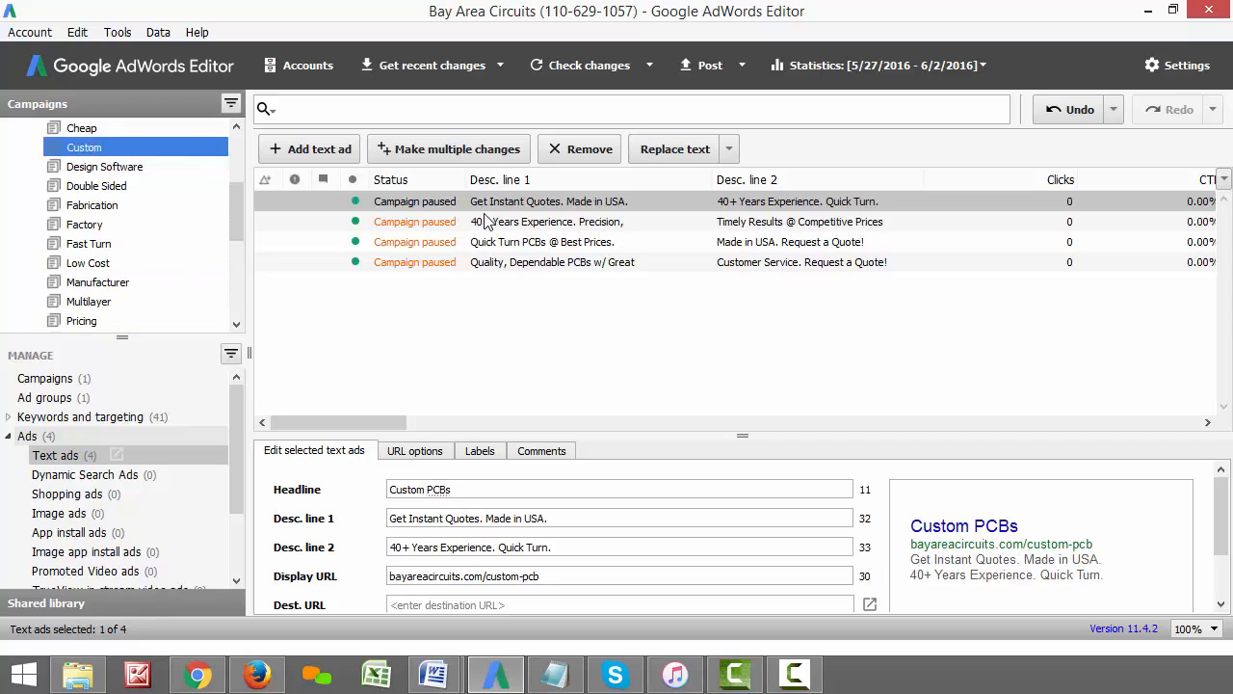
Go through each text ad in the Custom ad group to compare their description lines and previews.
click(497, 222)
click(513, 243)
click(514, 262)
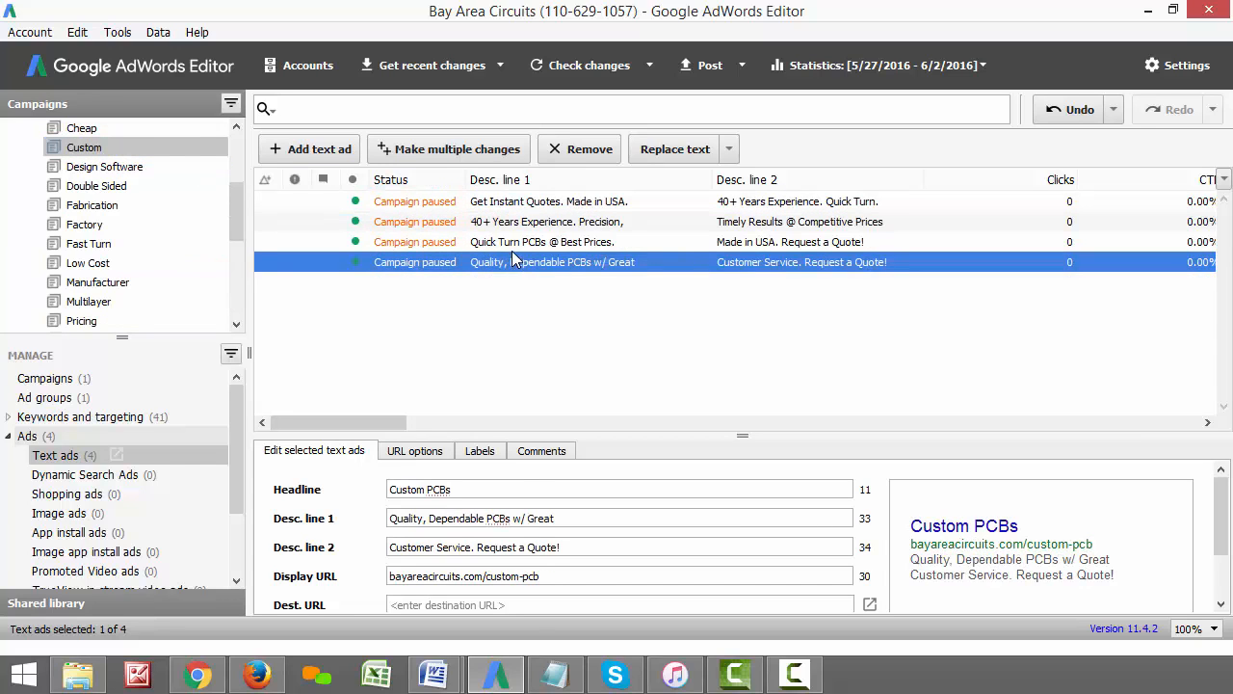
click(518, 241)
click(531, 222)
click(528, 204)
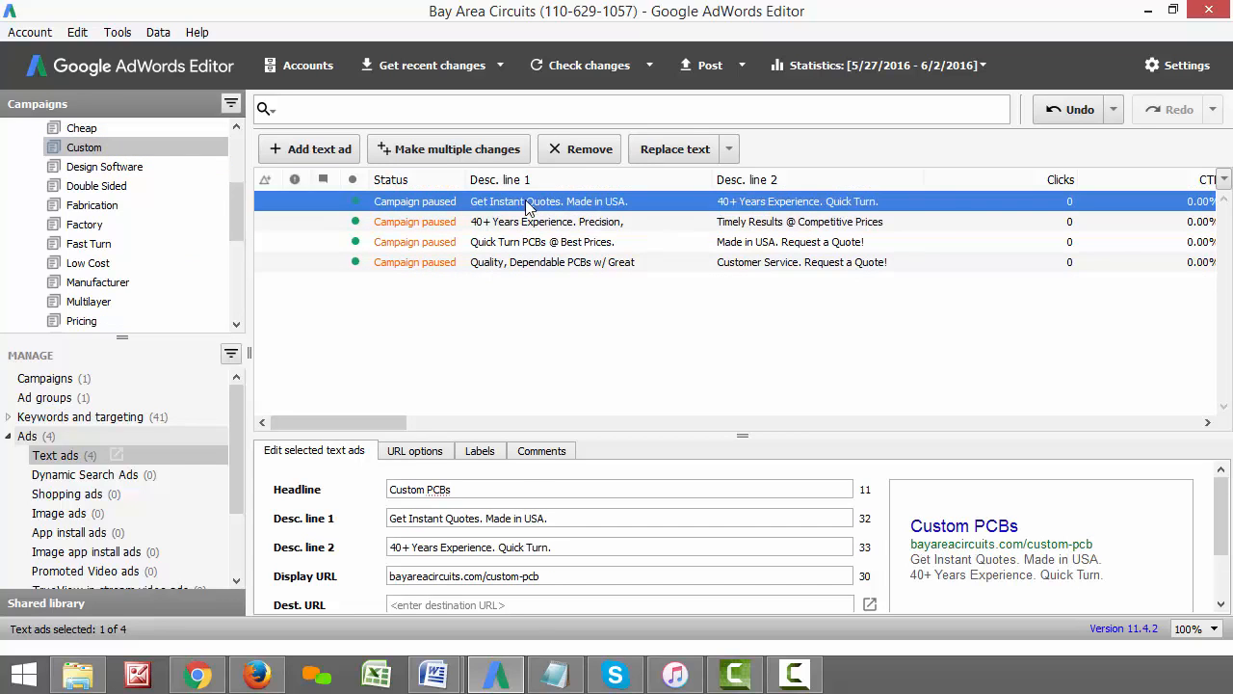
click(532, 222)
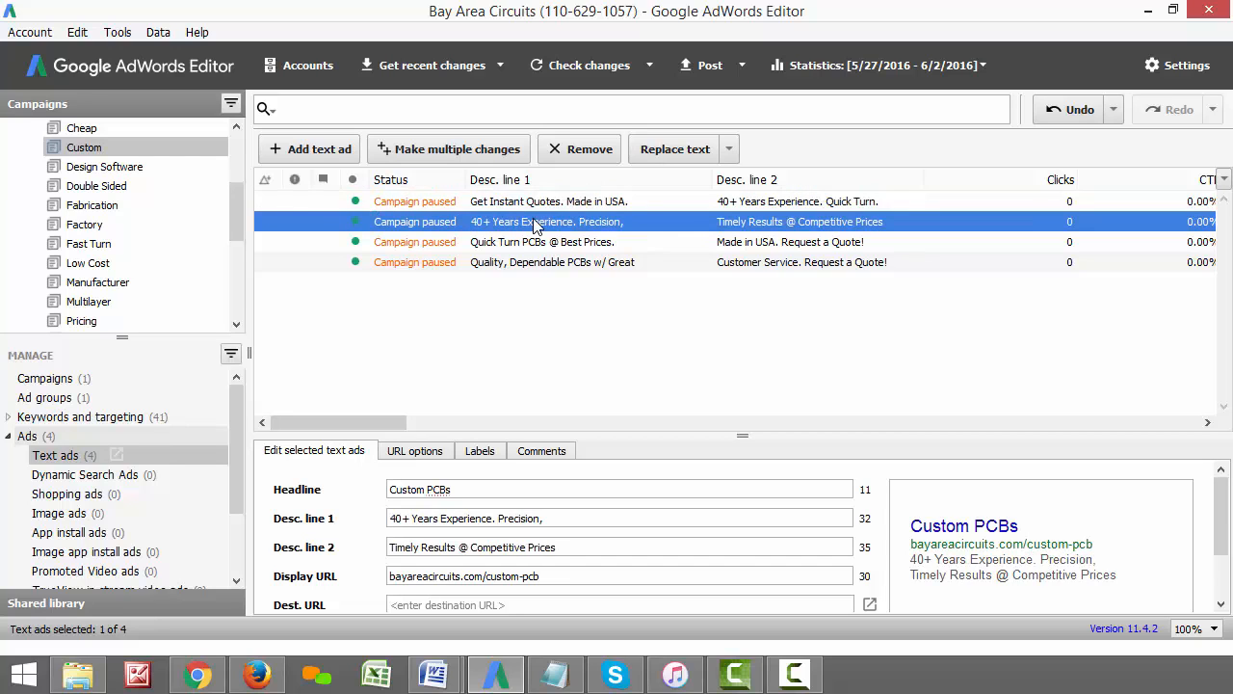
click(533, 242)
View the text ads of the Fabrication ad group, the whole **DRA - PCB** campaign and the **DRA - Brand Name** campaign.
click(96, 206)
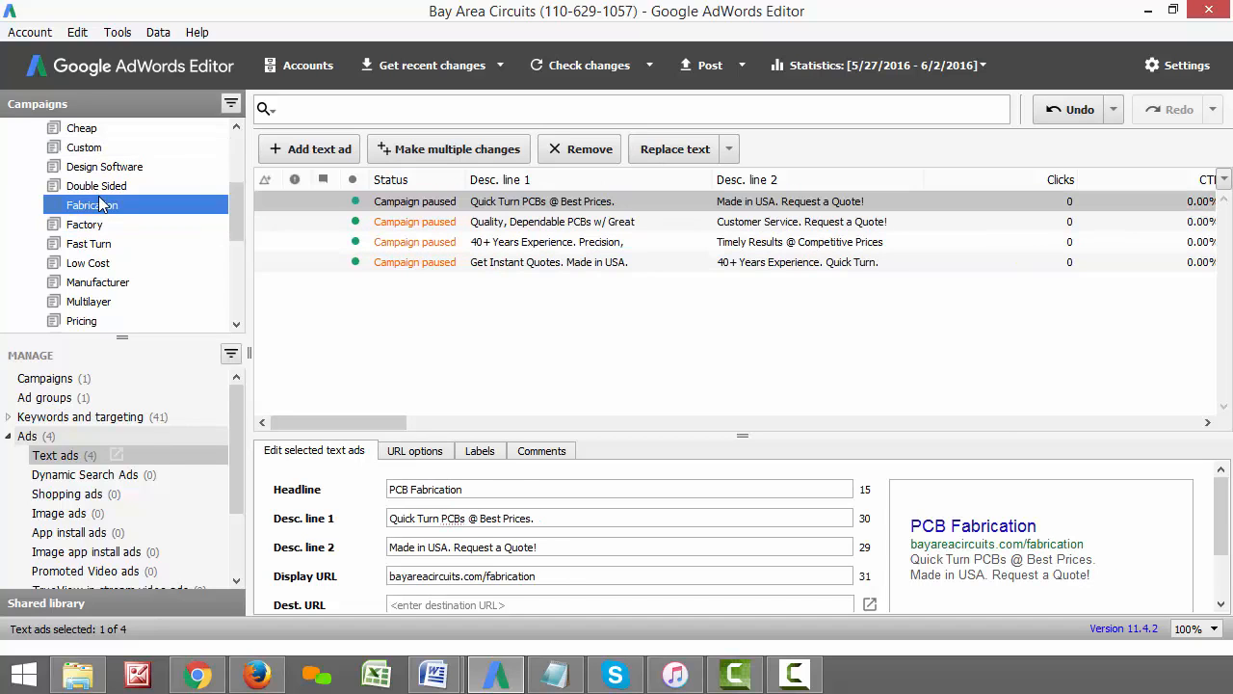
scroll(102, 202, up, 3)
click(100, 168)
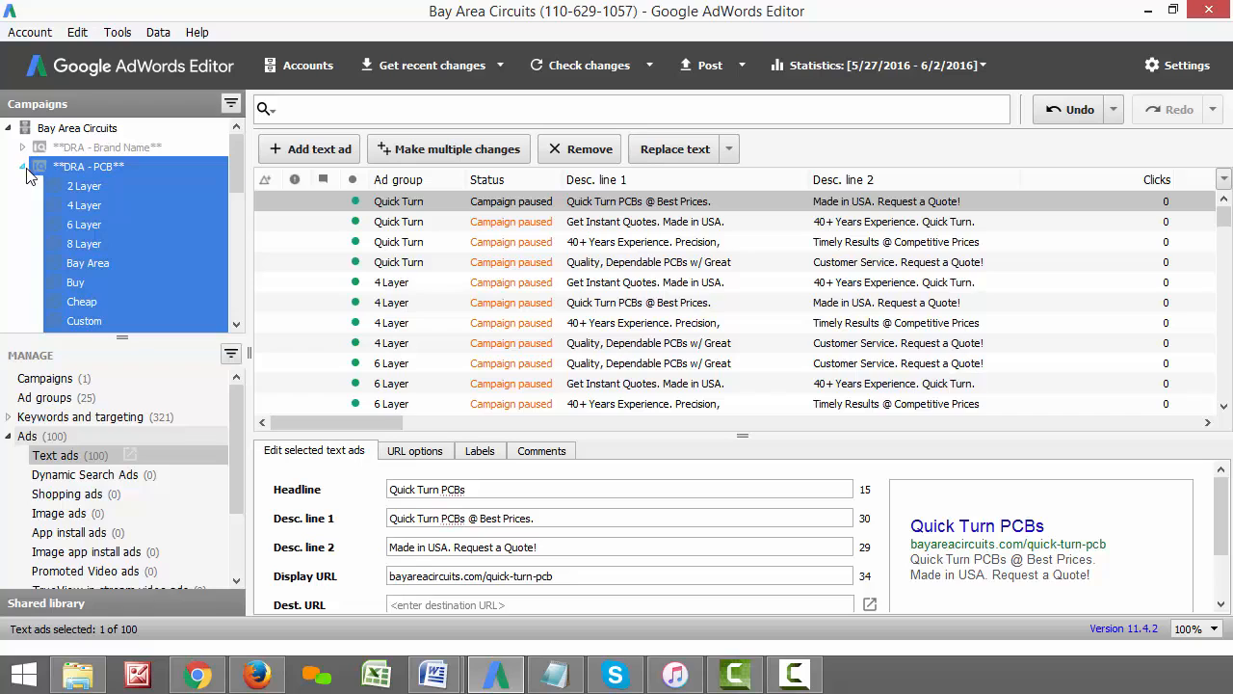
click(24, 167)
click(104, 147)
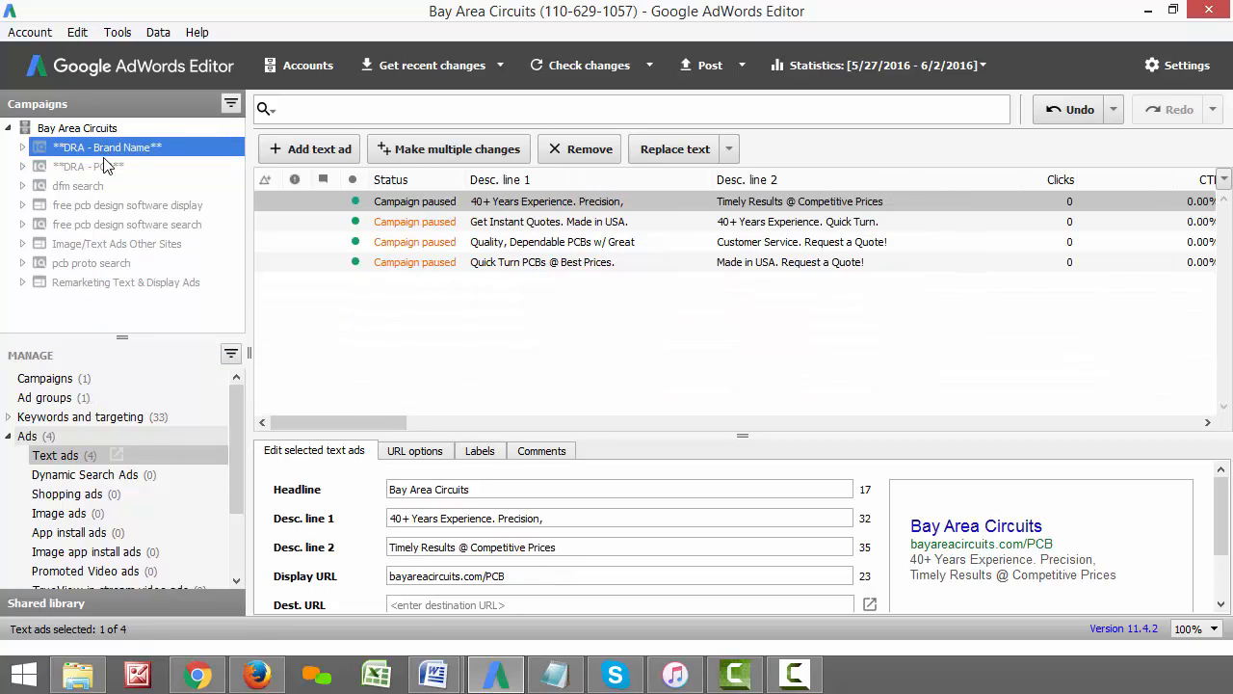
Duplicate the **DRA - PCB** campaign by copying it and pasting it into the campaign list.
click(104, 166)
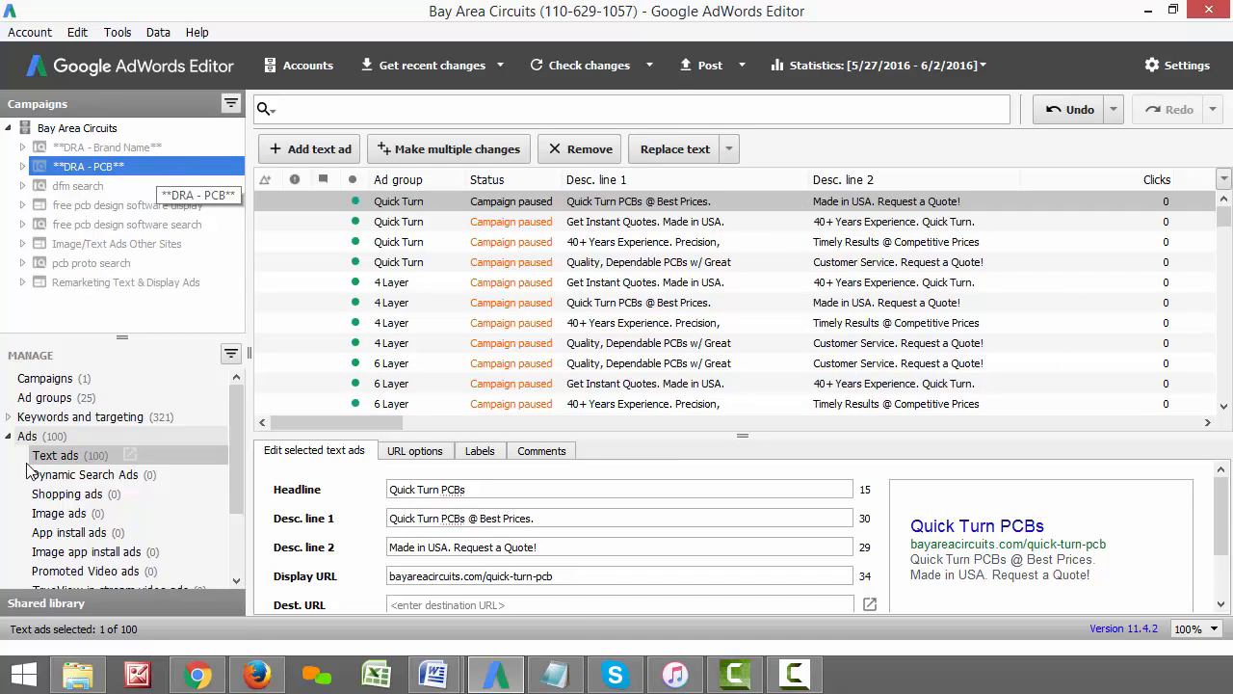
click(56, 378)
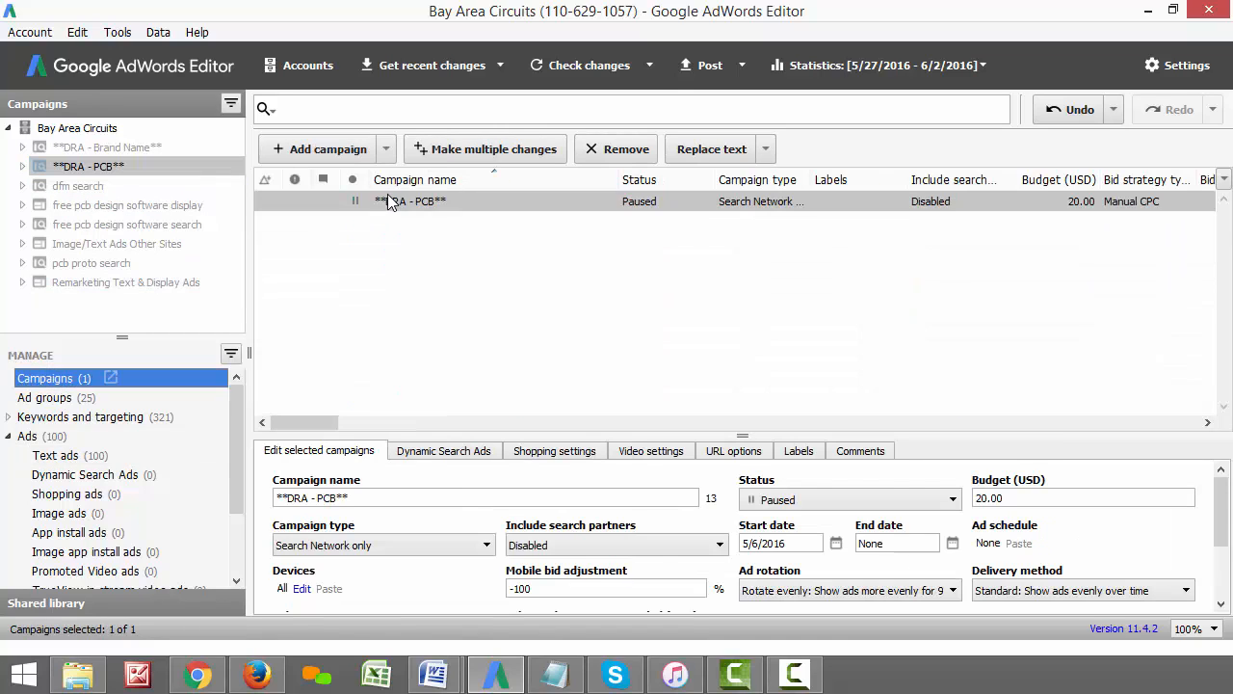
right_click(324, 199)
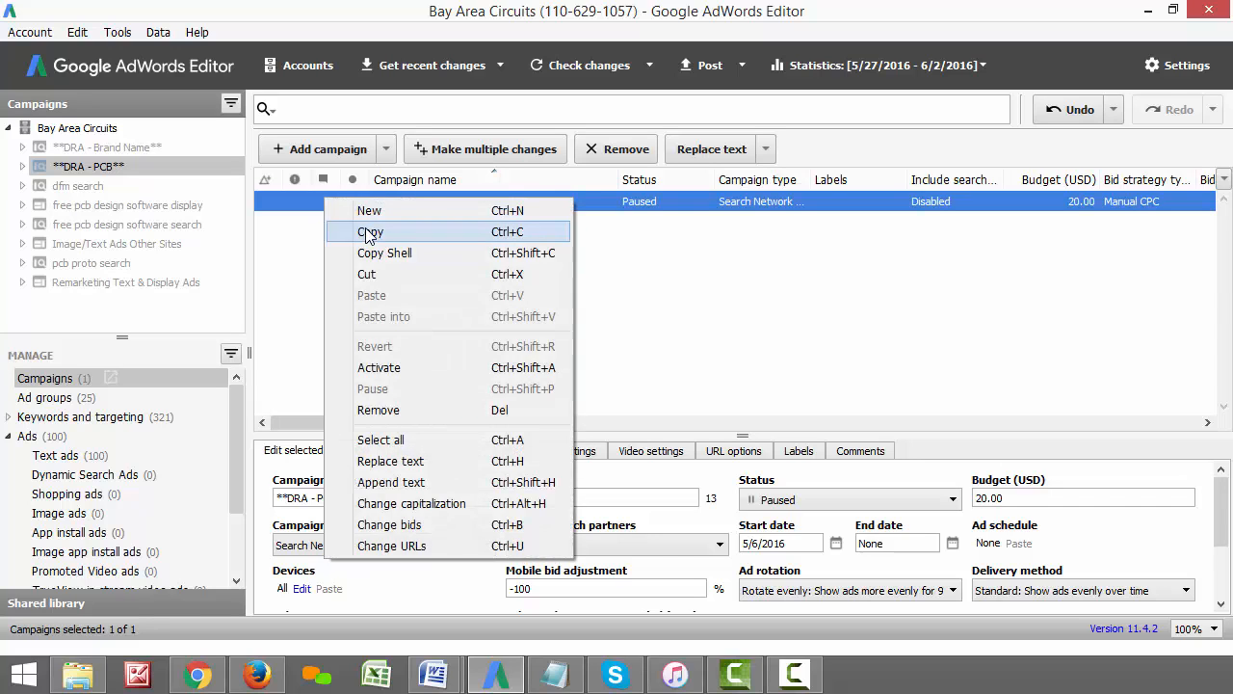
click(370, 231)
right_click(322, 202)
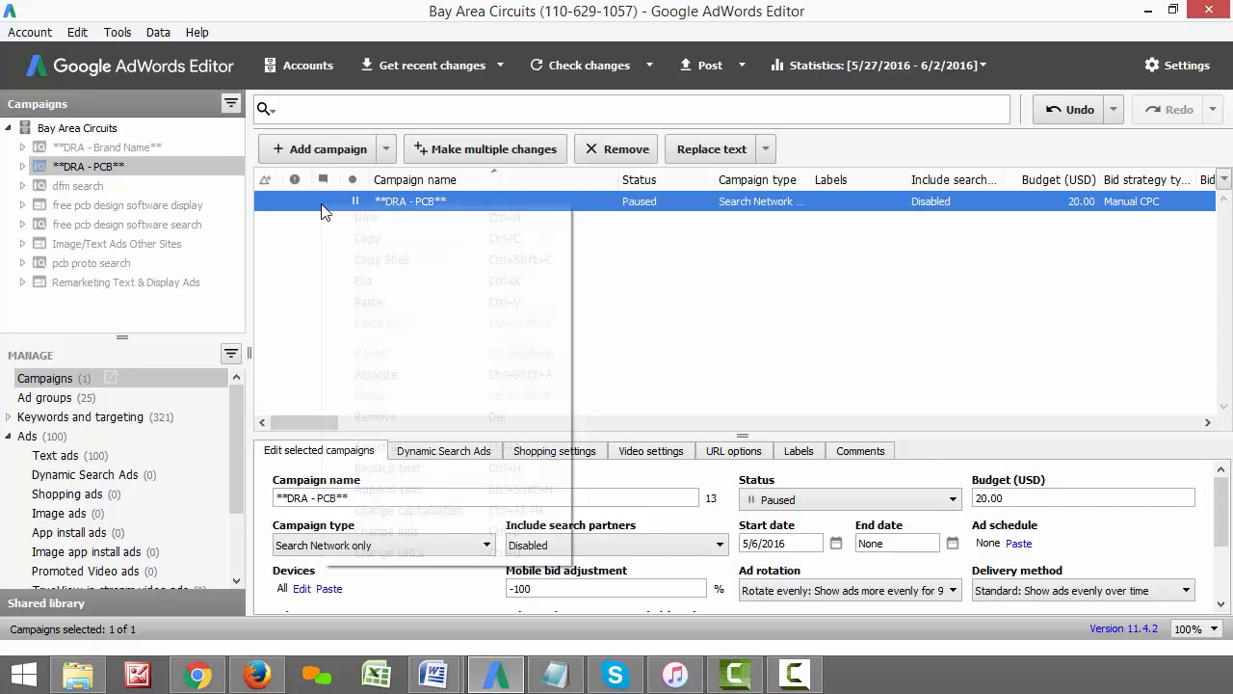
click(291, 230)
key(ctrl+v)
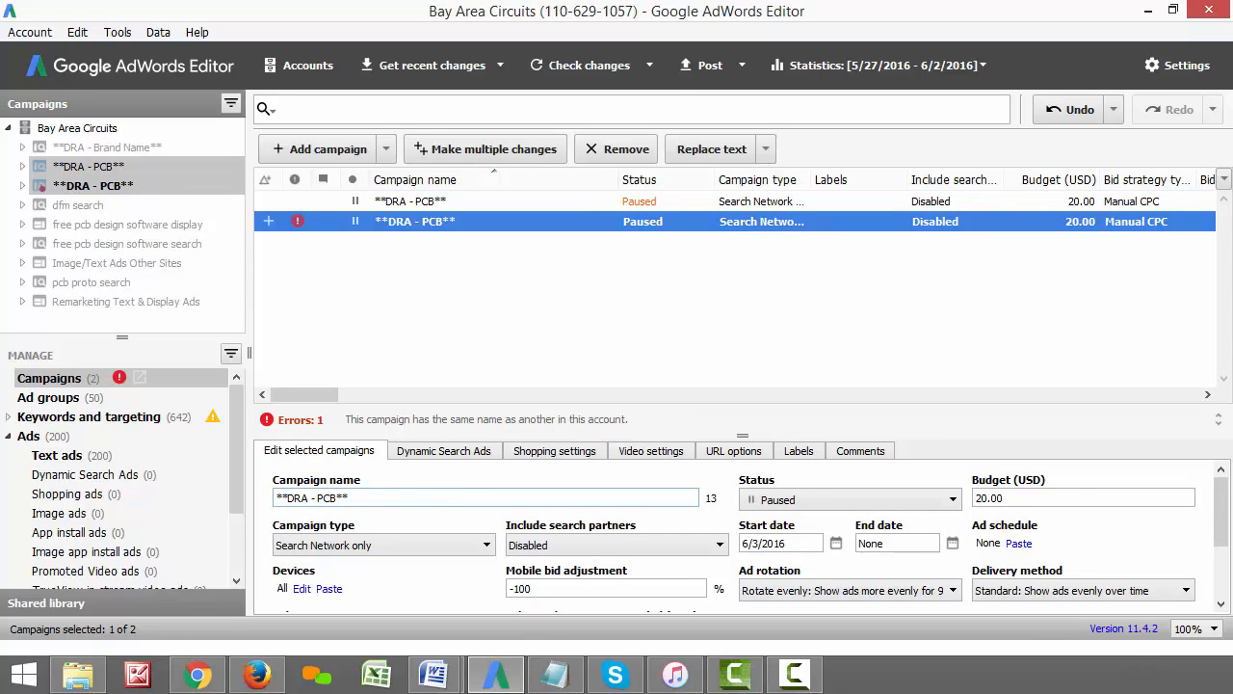
Inspect the ad groups in the pasted copy of the campaign and rename the copy **DRA - PCB Display**.
click(25, 186)
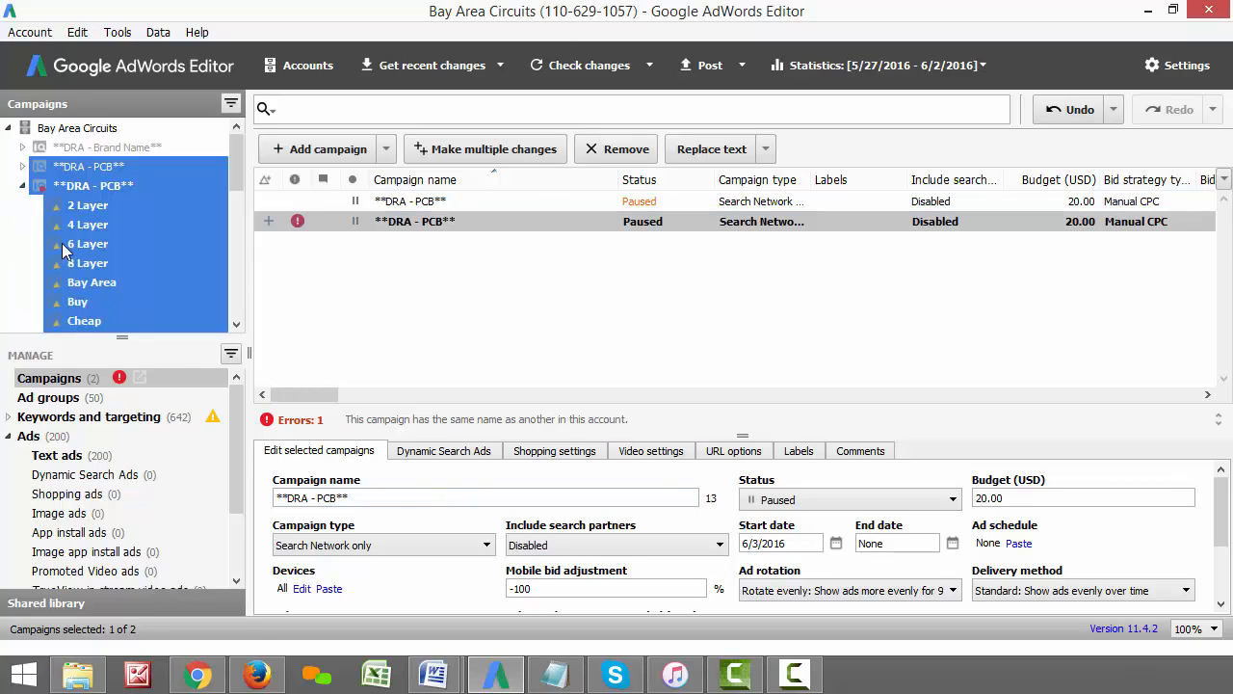
click(25, 186)
click(63, 187)
click(461, 203)
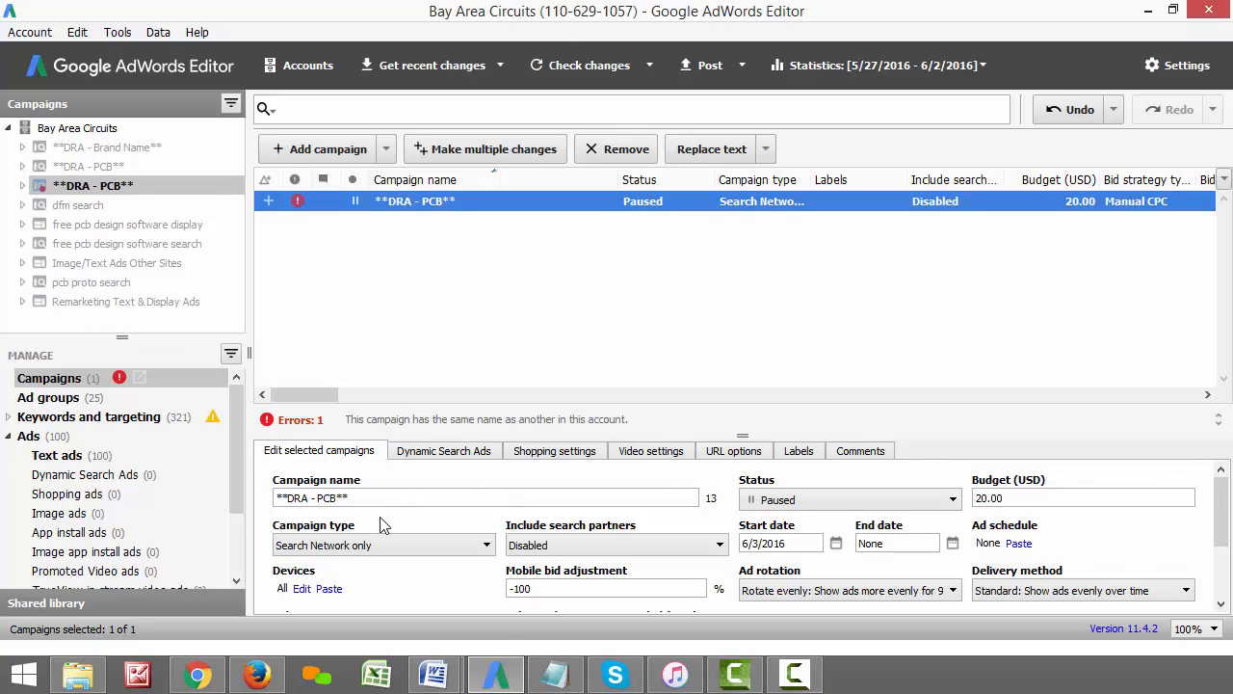
click(343, 500)
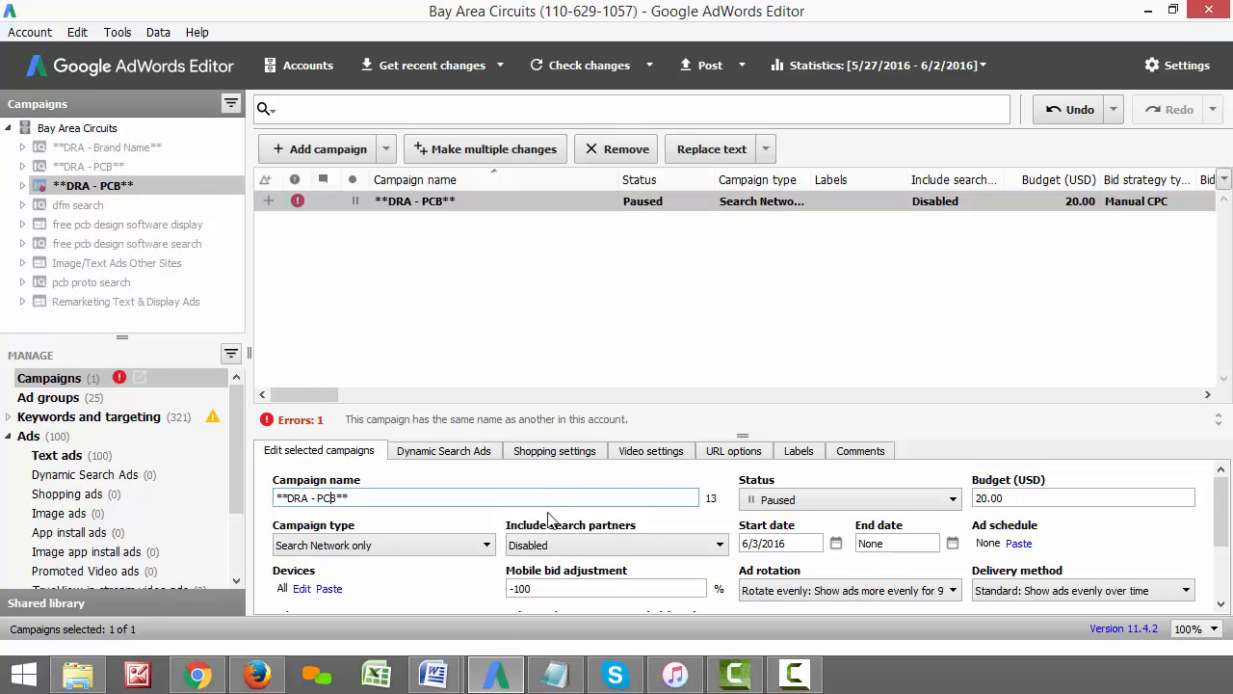
text(Display)
key(BackSpace)
click(557, 308)
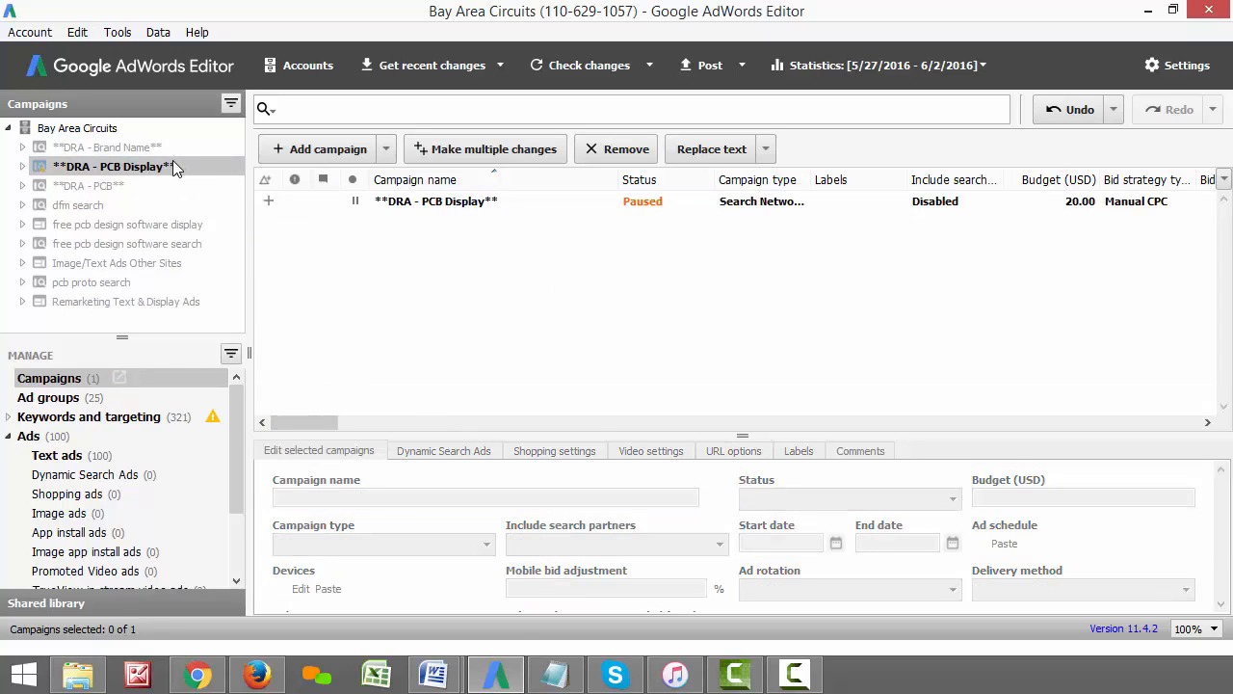
Set the campaign type of **DRA - PCB Display** to Display Network only.
click(415, 202)
click(354, 545)
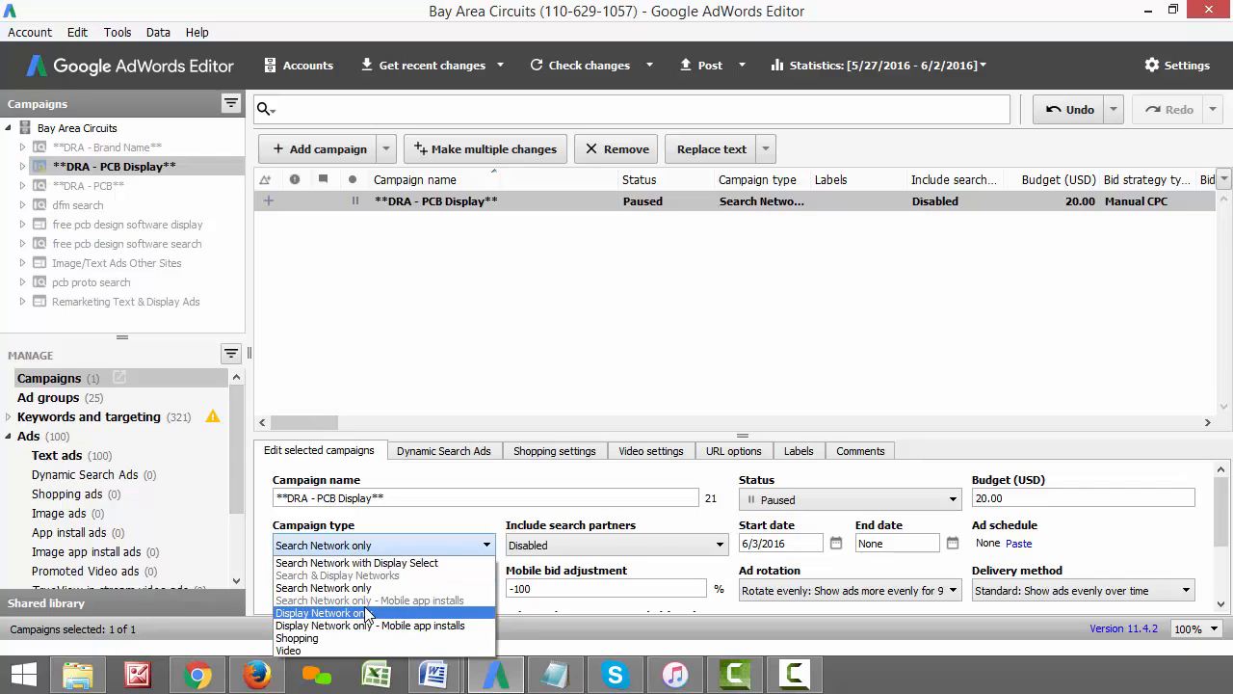
click(366, 614)
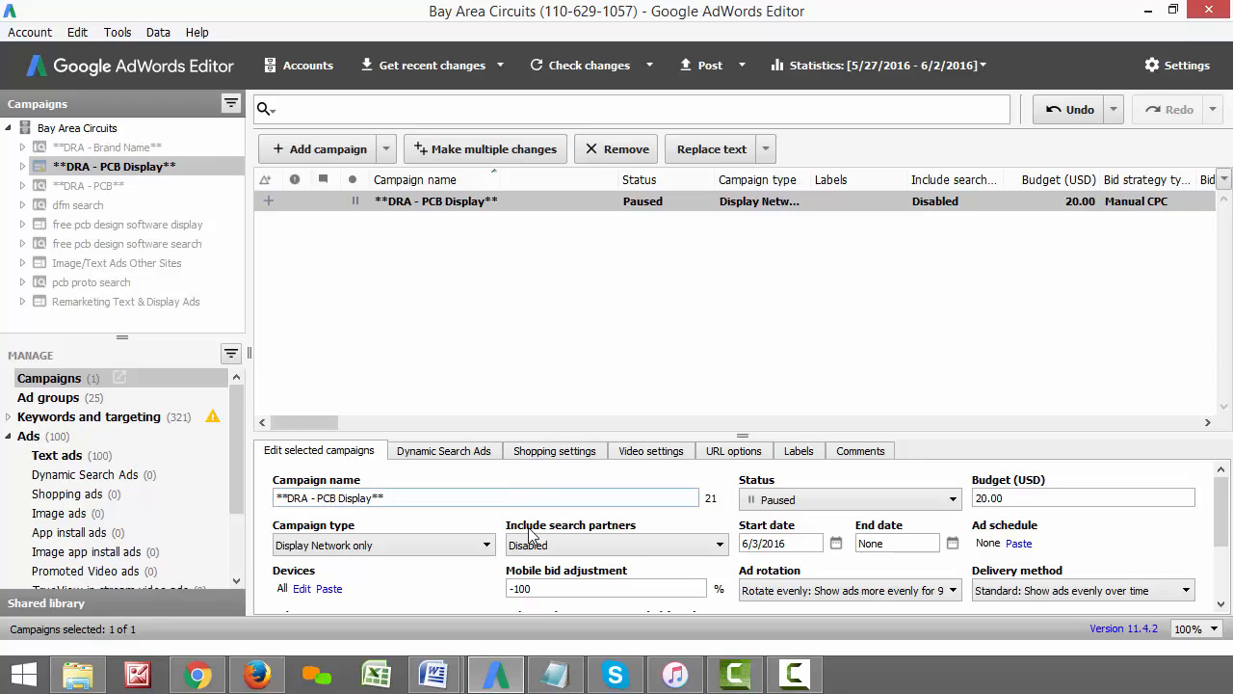
Review the settings of **DRA - PCB Display**, including campaign type, budget and ad rotation.
scroll(663, 519, down, 1)
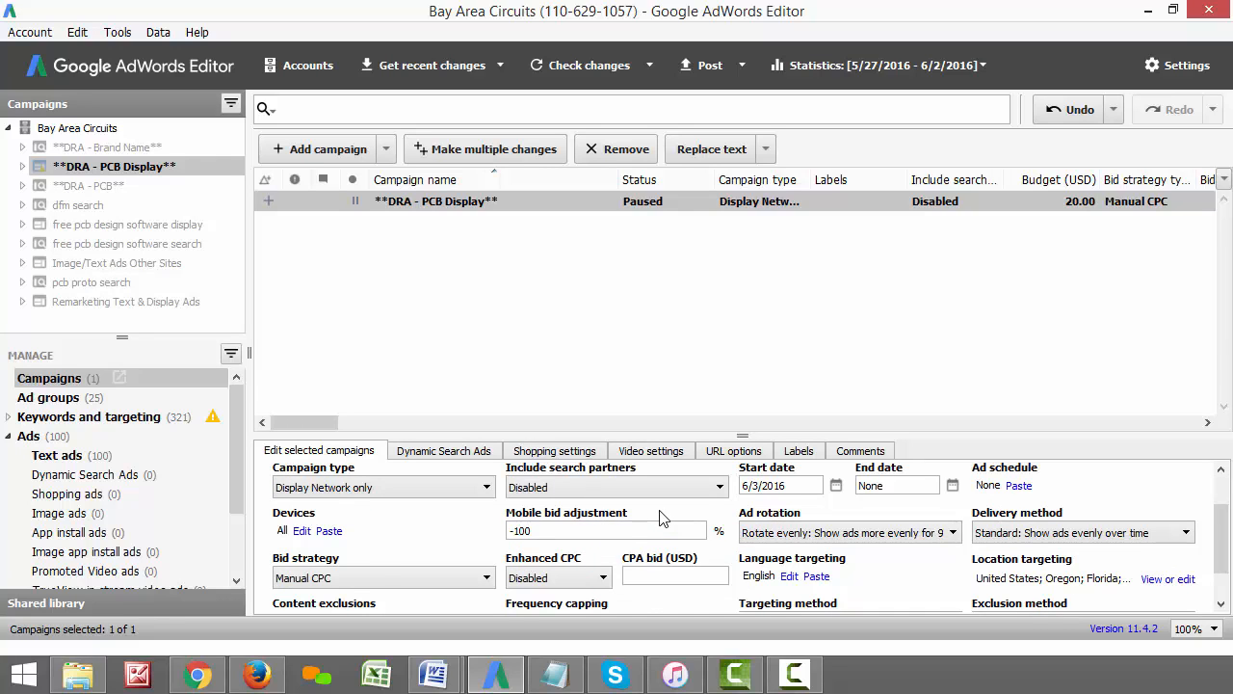
scroll(663, 519, up, 1)
click(358, 549)
click(361, 549)
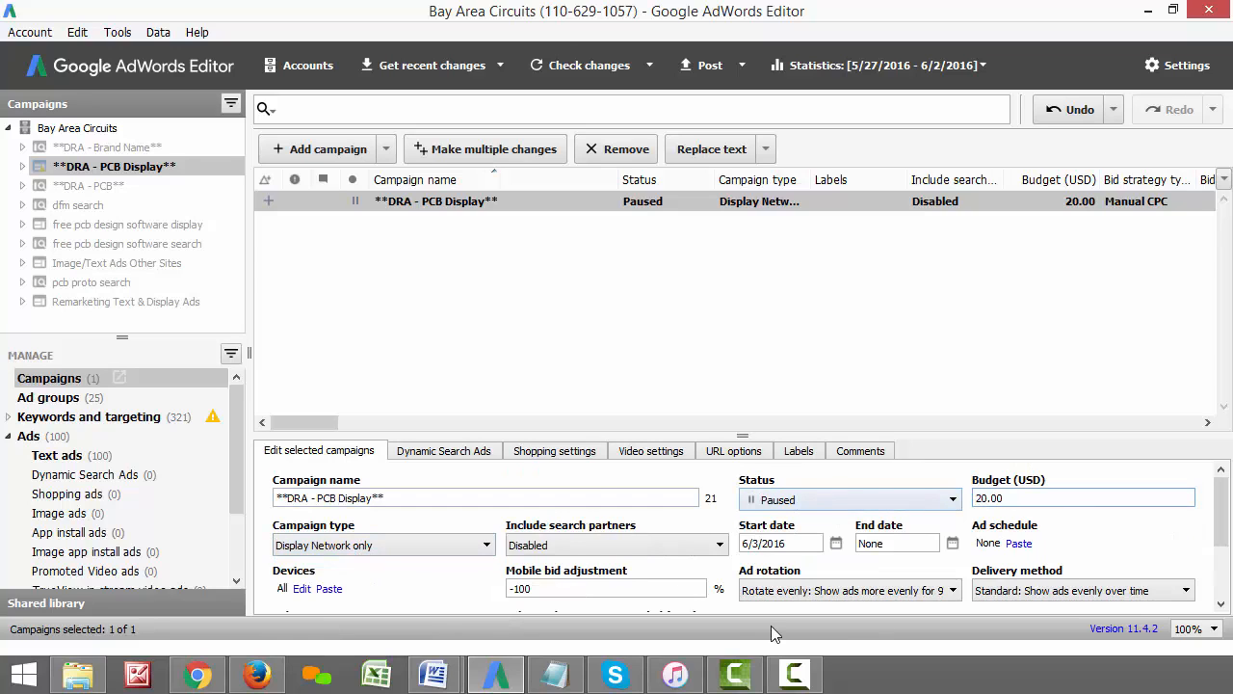
click(1093, 496)
click(806, 592)
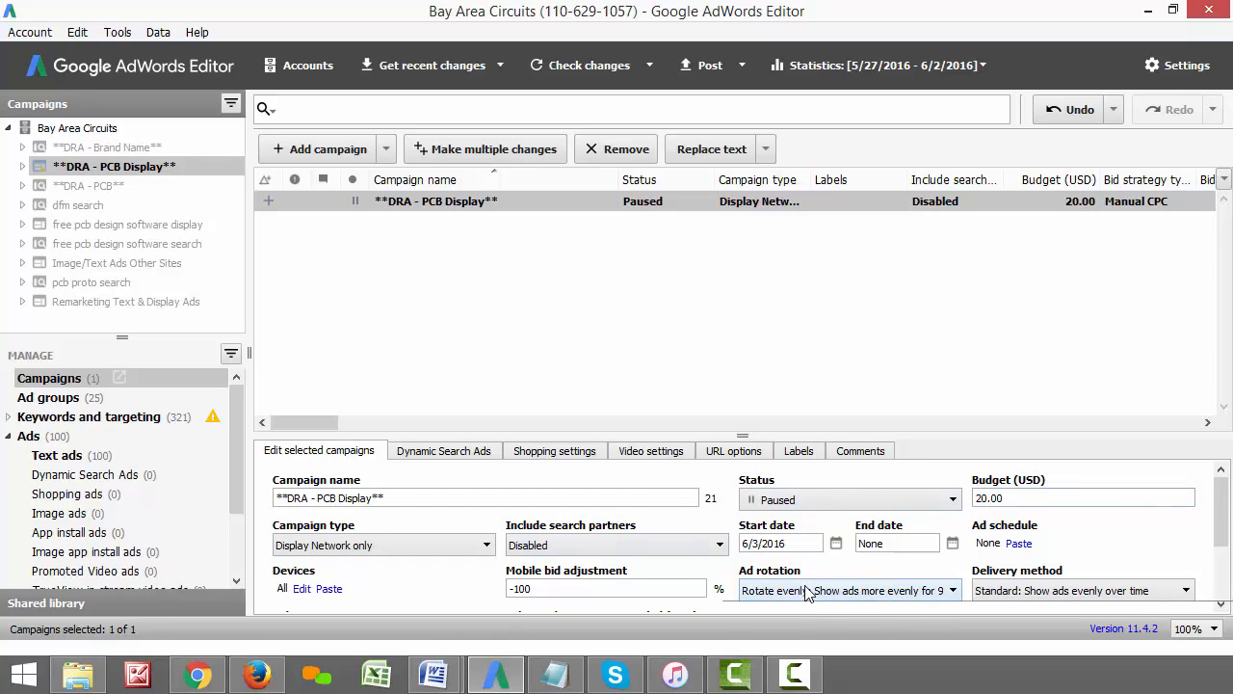
click(800, 592)
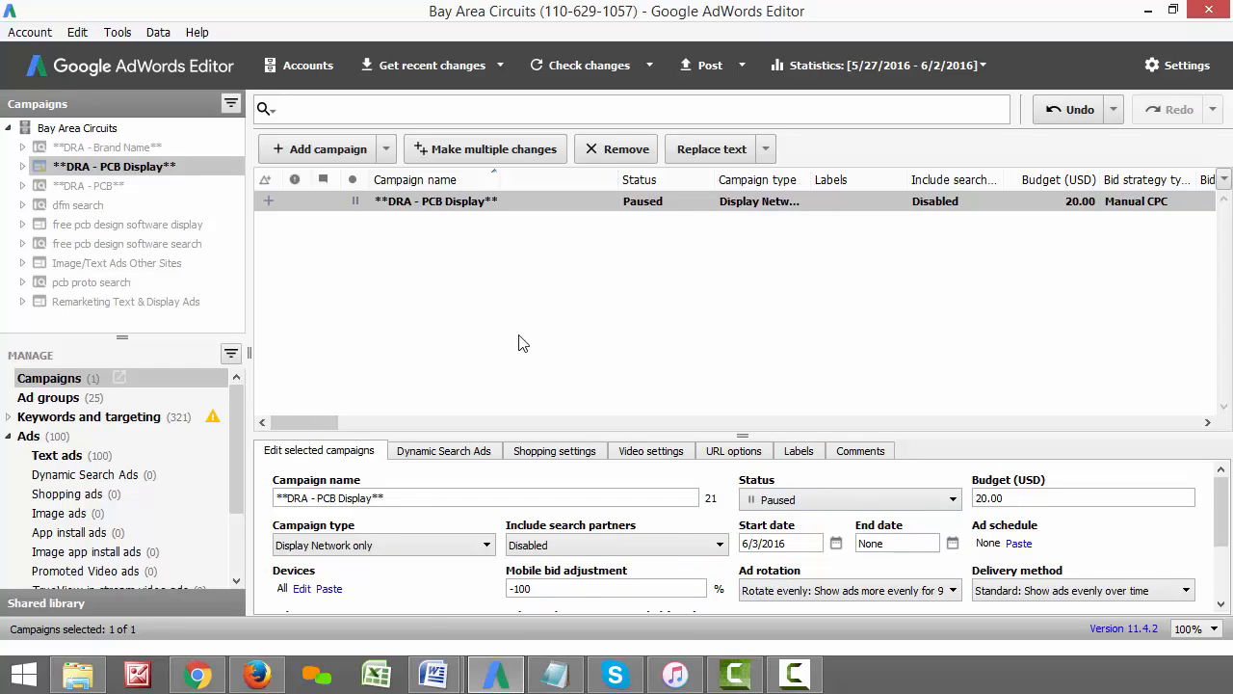
Check the keyword and topic targeting lists of the **DRA - PCB Display** campaign.
click(72, 186)
click(75, 168)
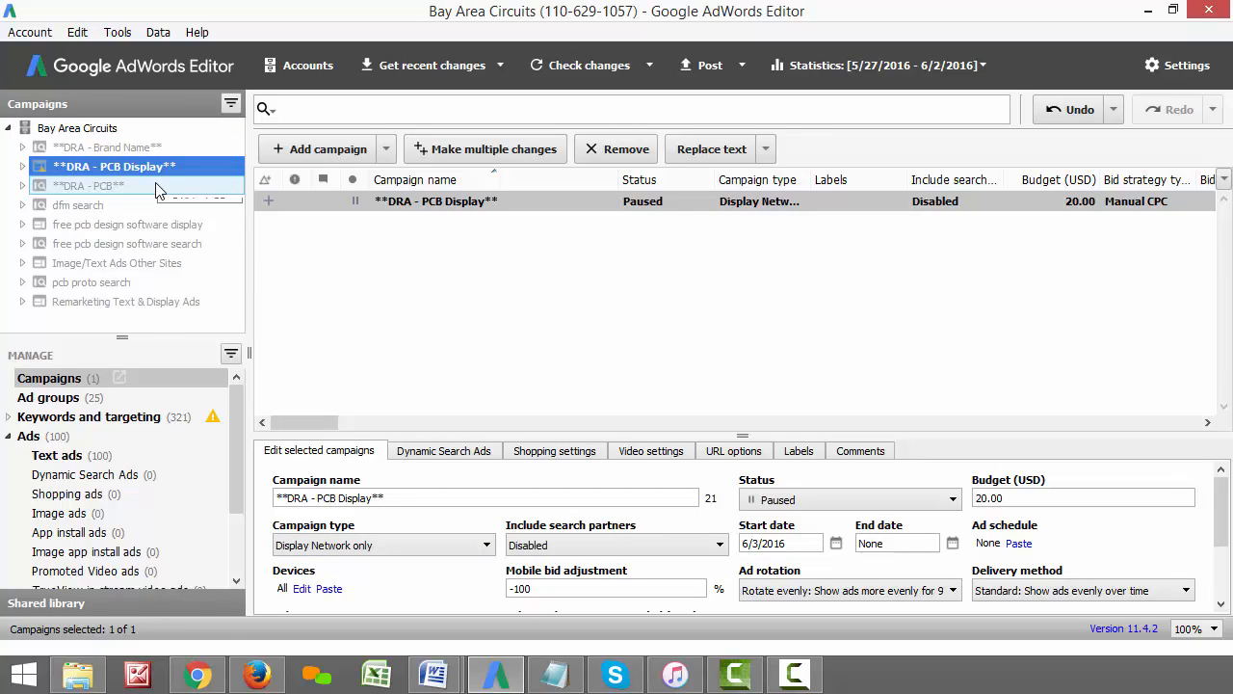
click(8, 416)
click(55, 435)
scroll(55, 441, down, 1)
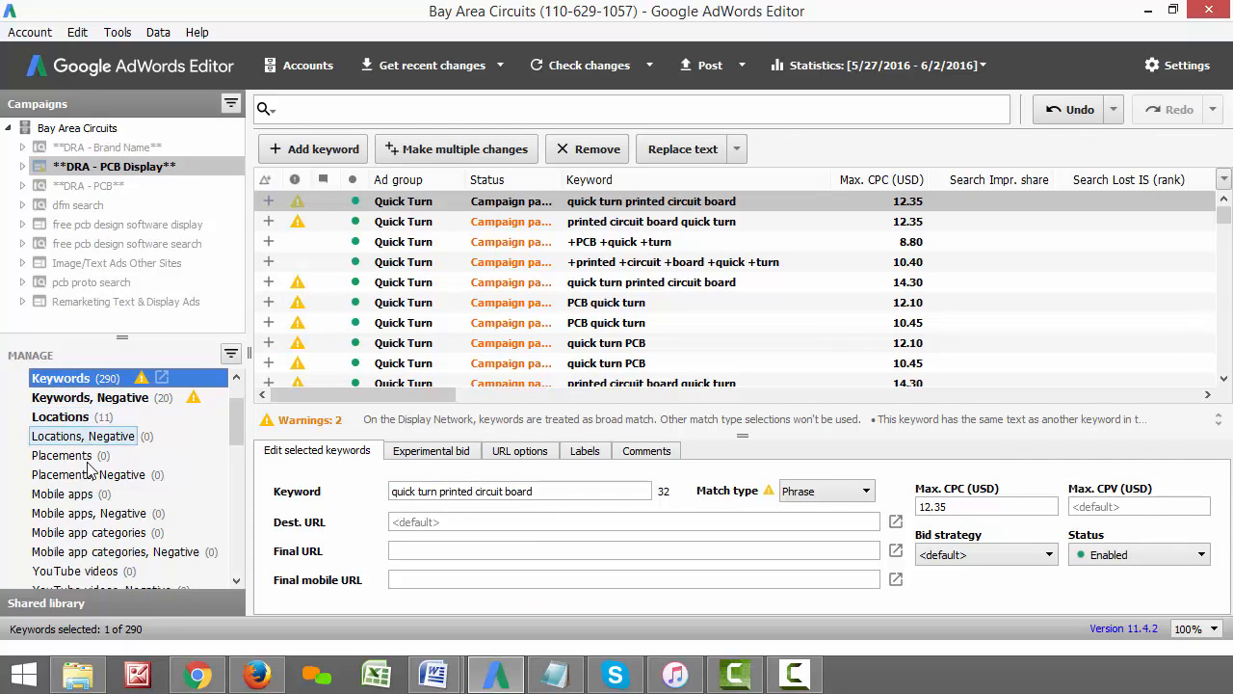
scroll(94, 497, down, 2)
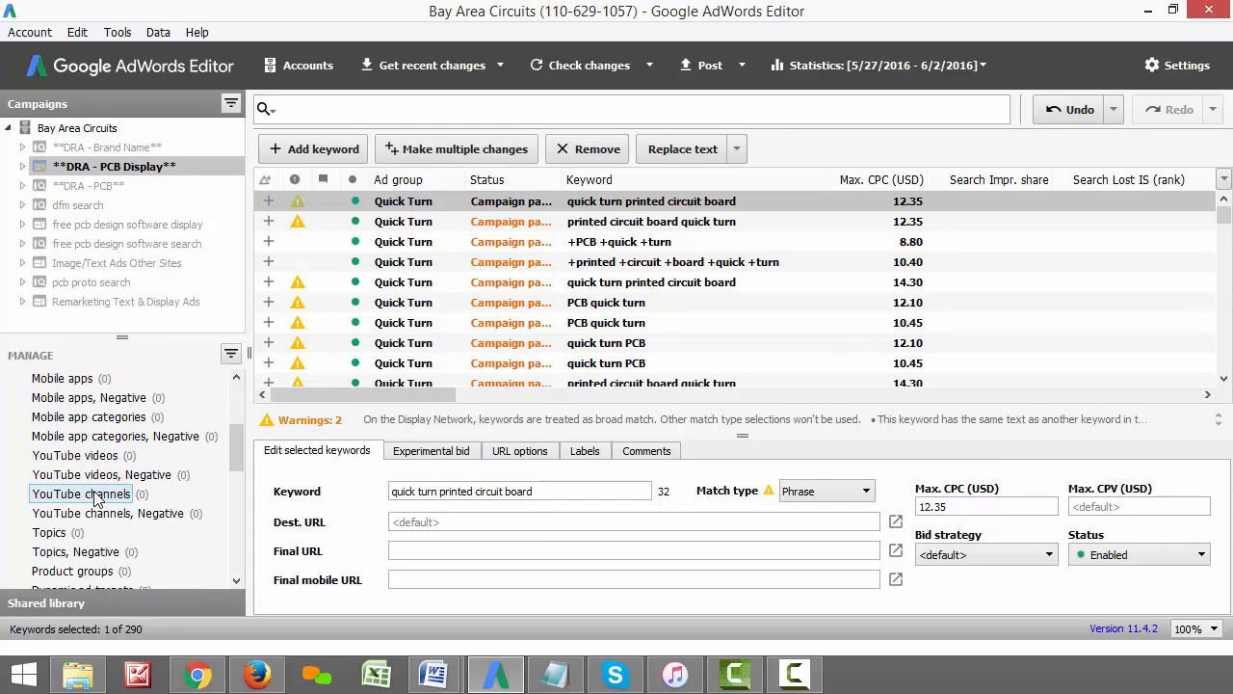
click(64, 536)
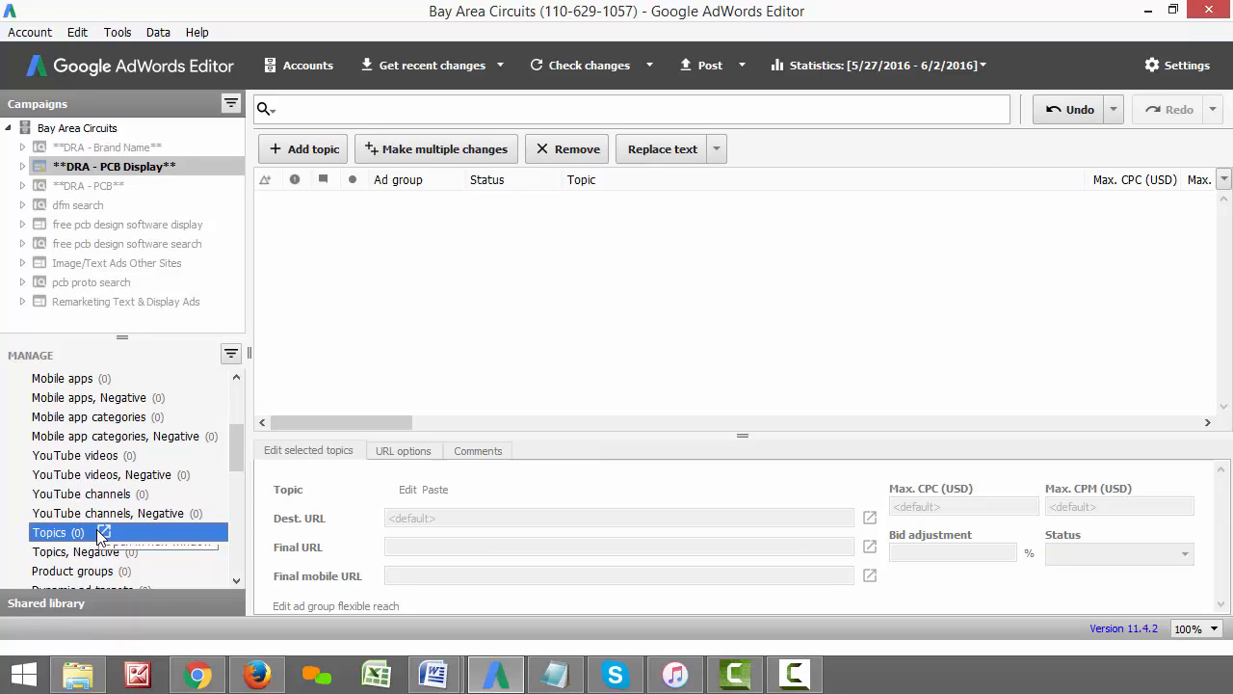
scroll(88, 512, up, 3)
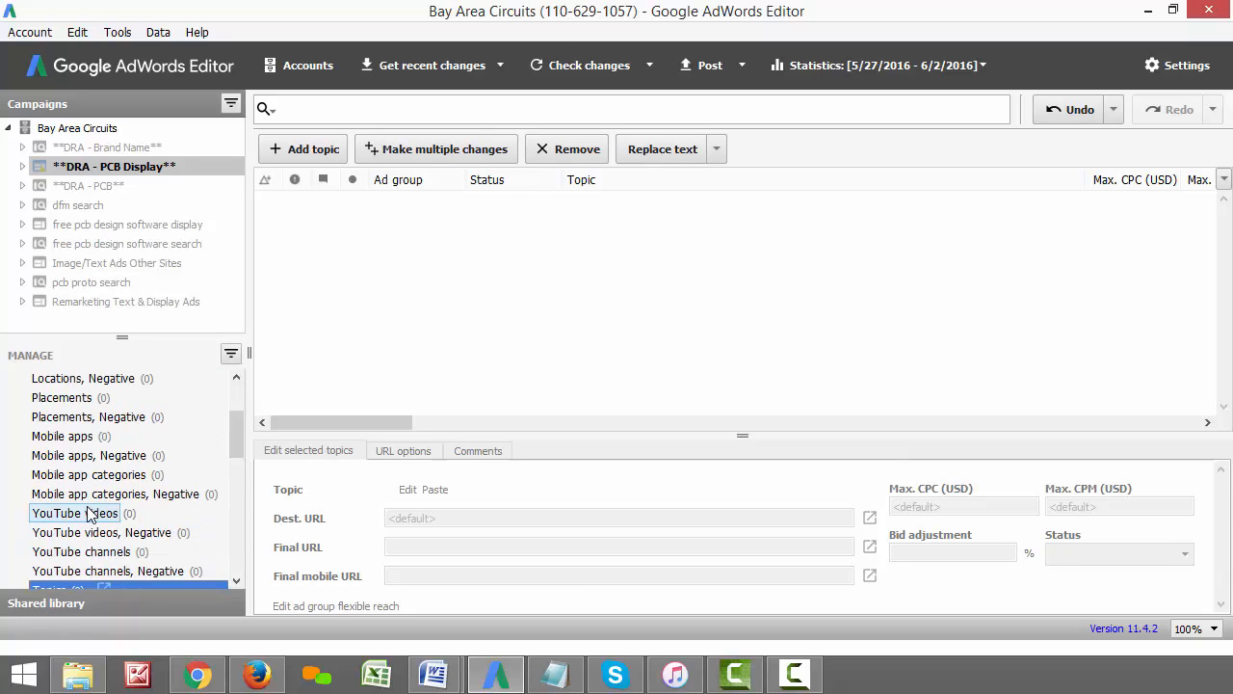
click(82, 438)
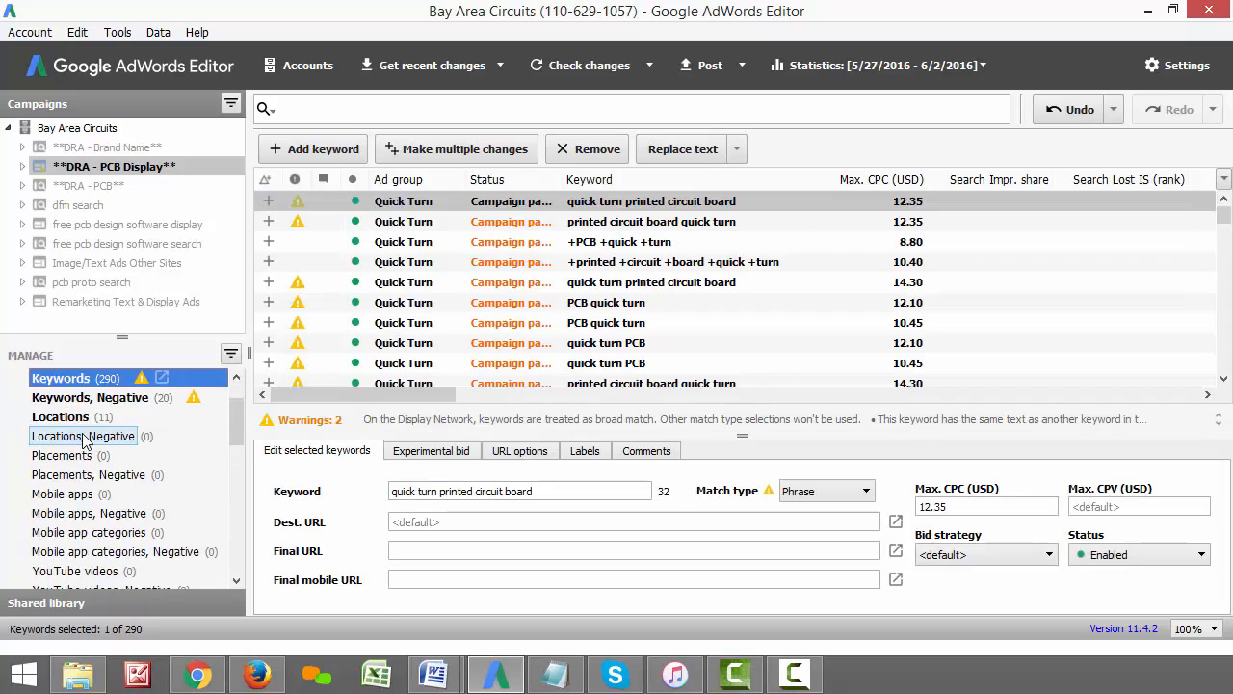
scroll(77, 443, down, 2)
click(50, 533)
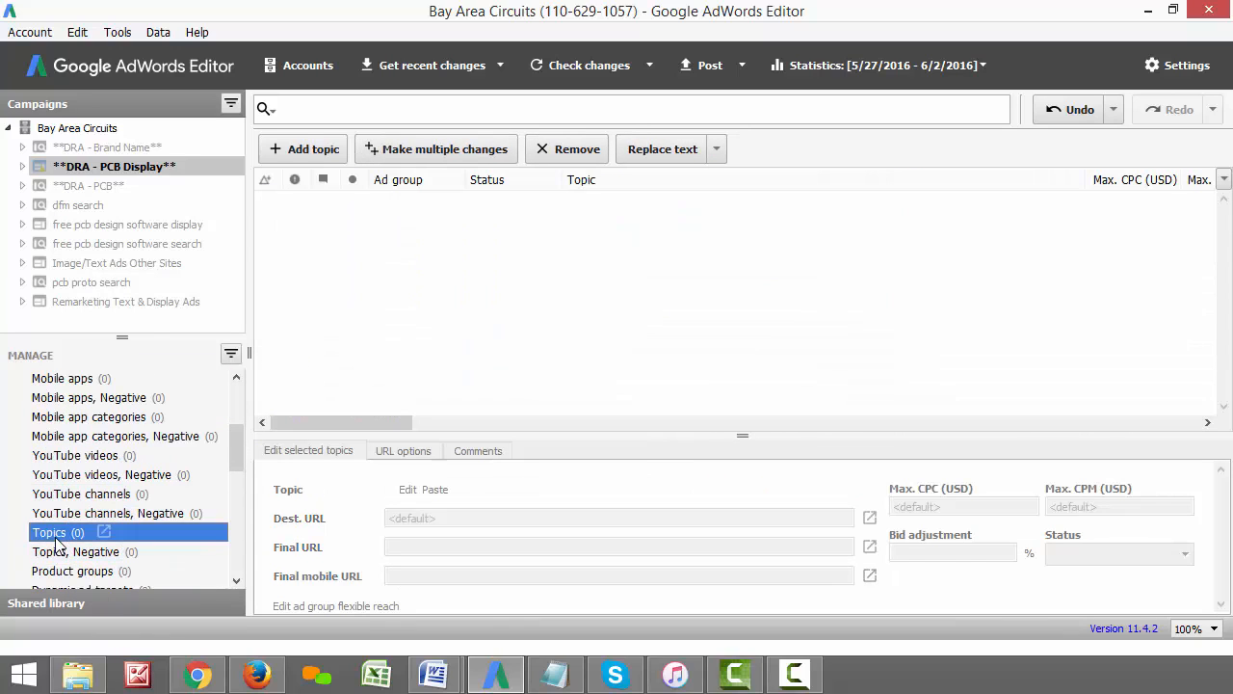
Switch to AdWords in Chrome and check the online campaign list.
click(197, 674)
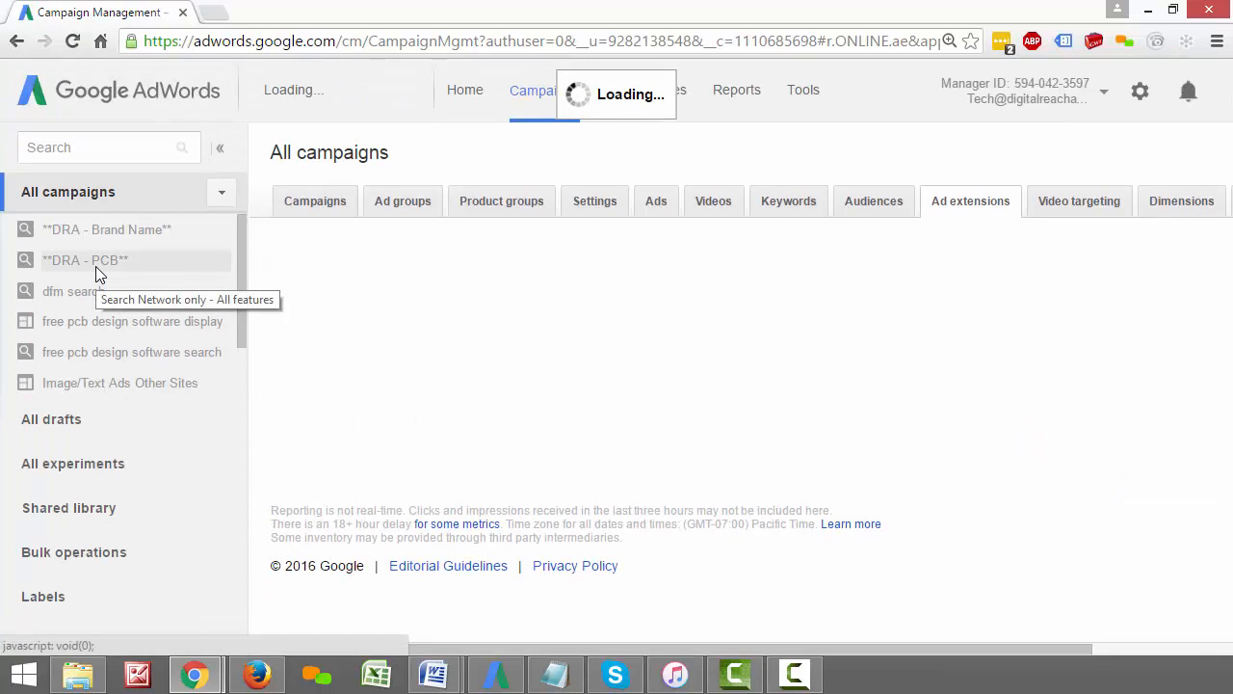
click(96, 268)
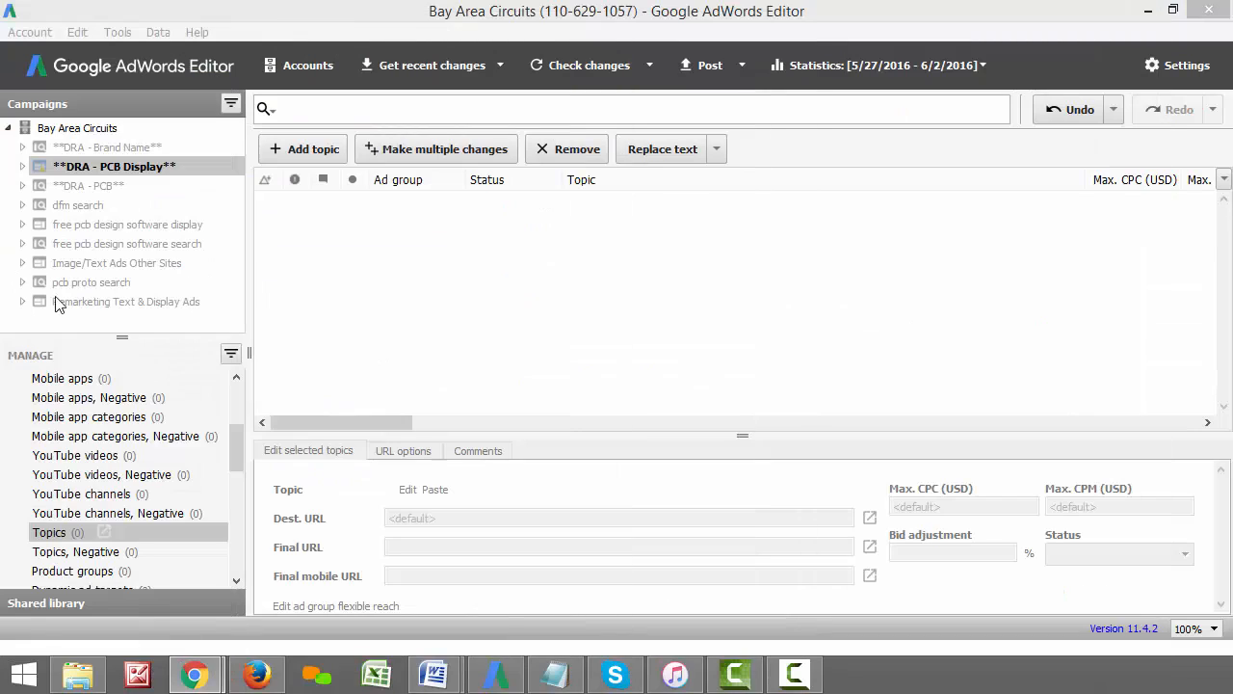
Return to AdWords Editor and post the changes of only the **DRA - PCB Display** campaign to AdWords.
click(129, 205)
click(127, 188)
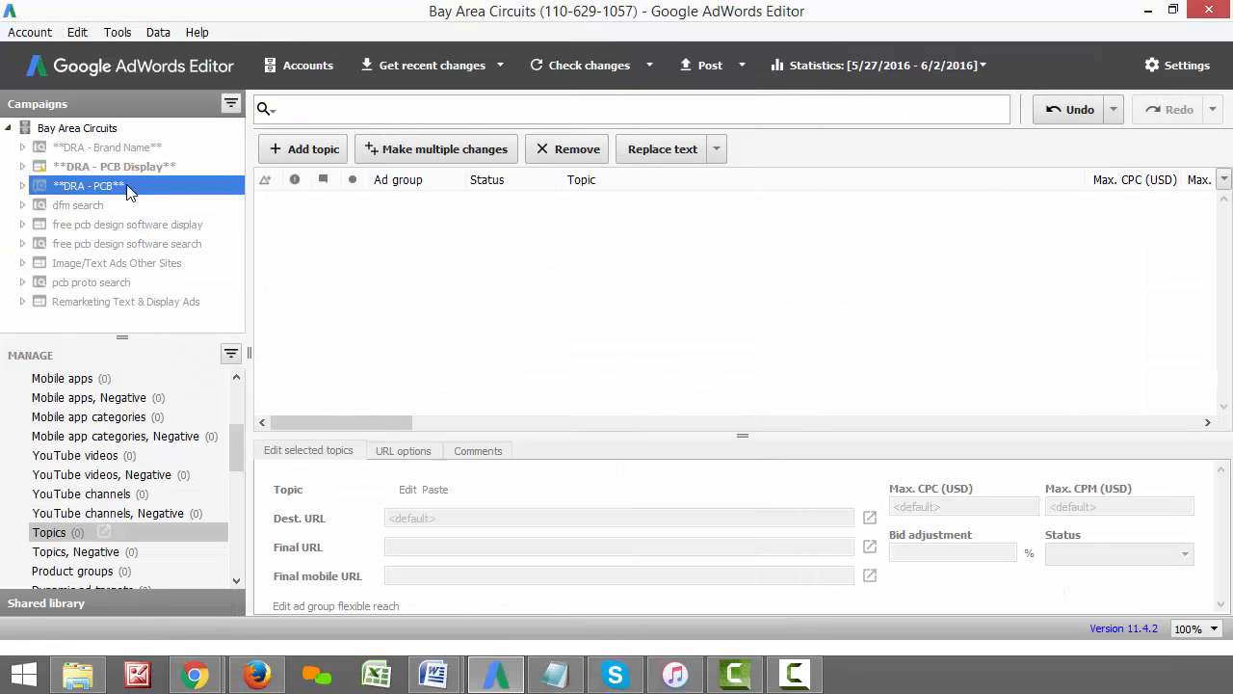
click(133, 150)
click(138, 169)
click(706, 64)
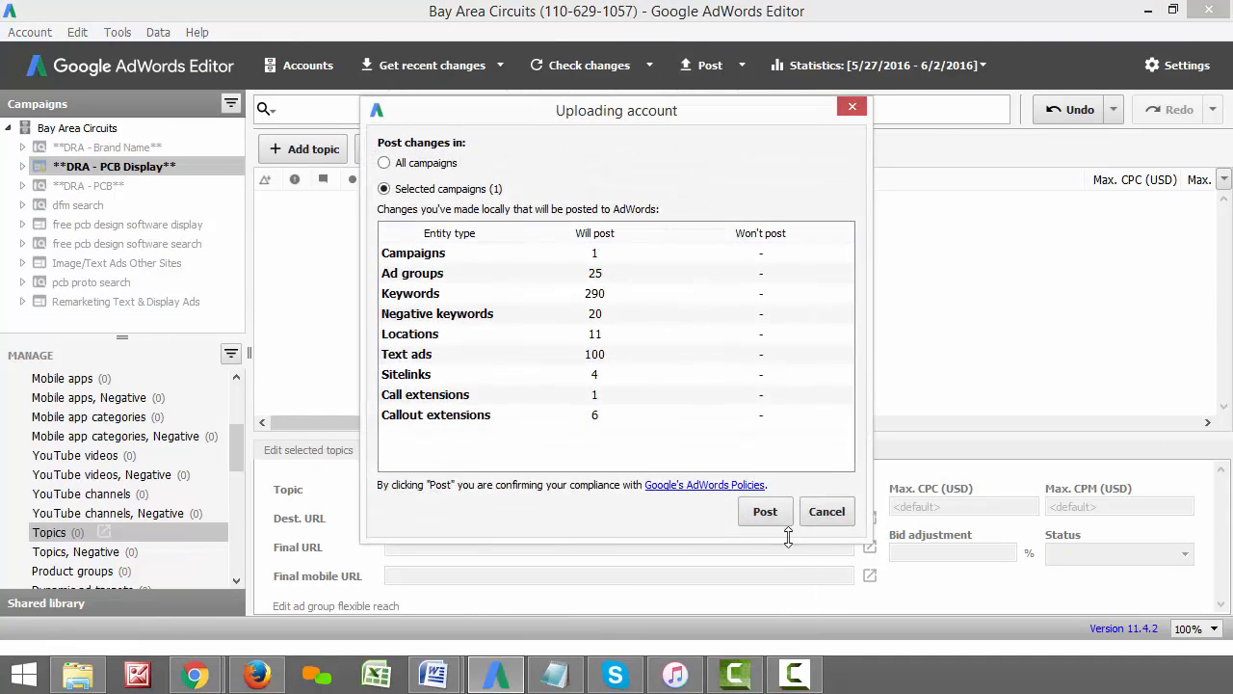
click(777, 511)
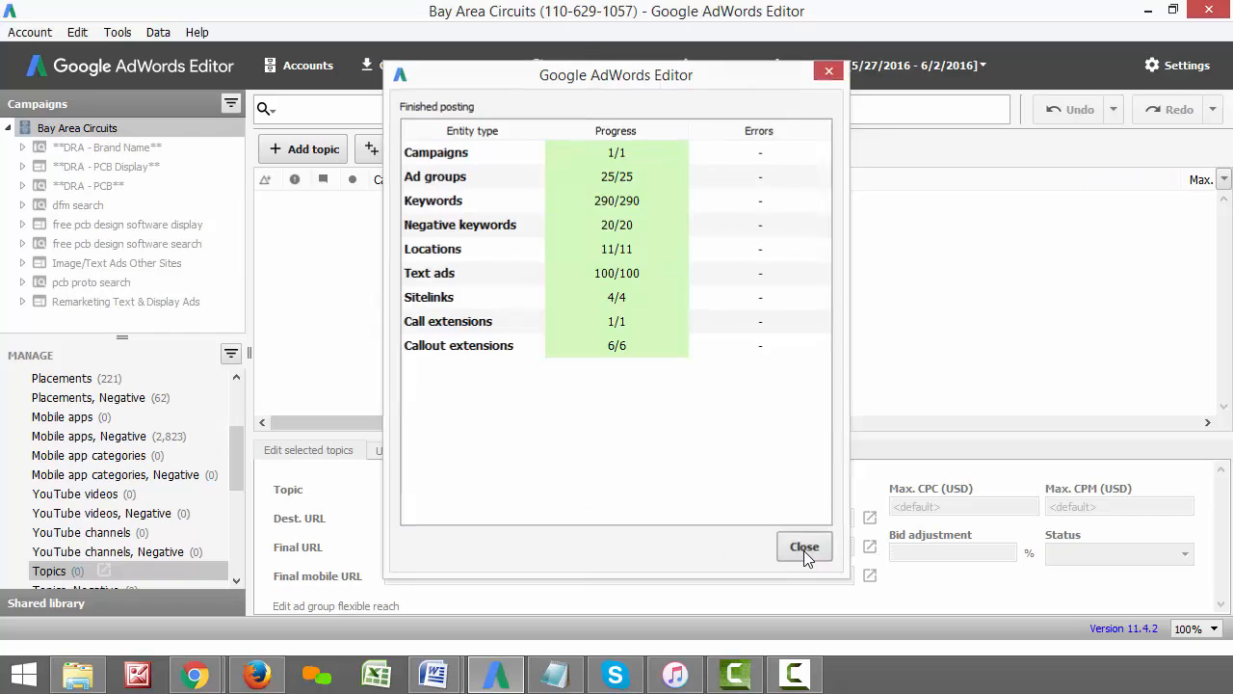
click(804, 547)
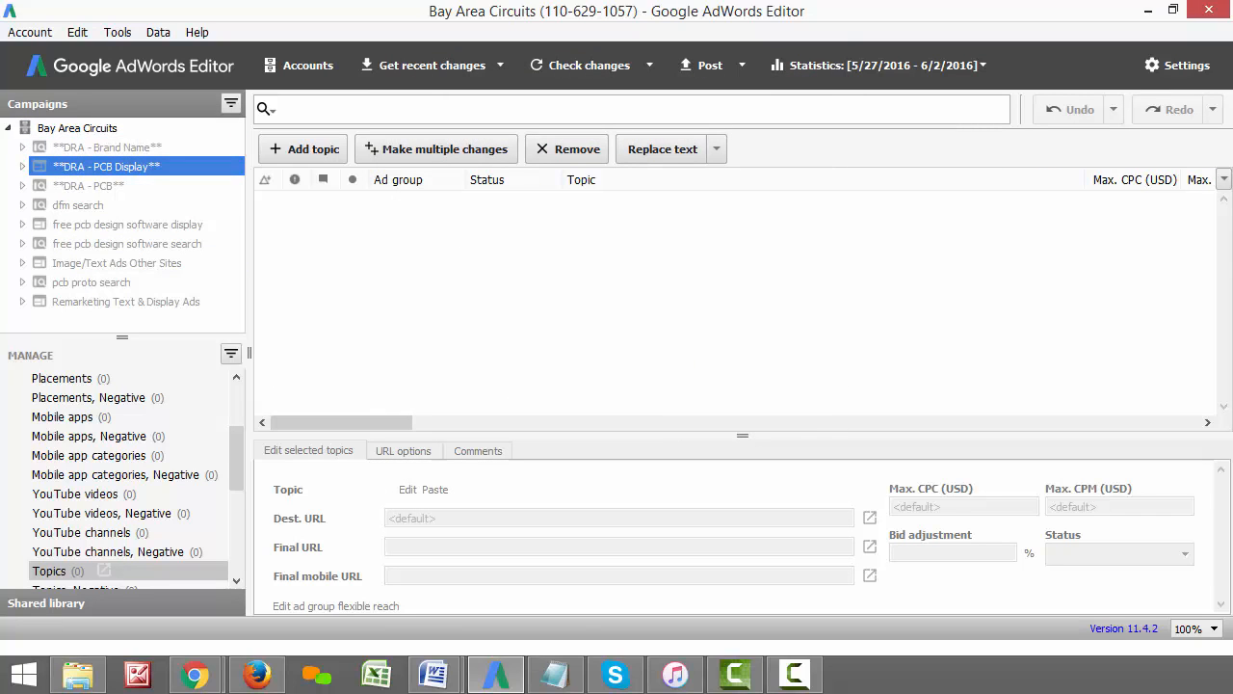
Switch to AdWords in Chrome, reload it and open the Display Network view of the **DRA - PCB Display** campaign.
drag(0, 183, 650, 224)
double_click(649, 223)
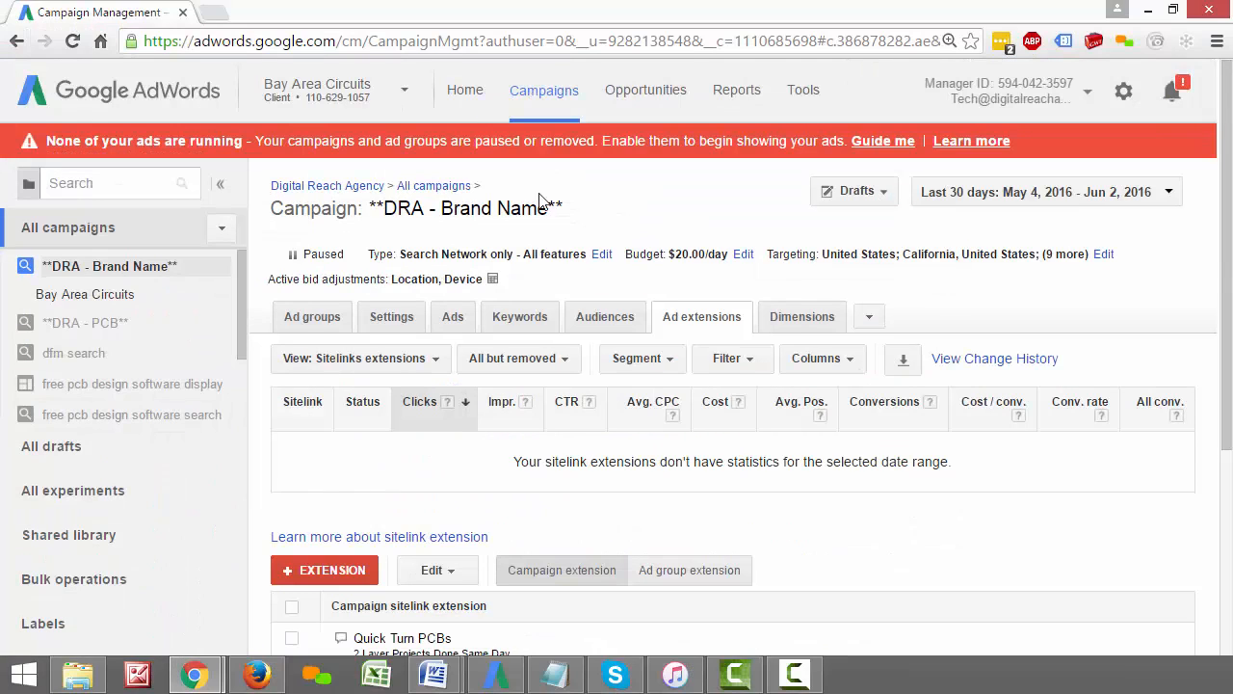
click(81, 41)
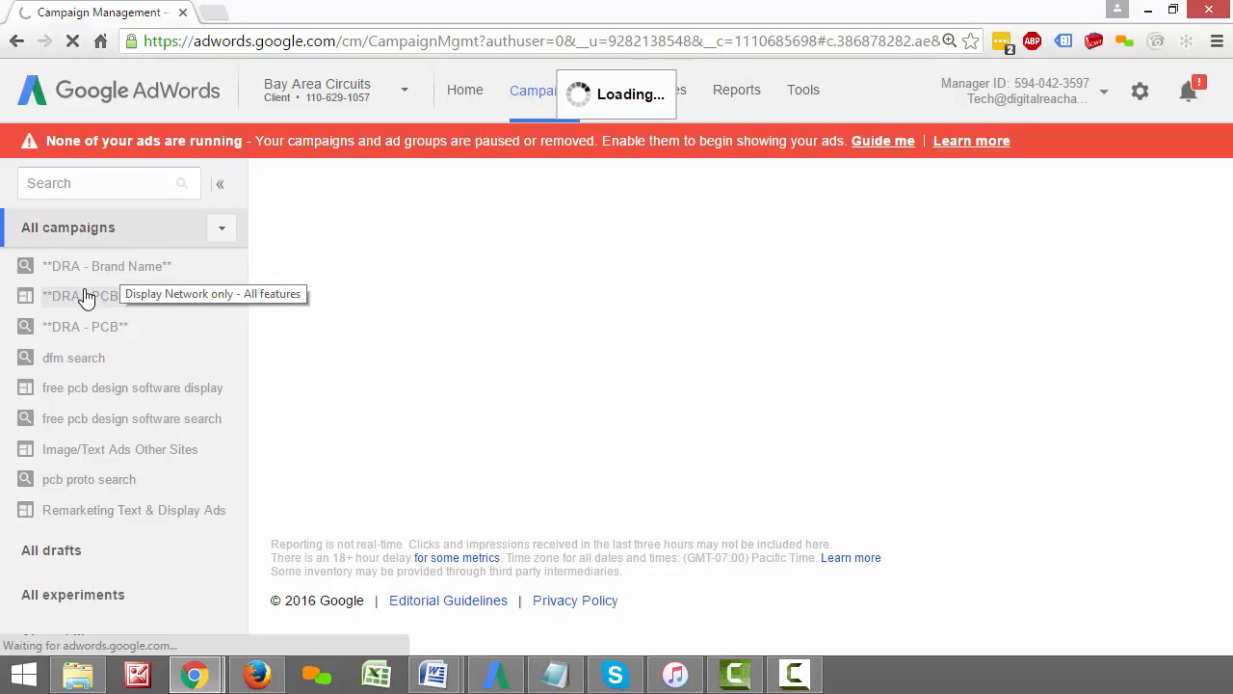
click(84, 299)
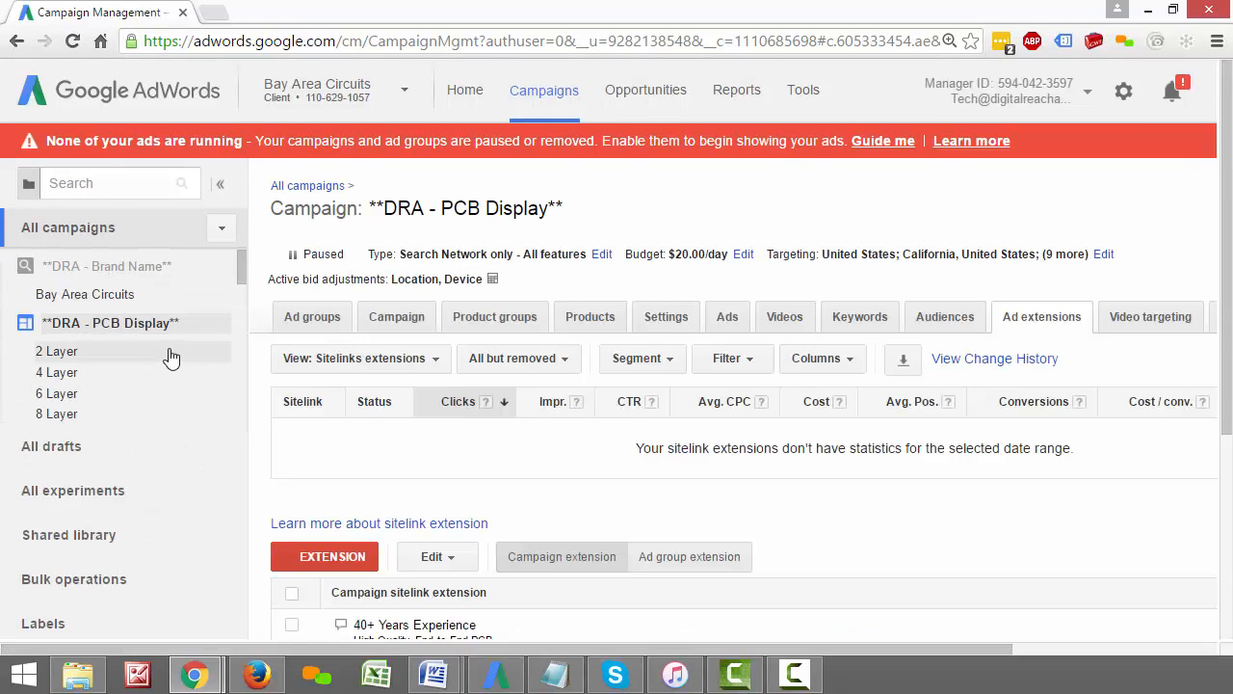
click(760, 329)
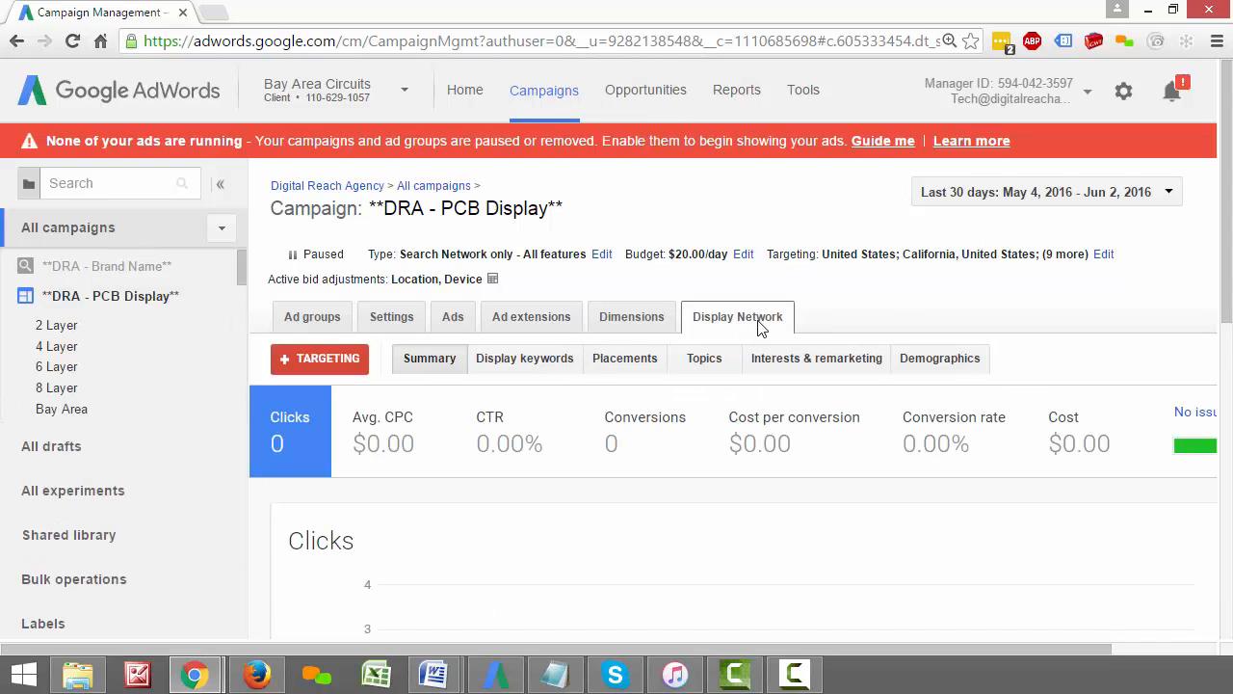
Start new targeting for the 2 Layer ad group with Topics as an additional targeting method.
click(317, 360)
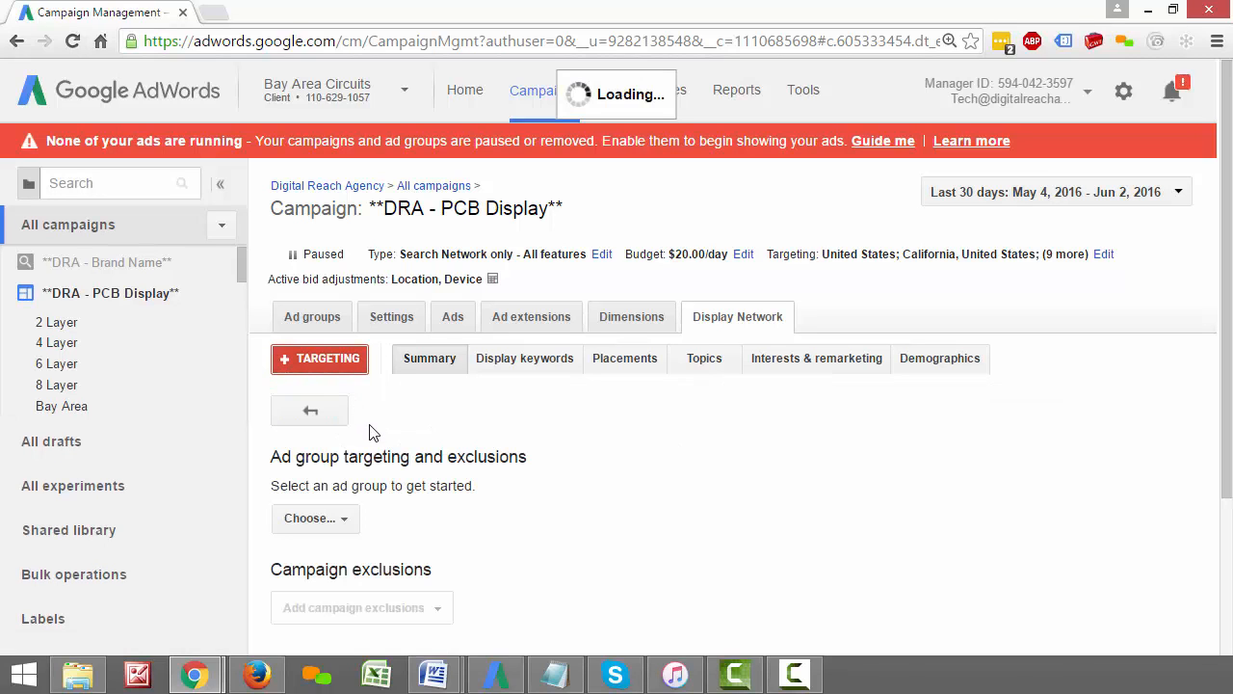
click(337, 519)
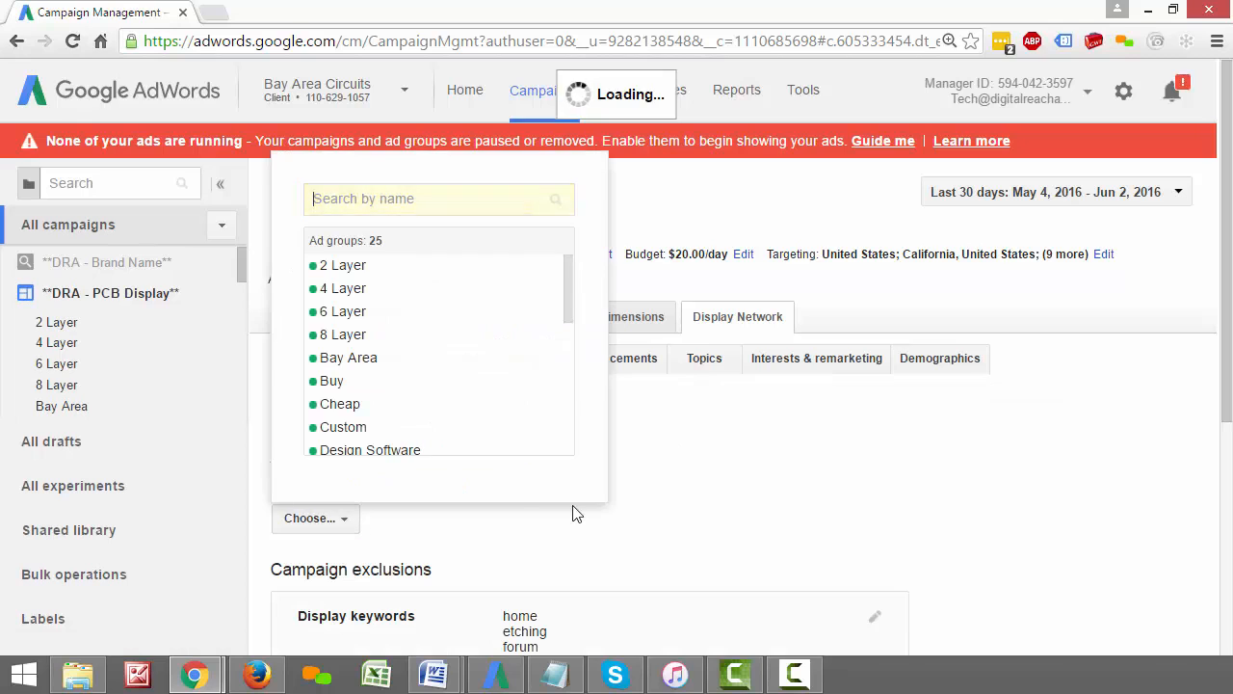
scroll(708, 520, down, 1)
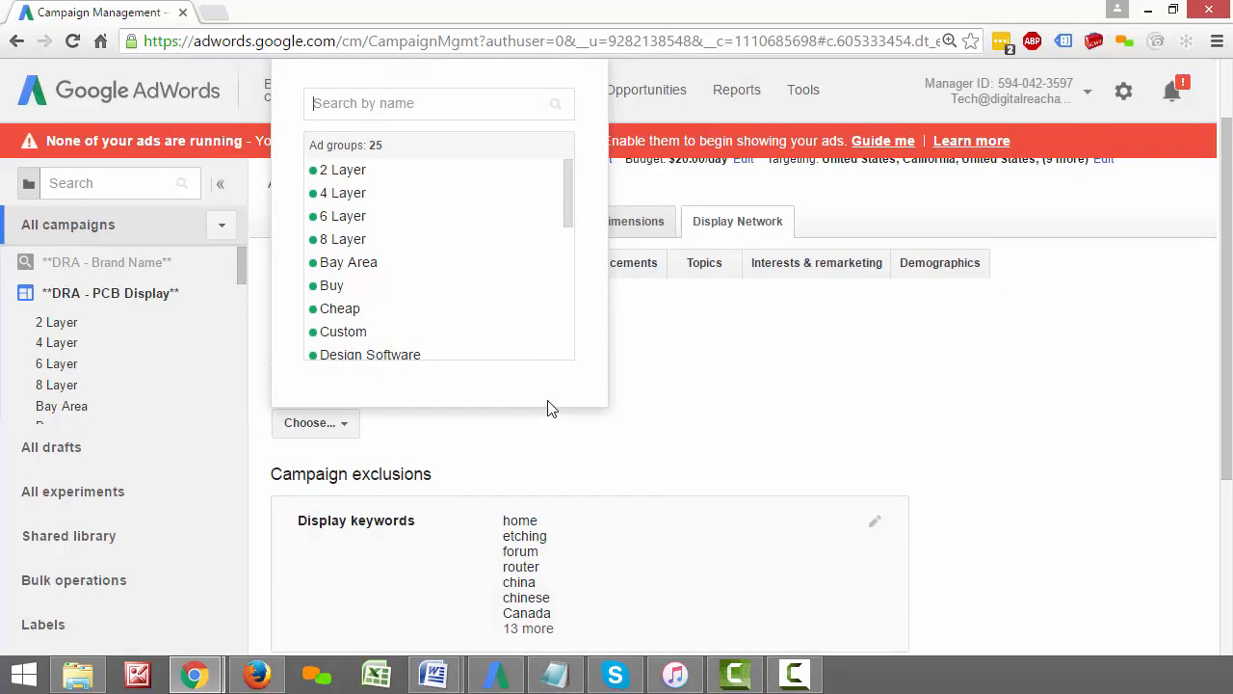
scroll(547, 408, up, 1)
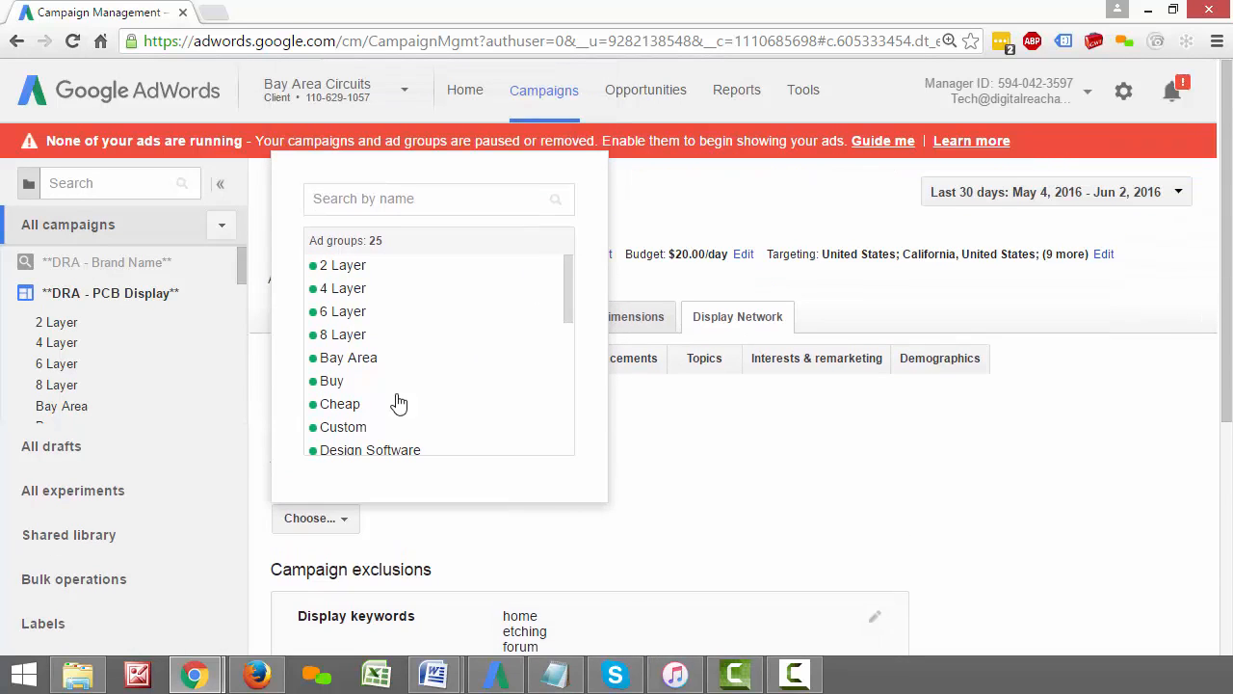
click(343, 265)
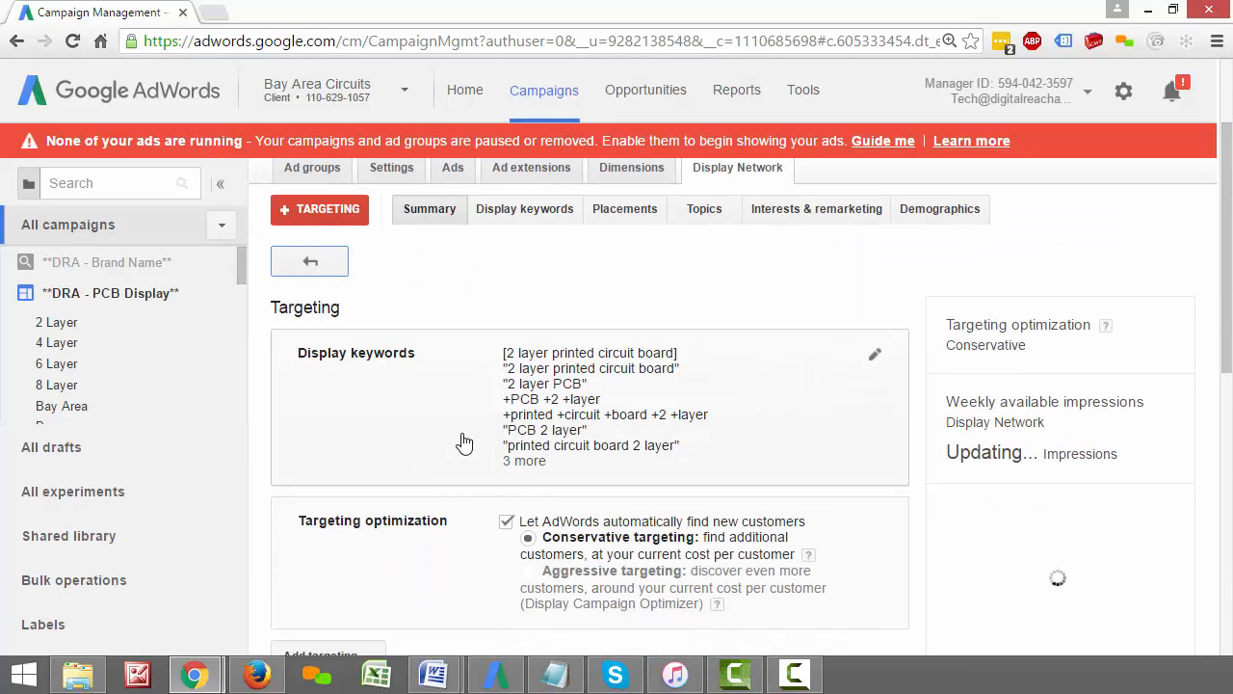
scroll(463, 441, down, 2)
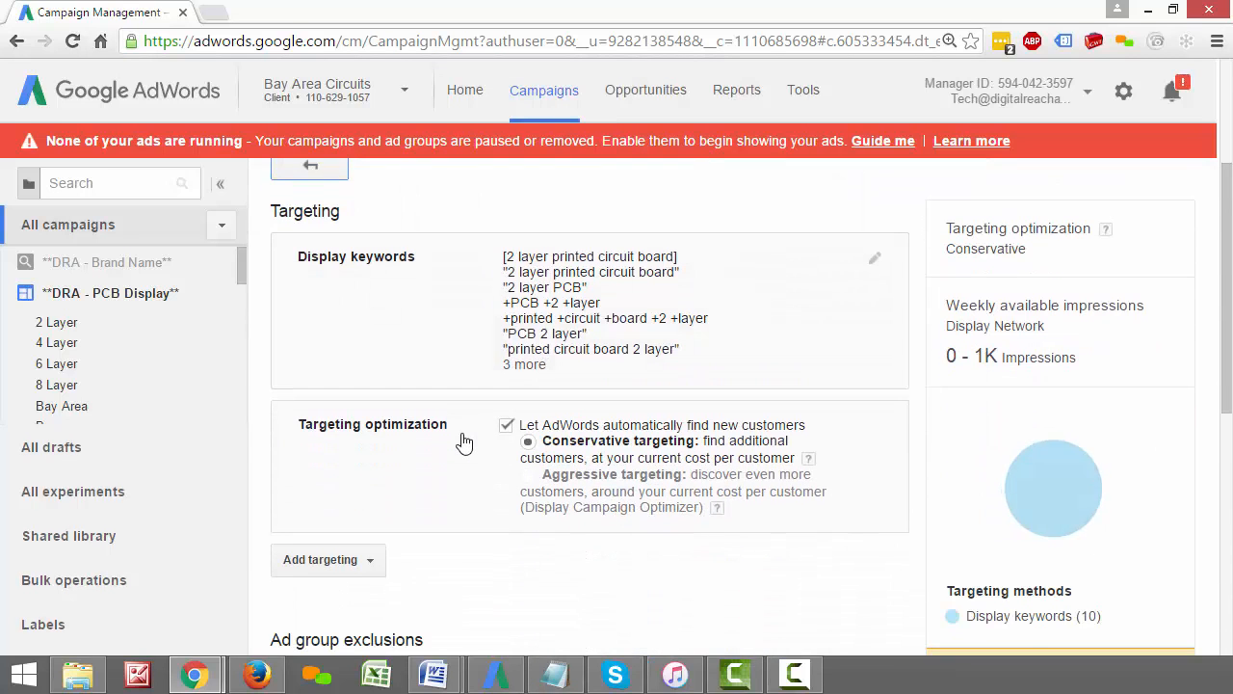
click(314, 467)
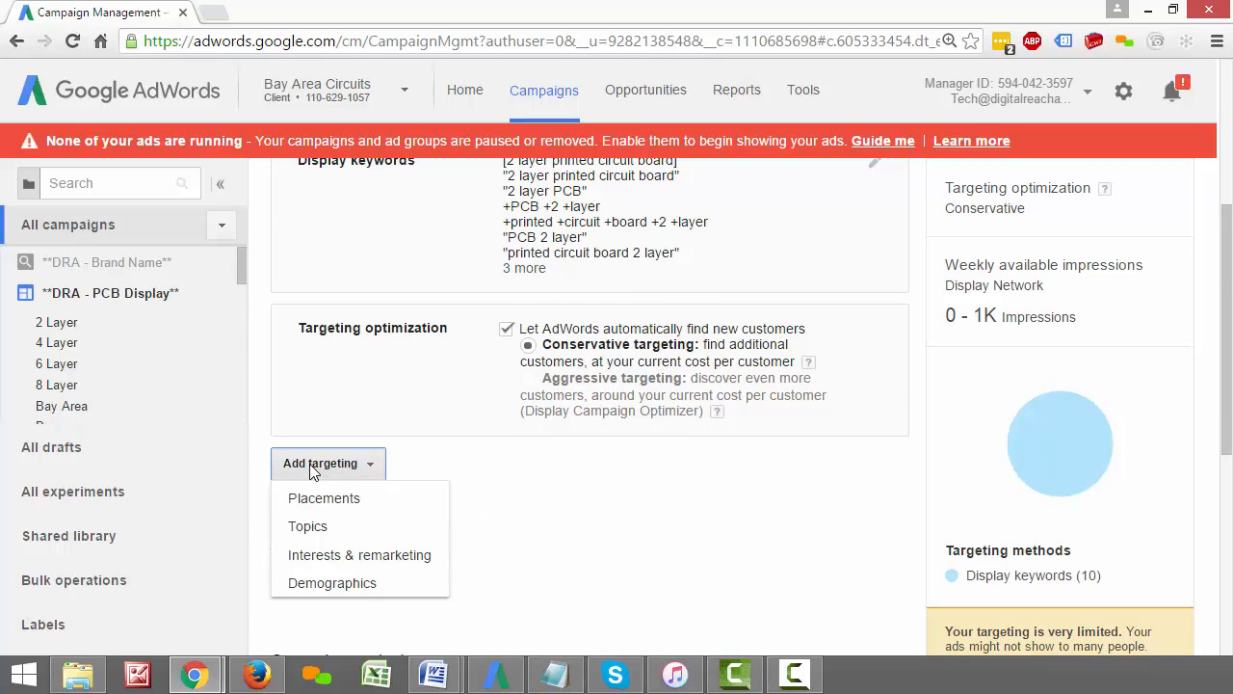
click(344, 528)
Browse the available topic categories and bidding options, including the subtopics of People & Society.
scroll(352, 525, down, 7)
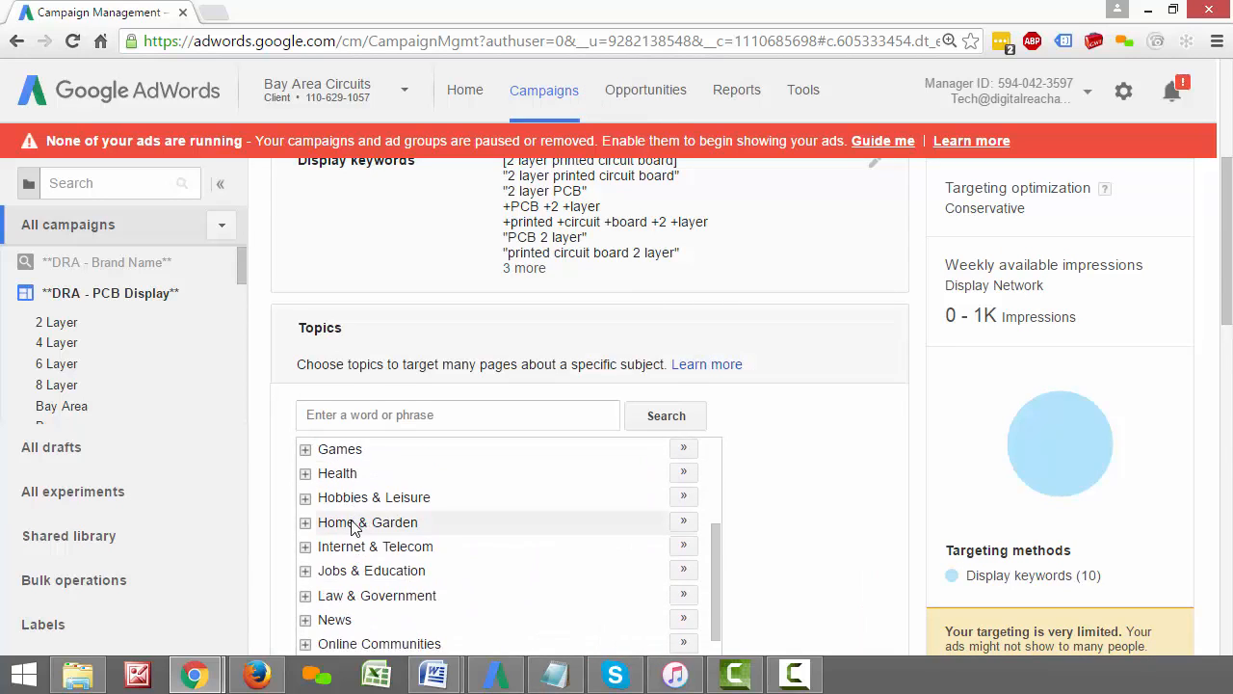
scroll(886, 487, down, 2)
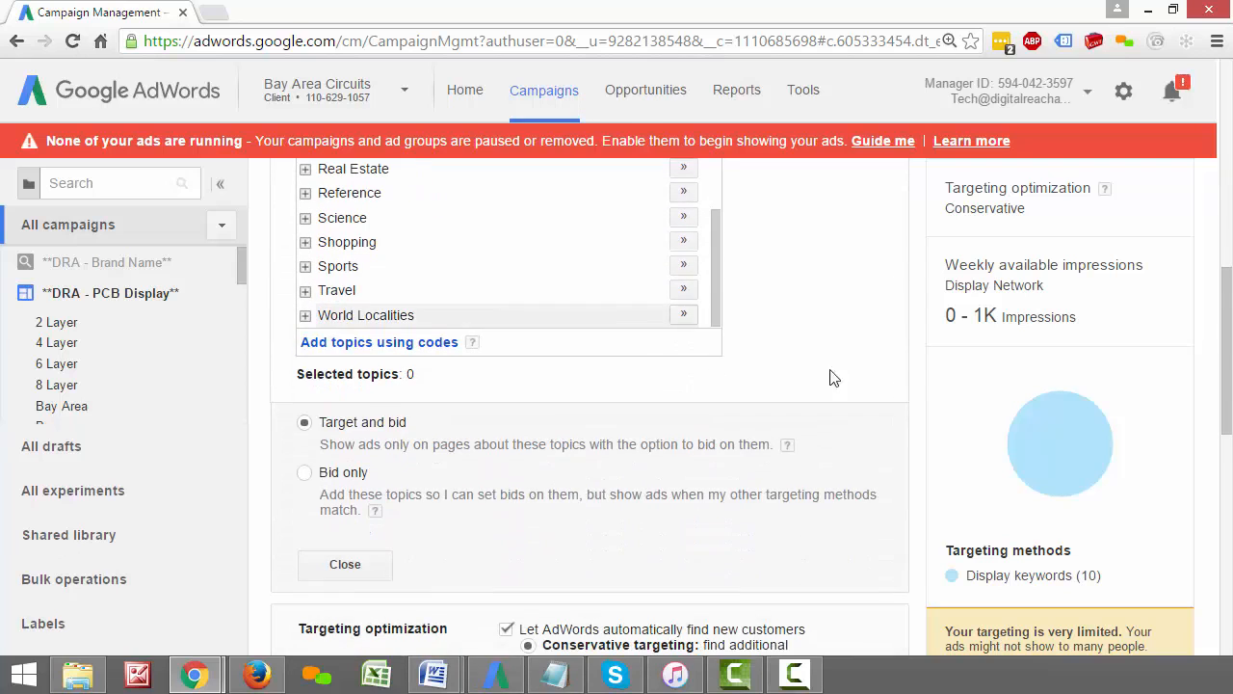
scroll(909, 394, up, 2)
click(352, 221)
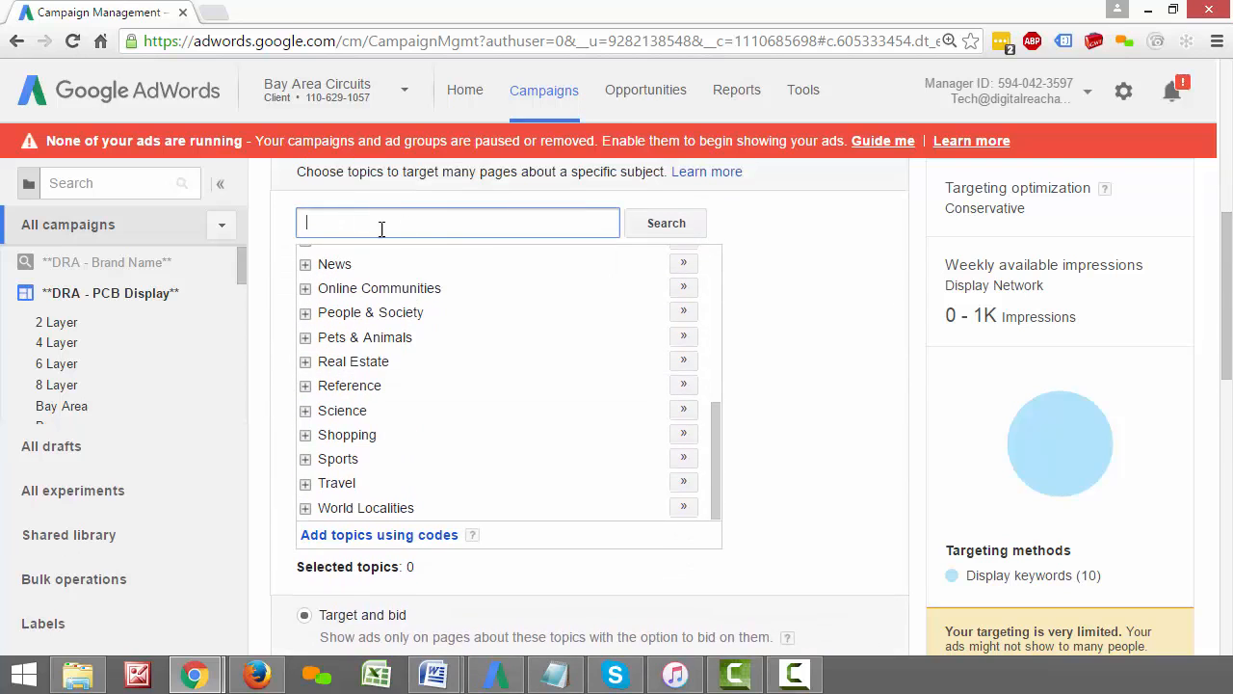
click(305, 314)
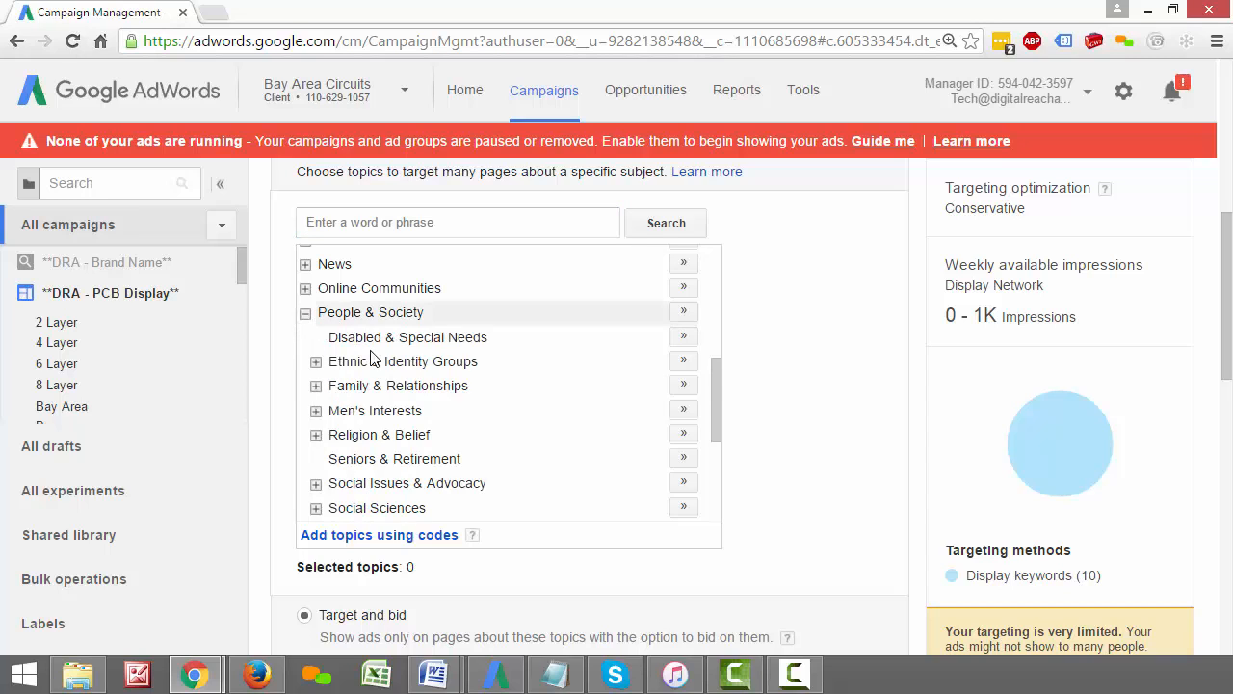
click(305, 314)
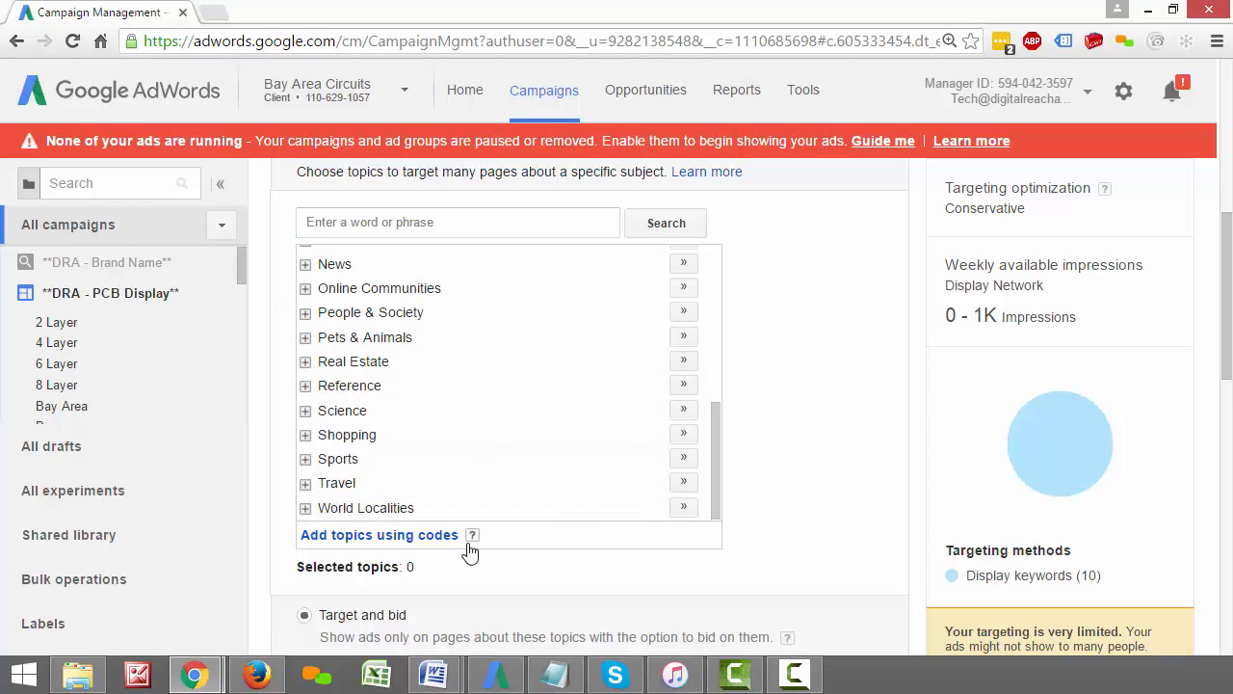
Open the full list of topic codes in AdWords Help and examine the codes under Autos & Vehicles.
mouse_move(472, 537)
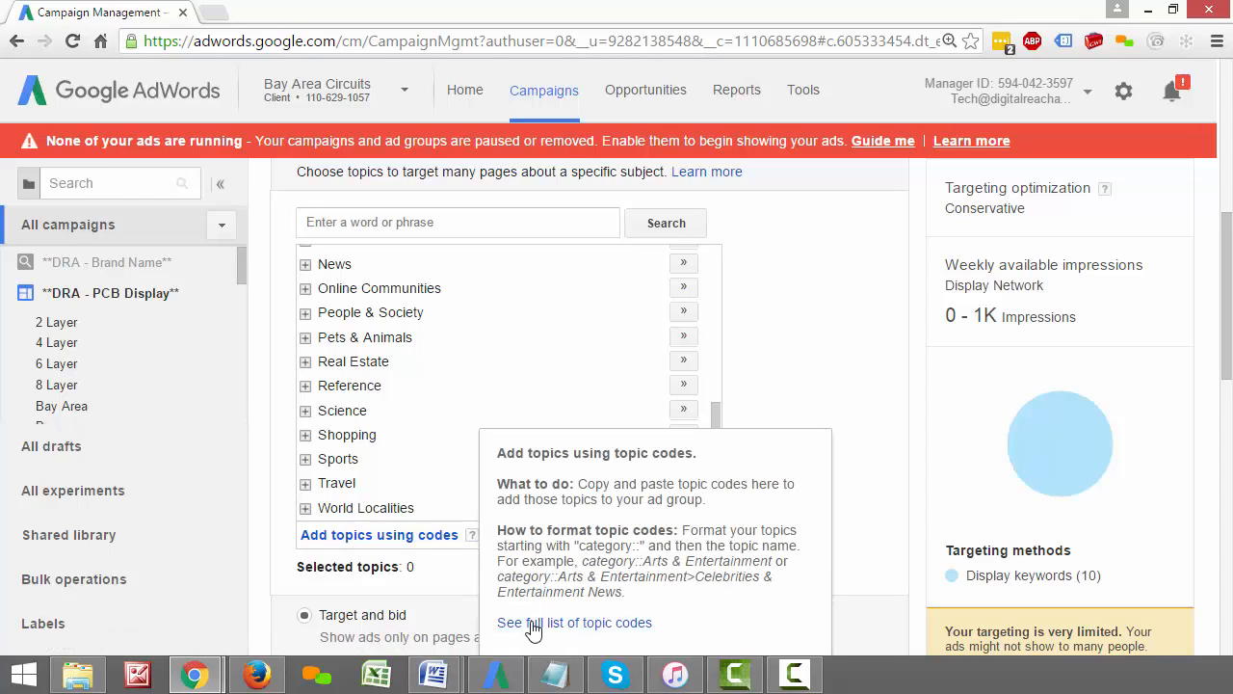
click(585, 626)
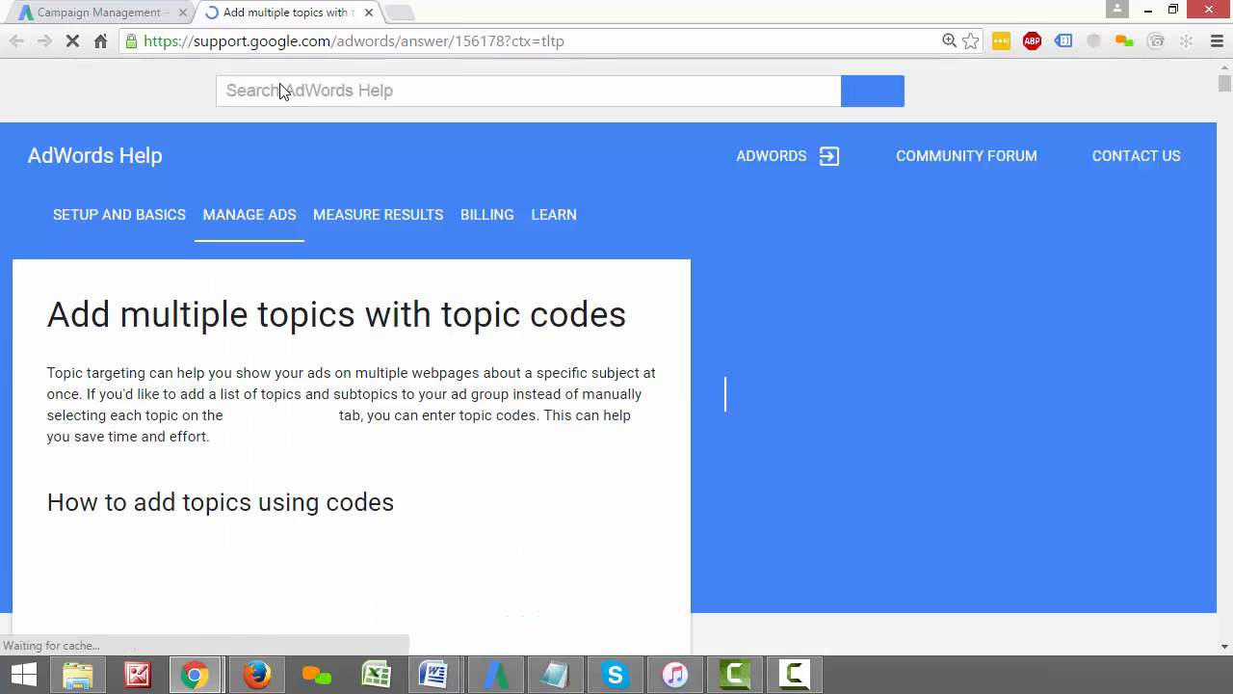
scroll(357, 383, down, 1)
scroll(358, 385, down, 6)
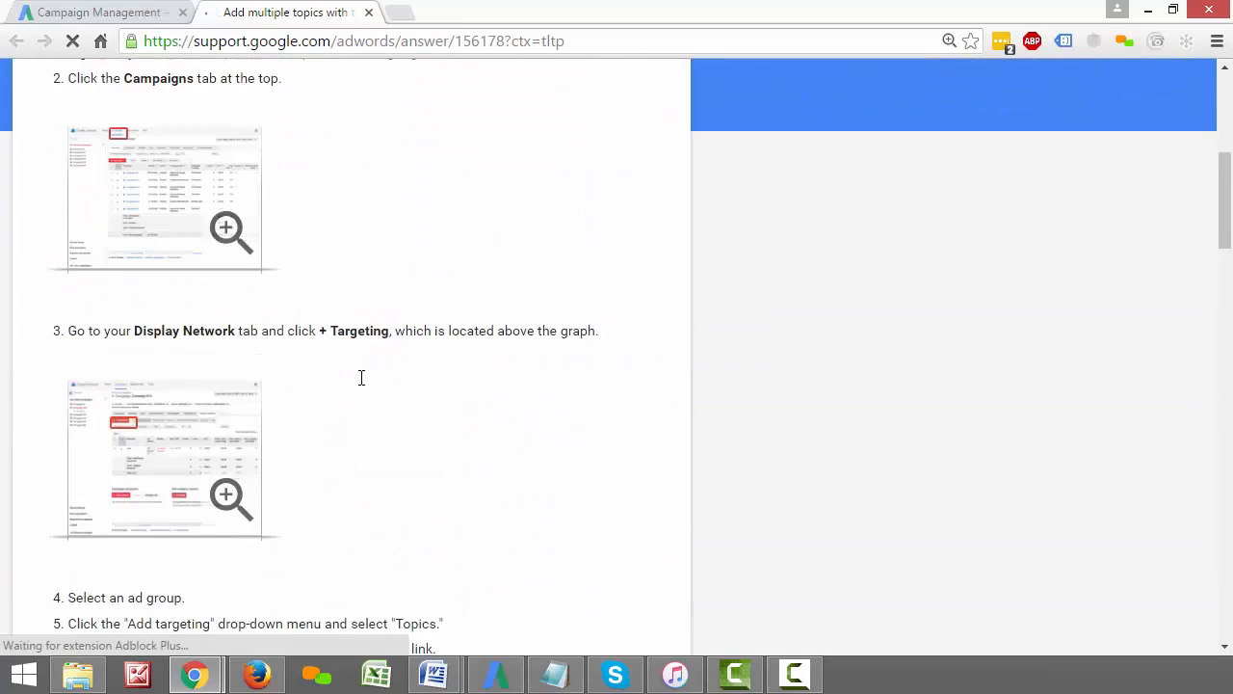
scroll(367, 382, down, 5)
click(635, 322)
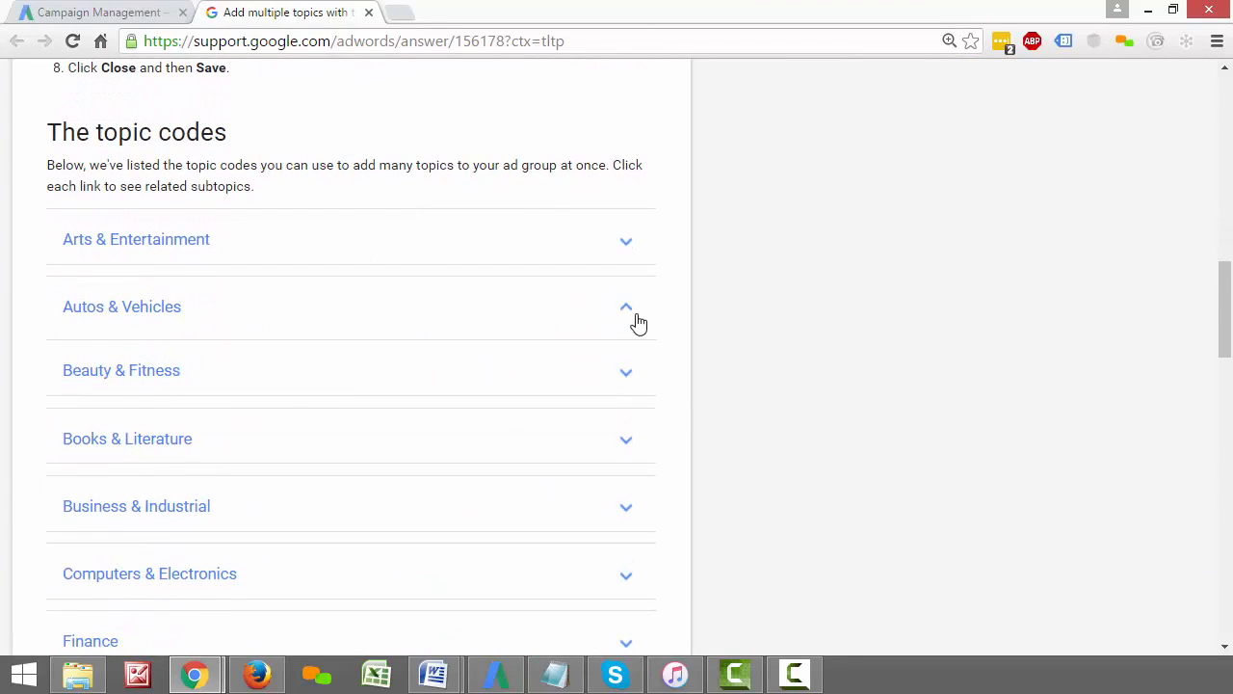
scroll(289, 429, down, 7)
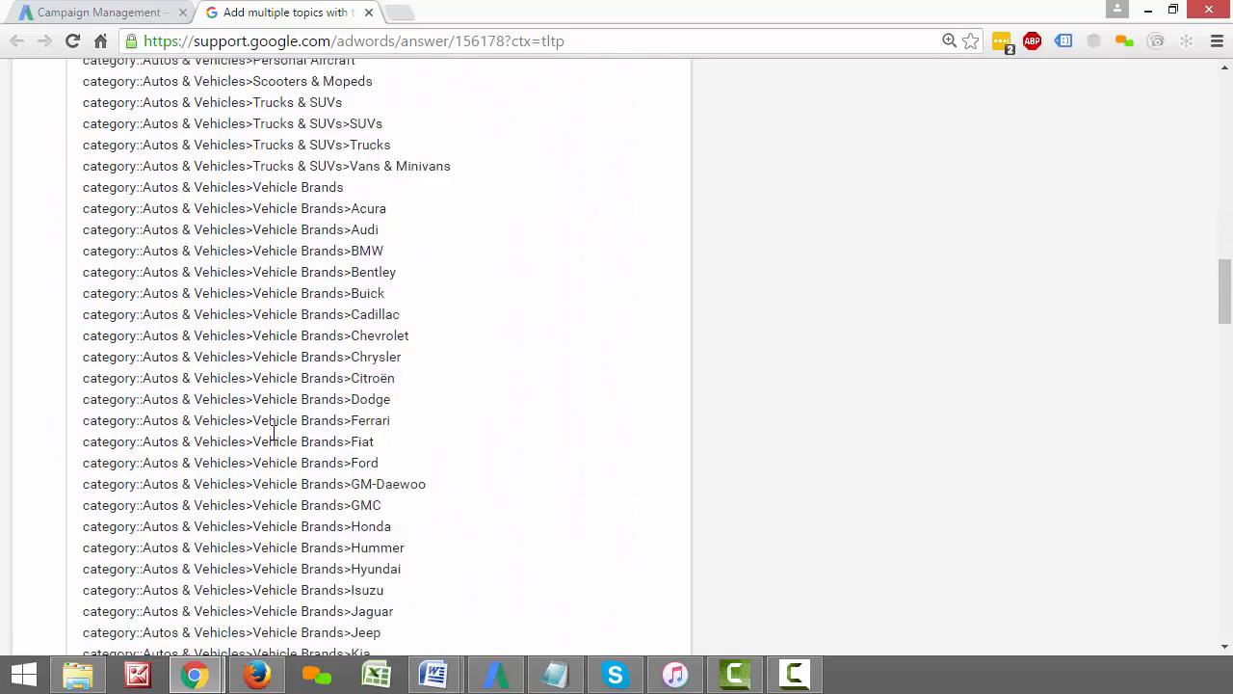
scroll(274, 433, down, 8)
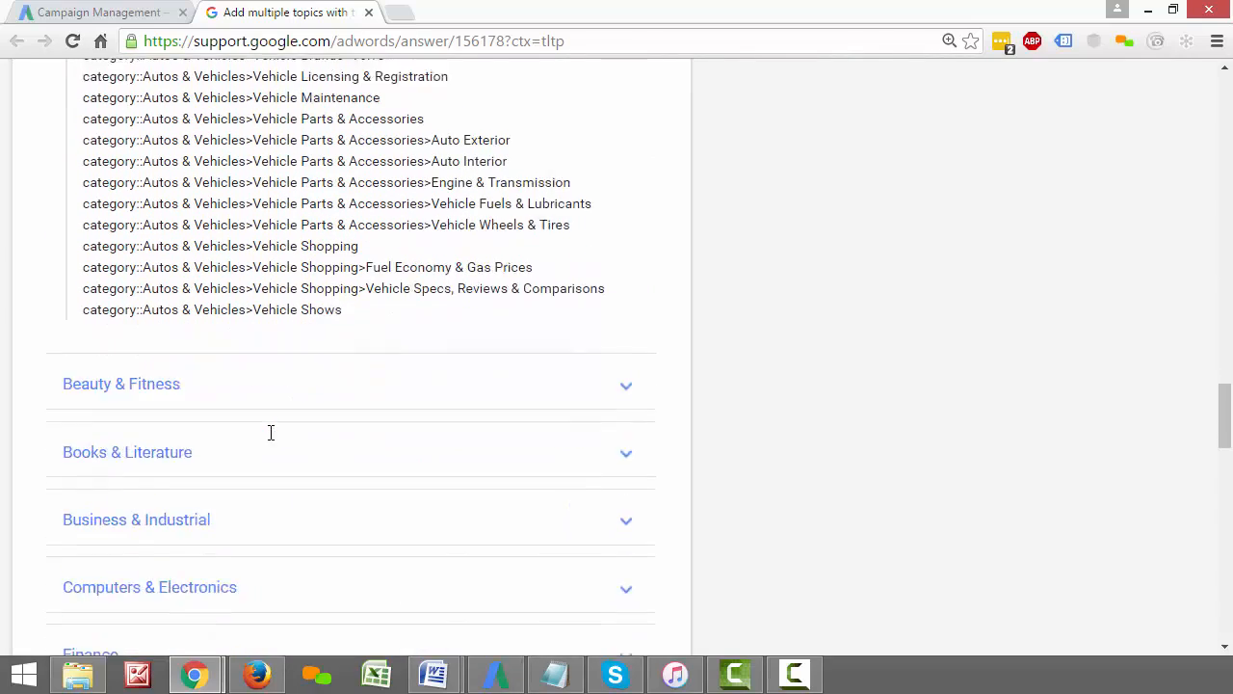
Examine the topic codes listed under Books & Literature, Finance, and Jobs & Education.
click(623, 425)
scroll(609, 429, down, 4)
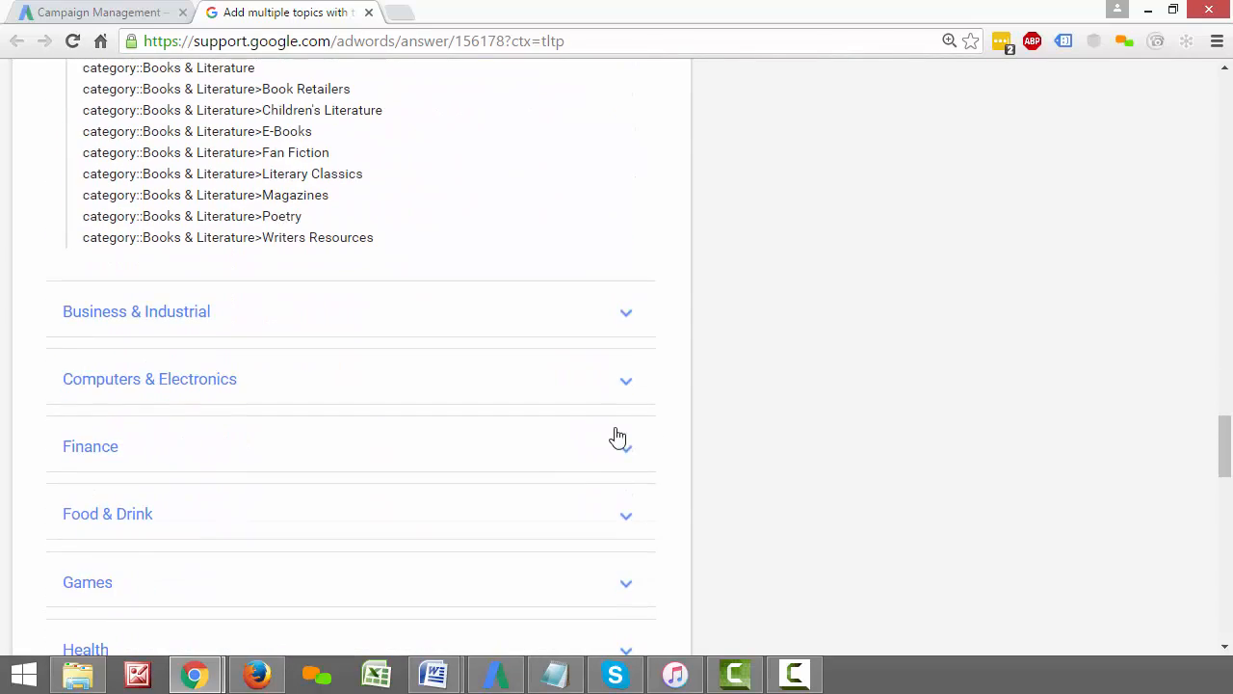
click(627, 452)
scroll(630, 455, down, 9)
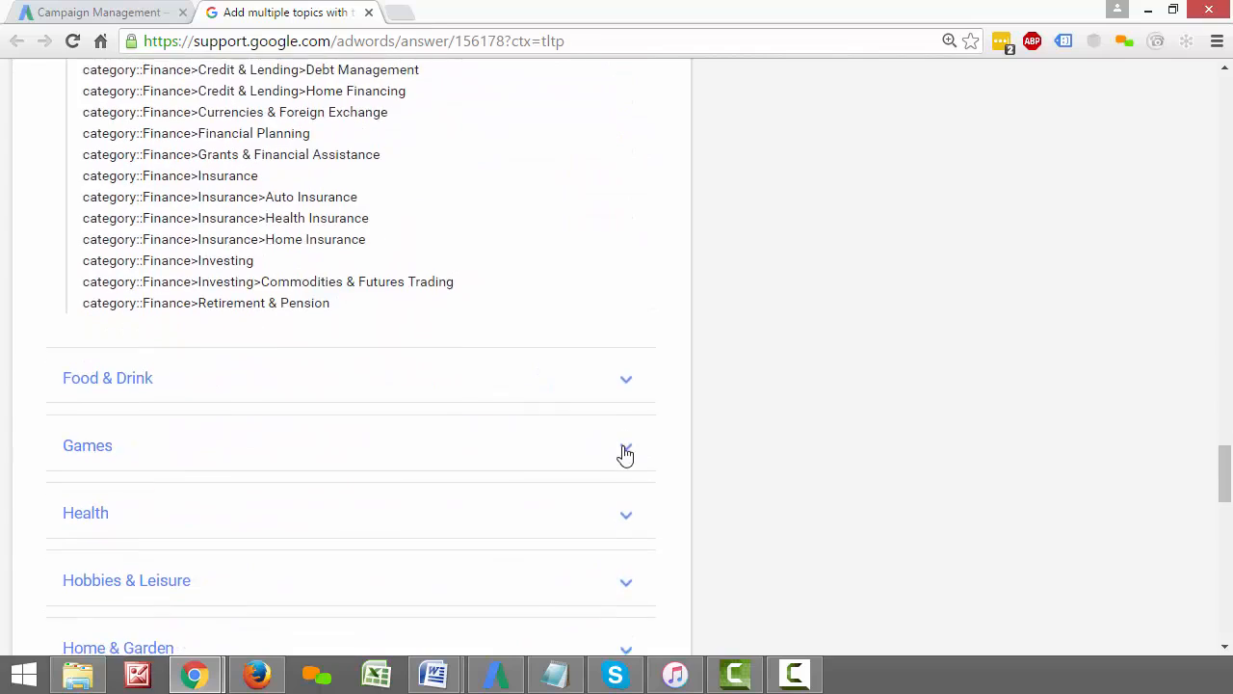
click(631, 499)
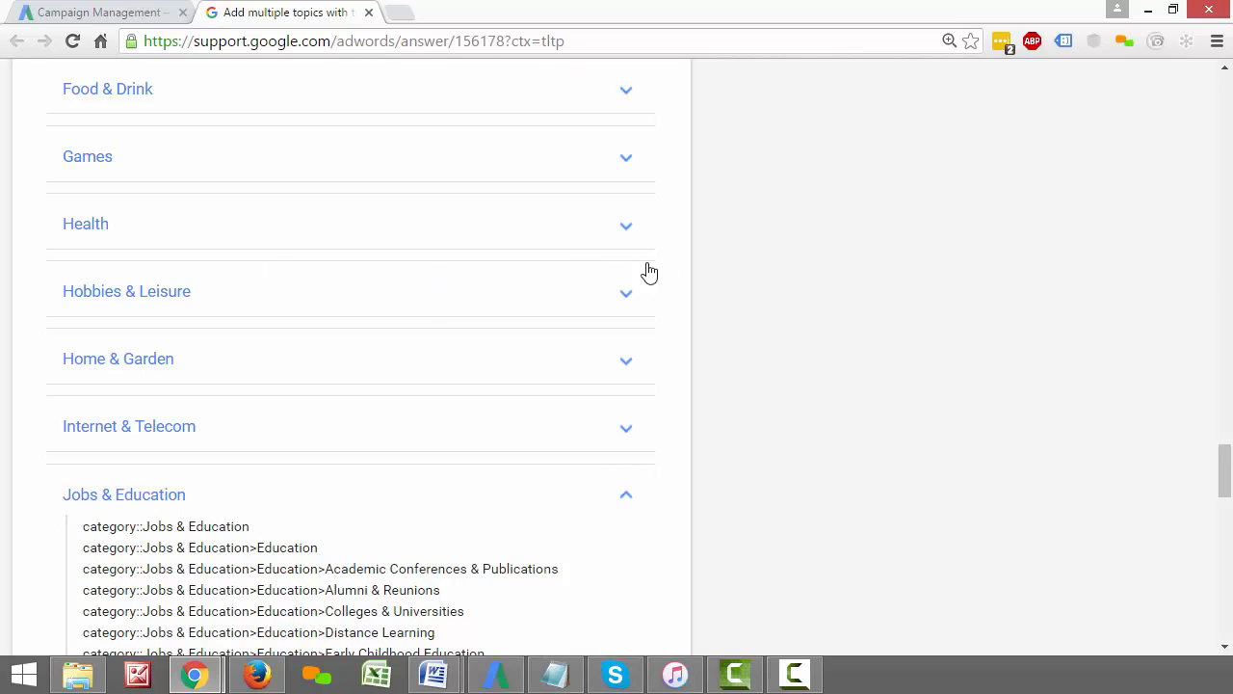
scroll(113, 229, up, 2)
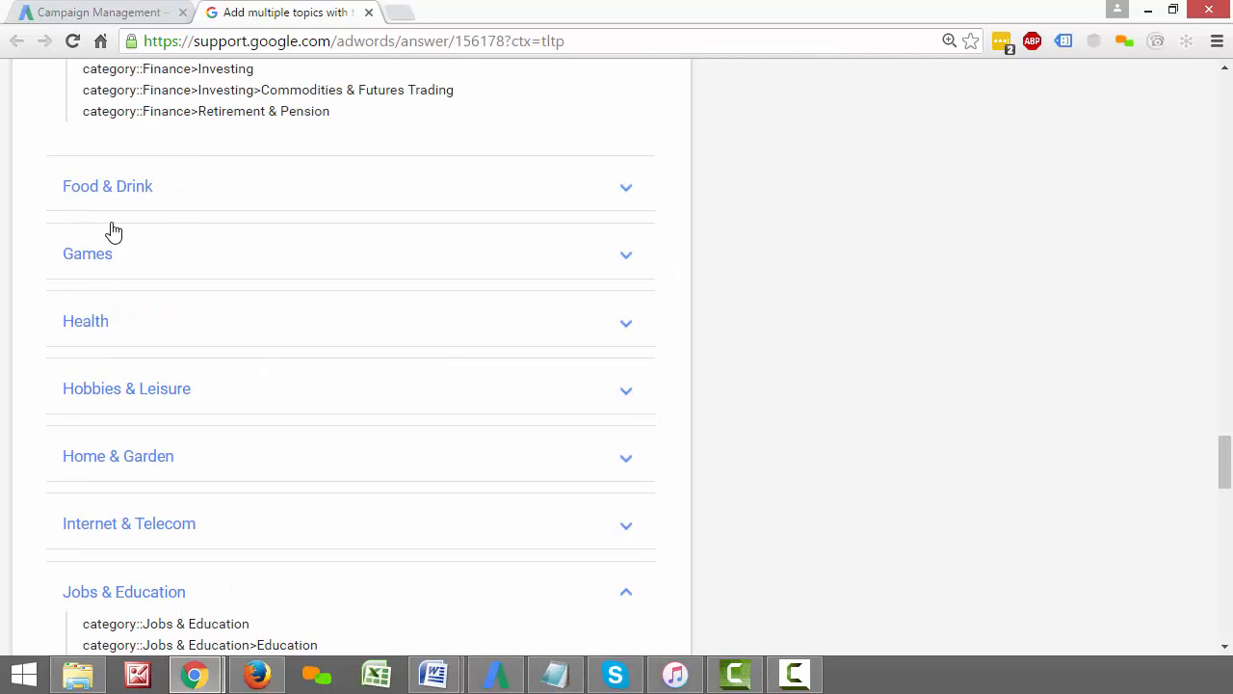
scroll(113, 229, up, 5)
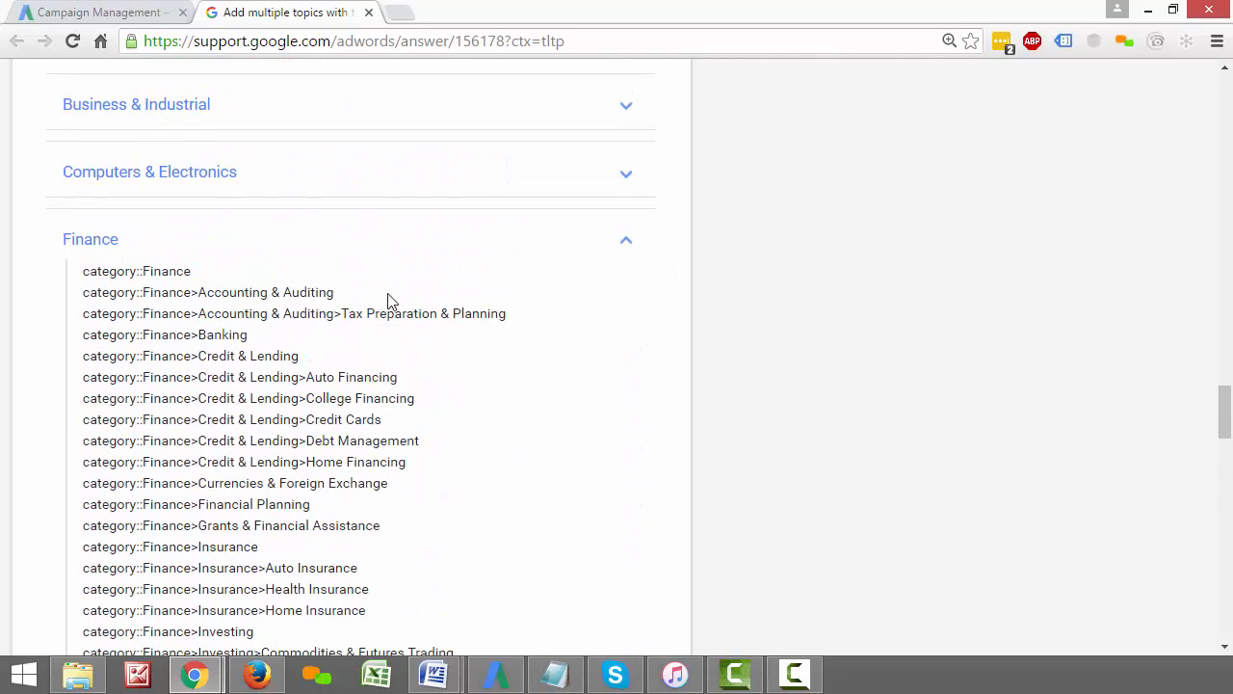
Collapse the Finance, Books & Literature, and Autos & Vehicles code lists and look over the main topic categories.
click(636, 269)
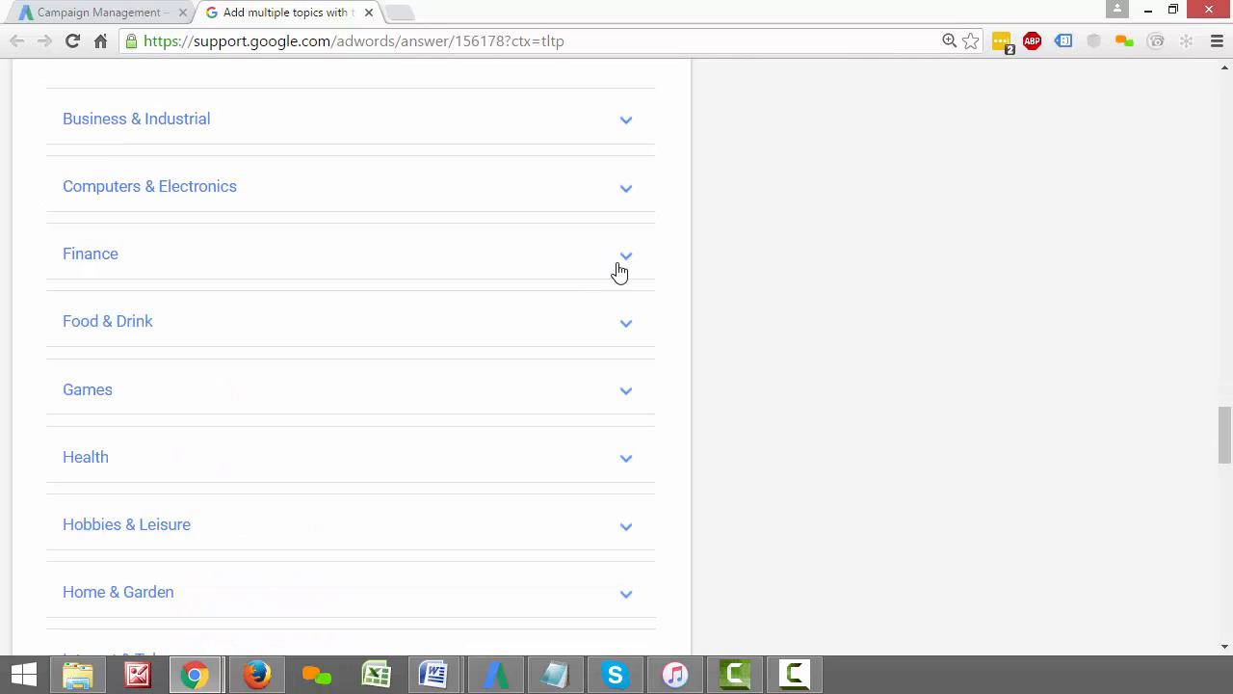
scroll(234, 280, up, 3)
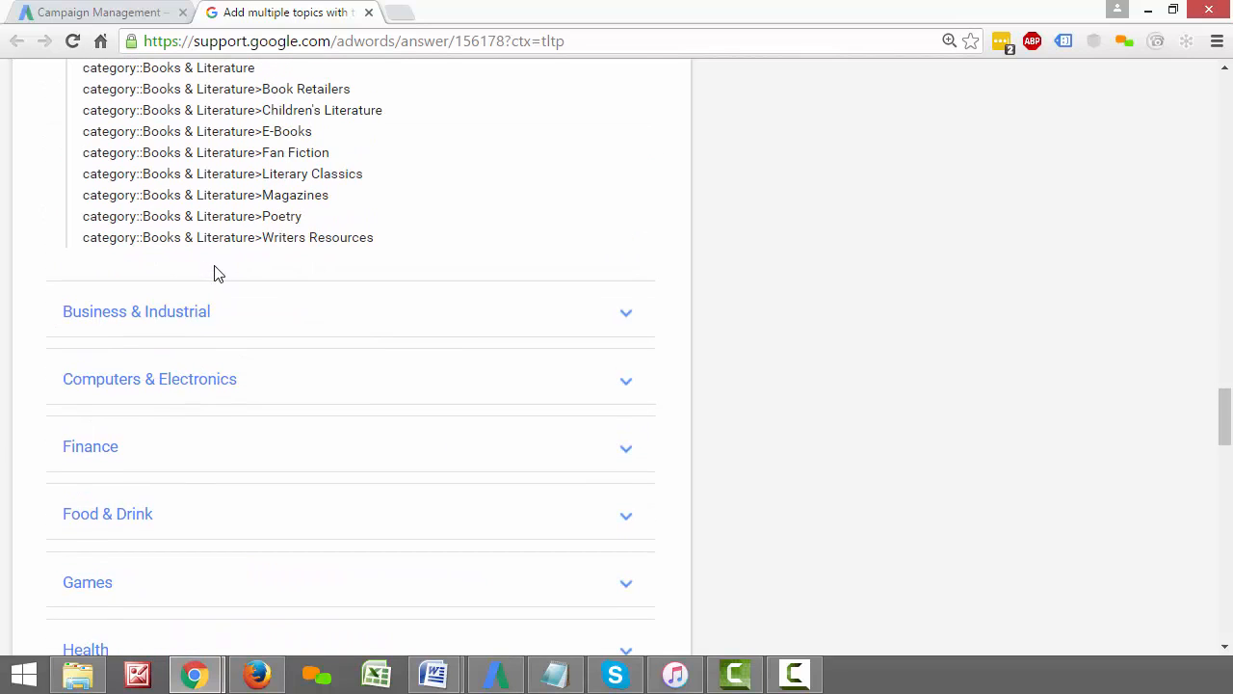
scroll(218, 271, up, 1)
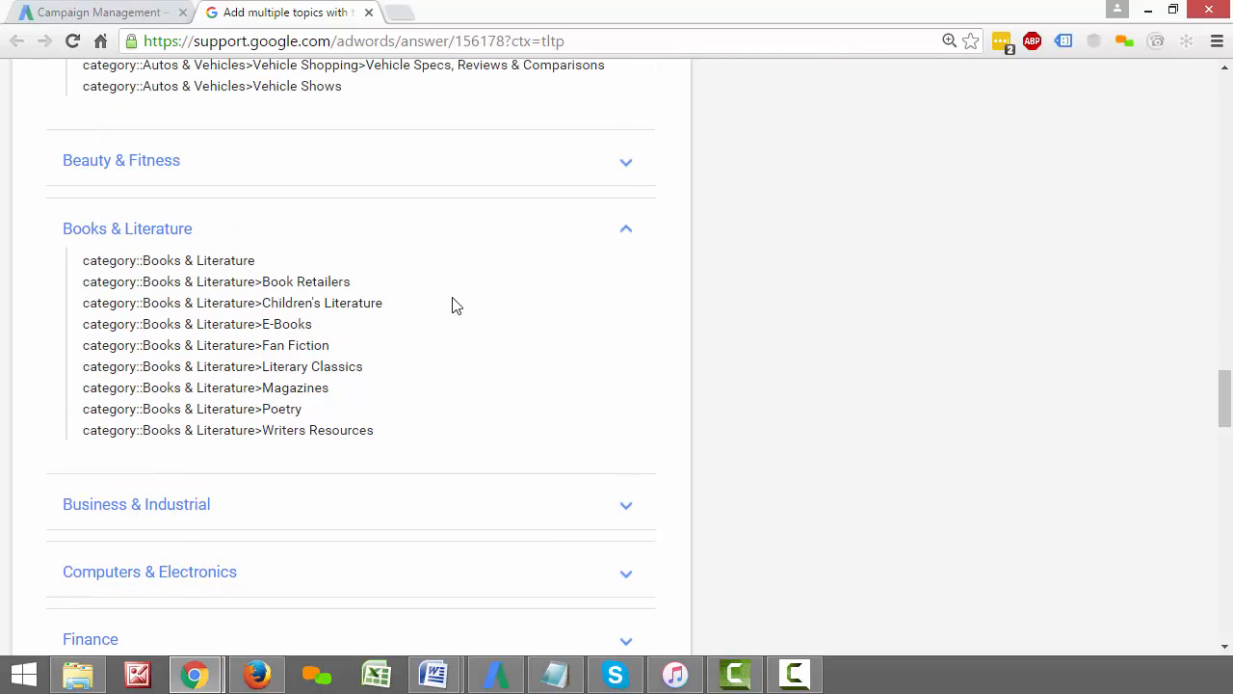
click(628, 231)
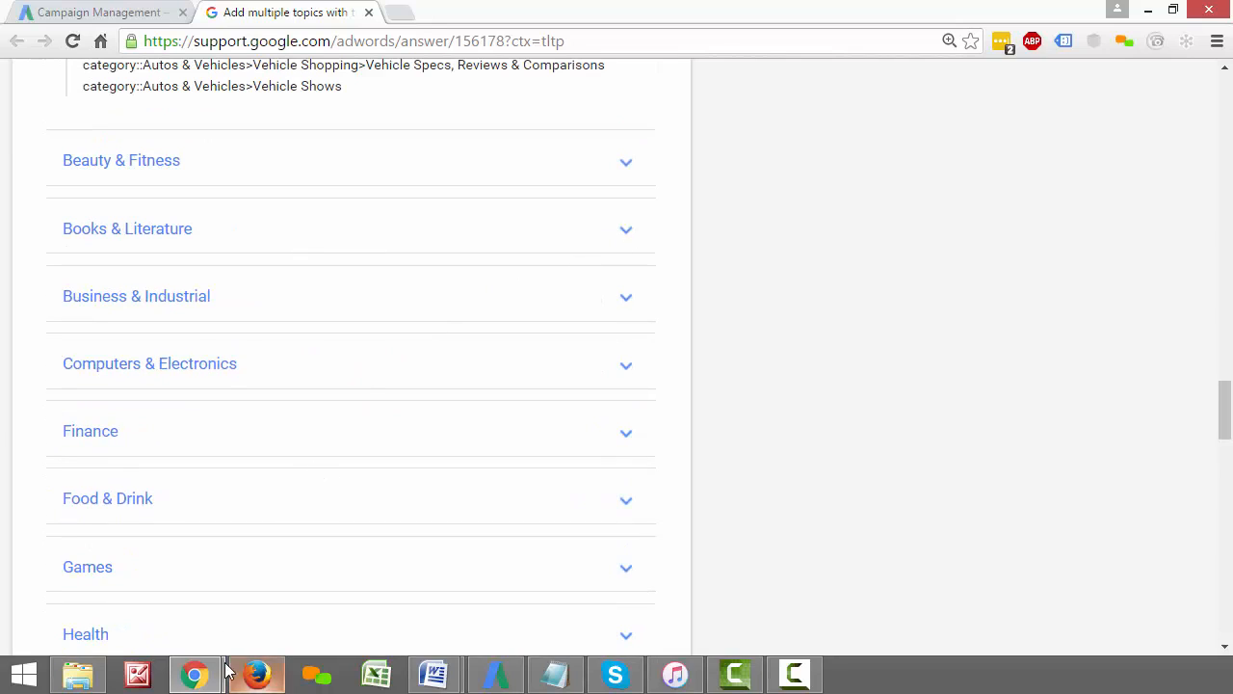
scroll(346, 399, up, 10)
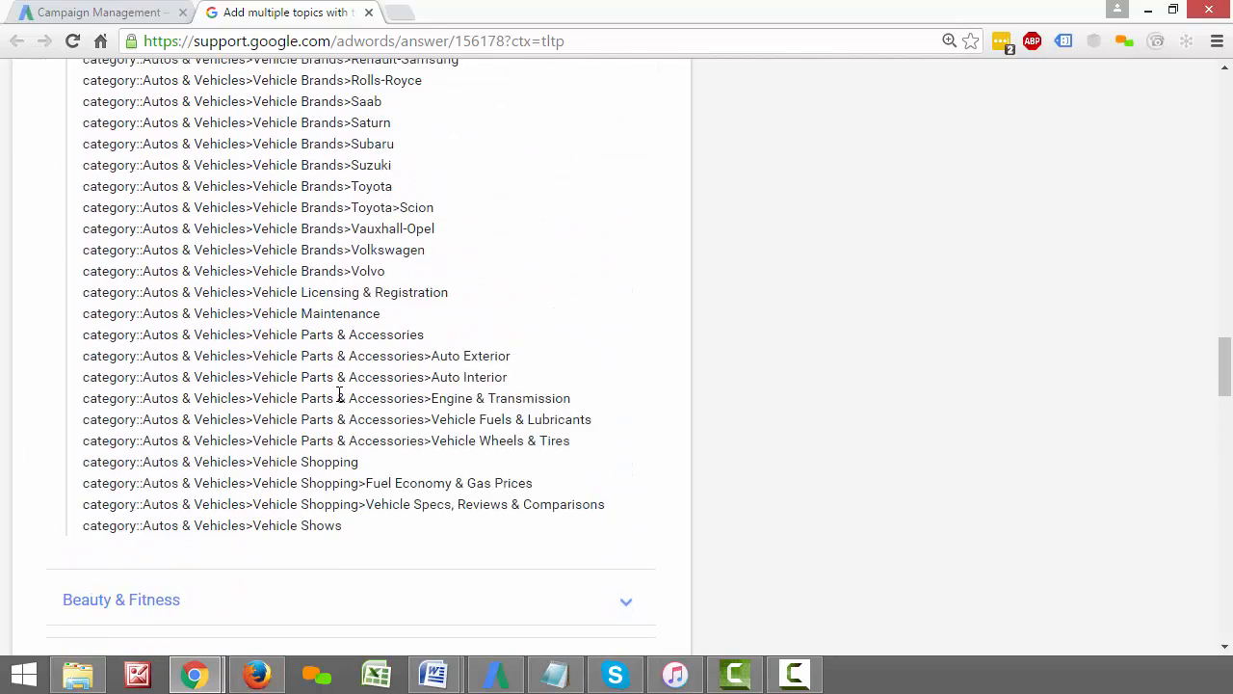
scroll(347, 399, up, 10)
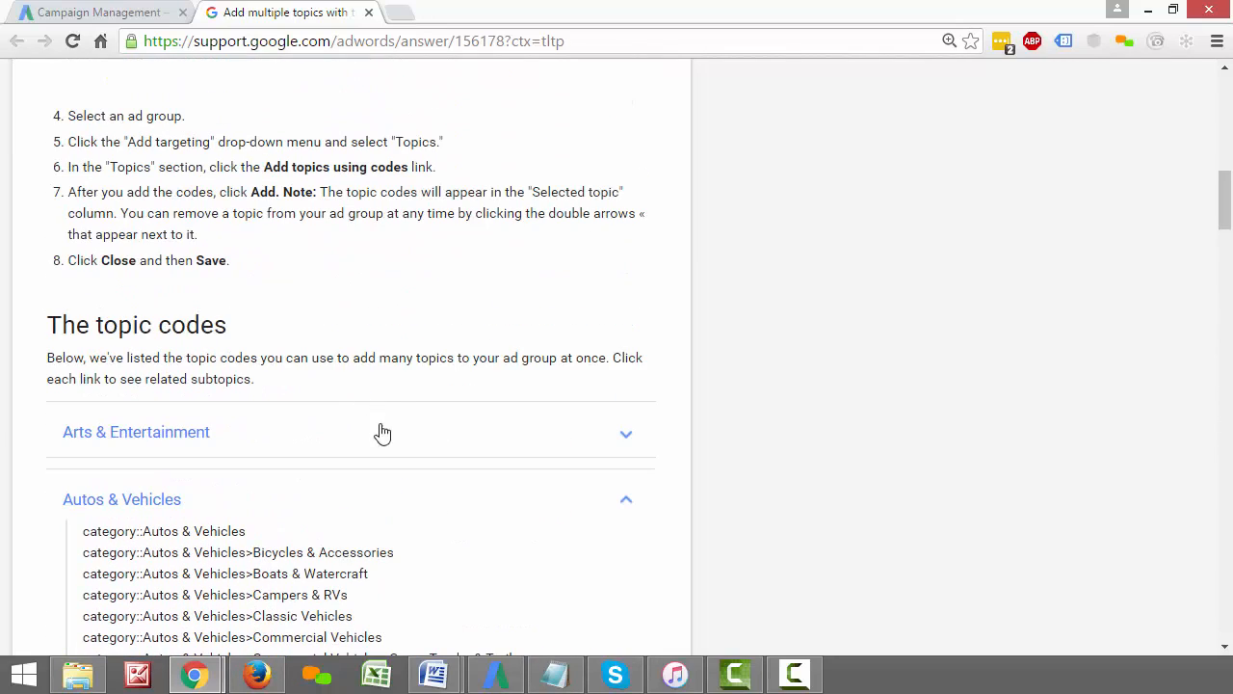
click(621, 519)
scroll(169, 521, down, 3)
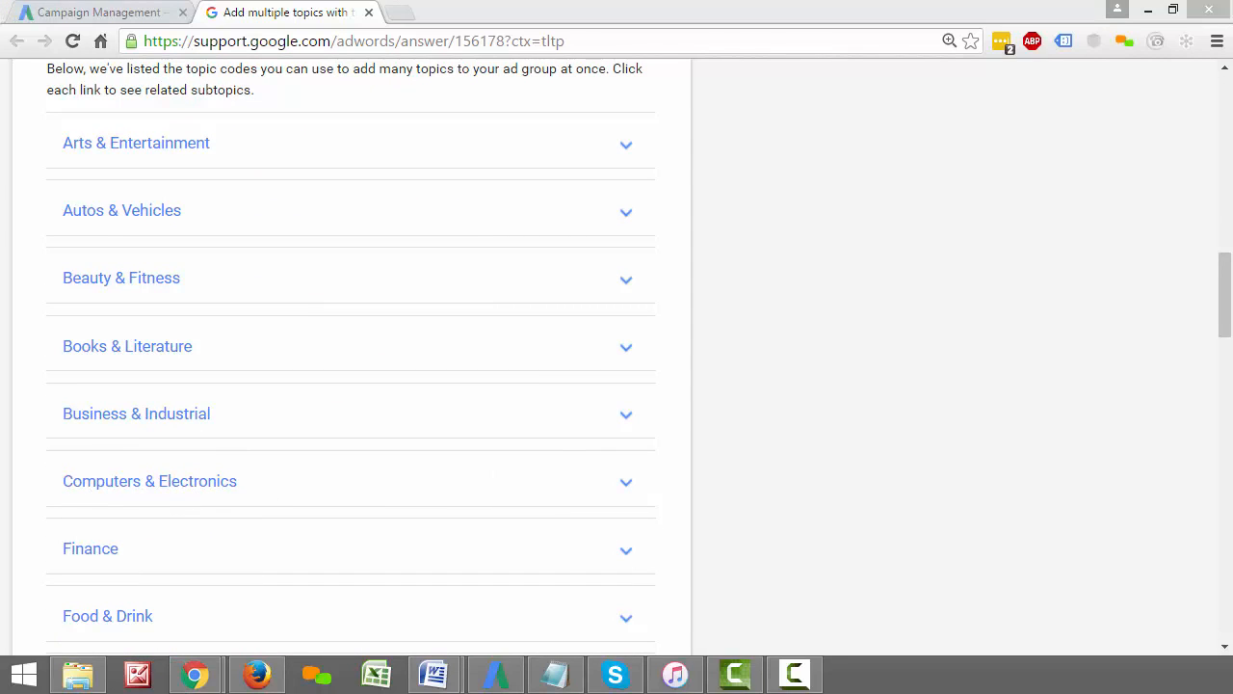
Return to the AdWords campaign page and enter the Computers & Electronics codes for Computer Hardware and Electronics & Electrical, including their subtopics, for adding by code.
key(alt+Tab)
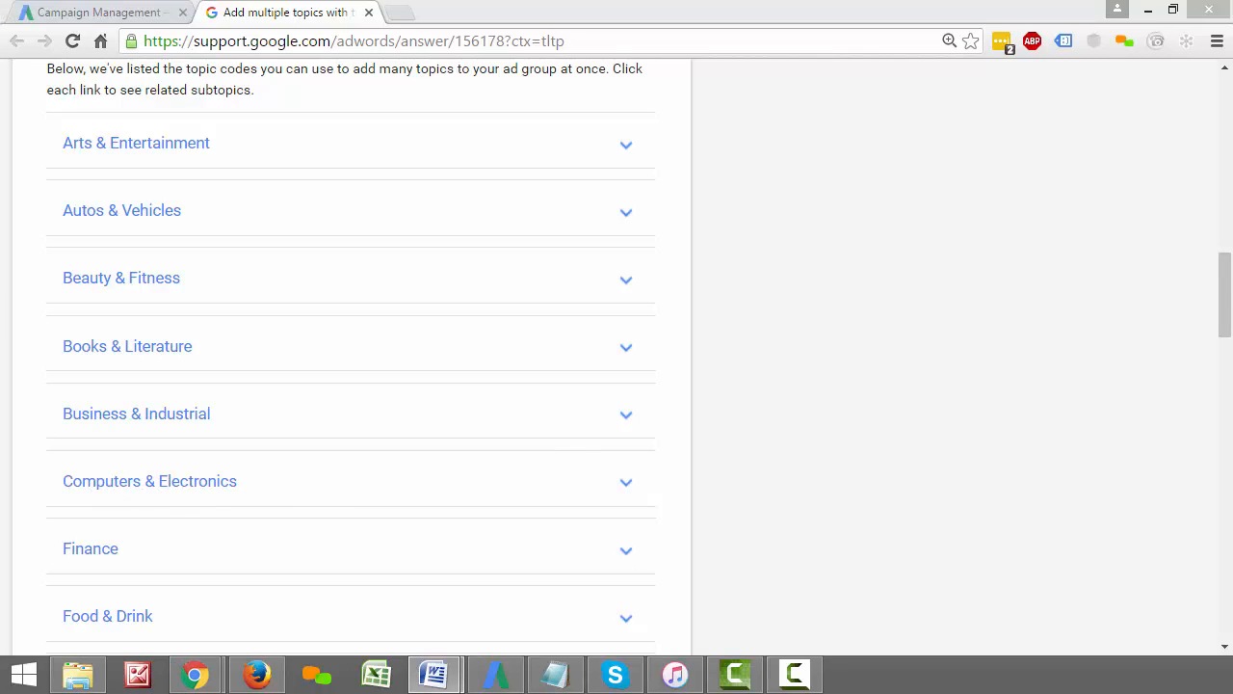
click(540, 13)
scroll(541, 41, up, 1)
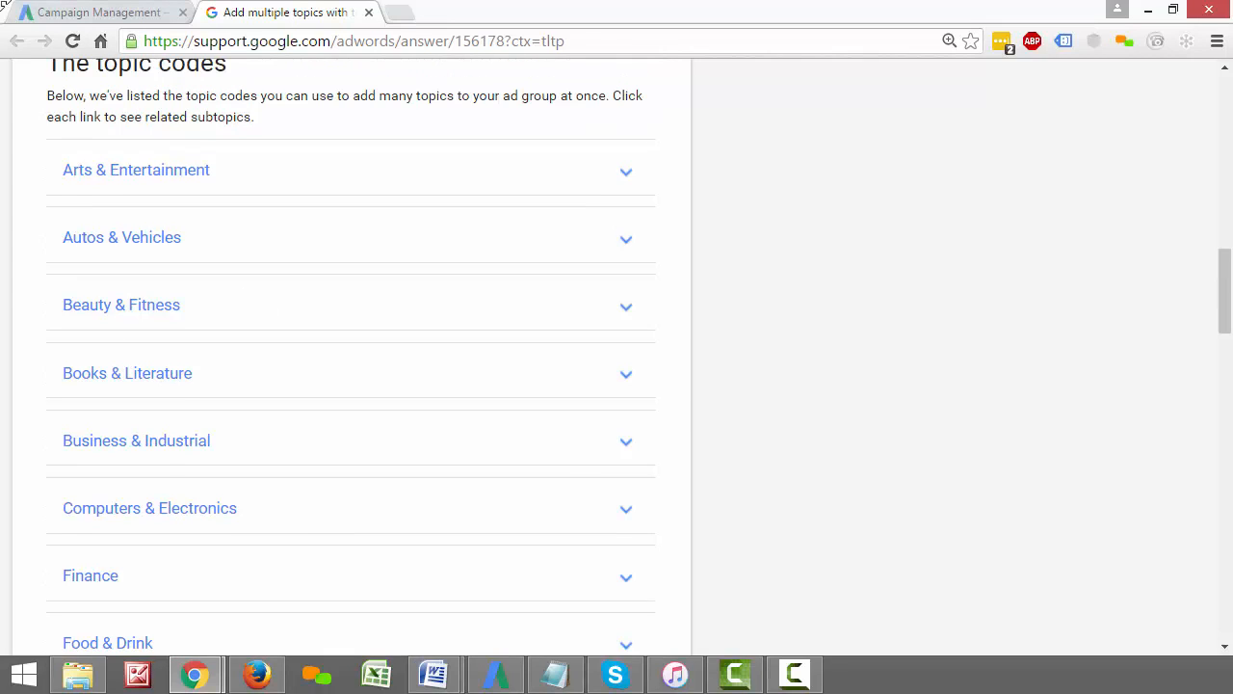
click(170, 10)
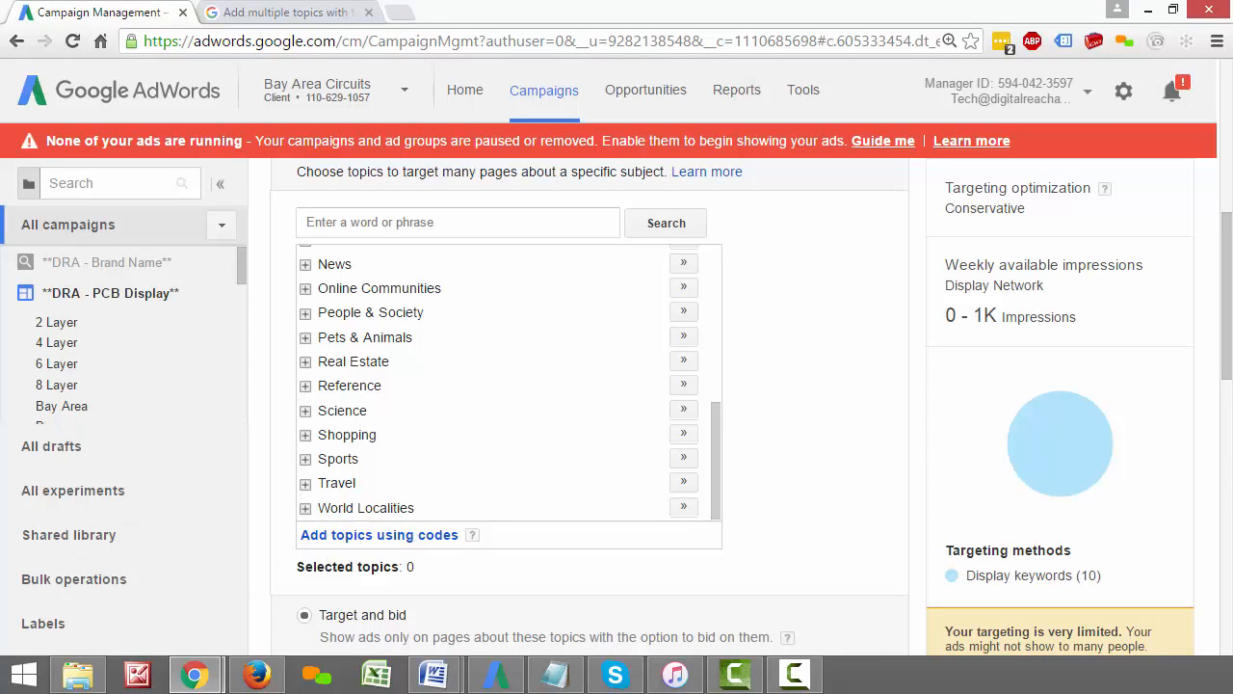
click(370, 536)
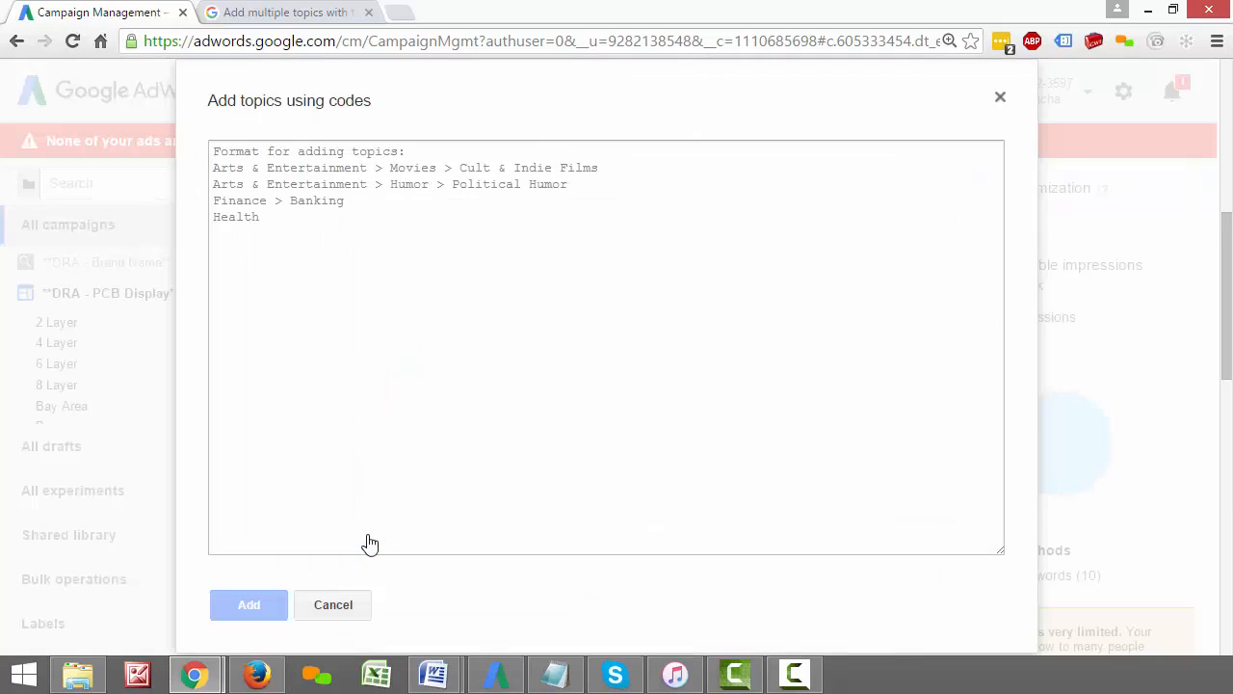
key(alt+Tab)
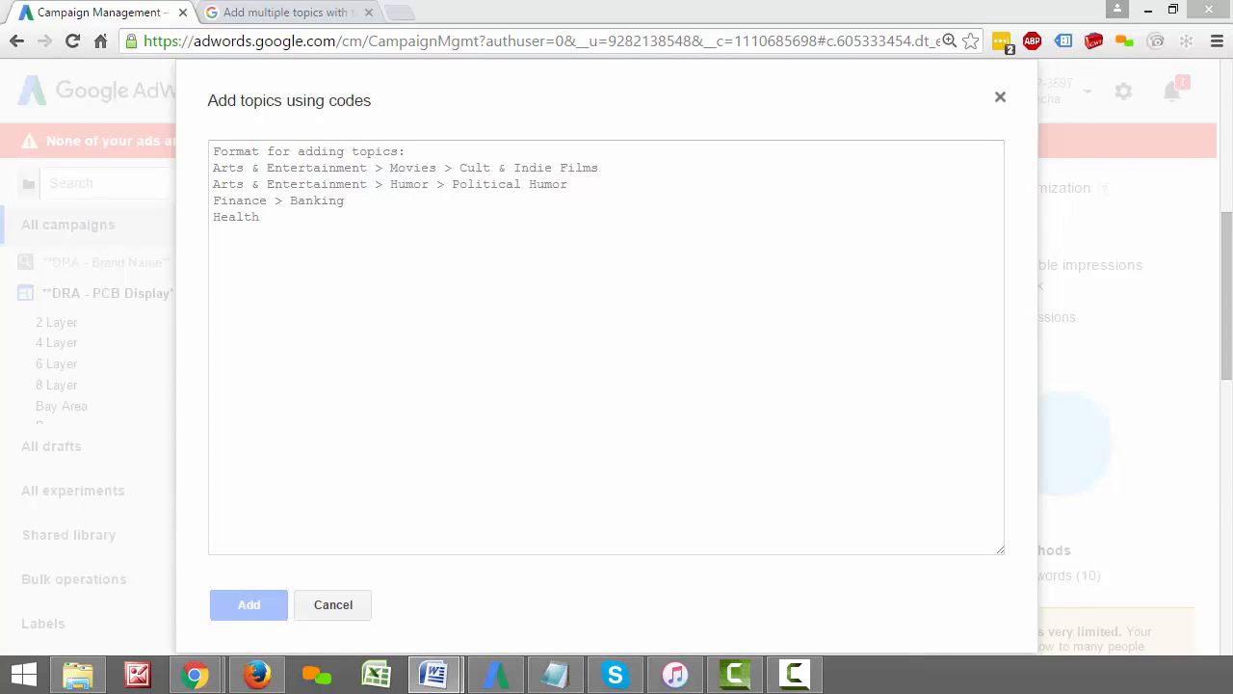
click(393, 258)
text(category::Computers & Electronics>Computer Hardware category::Computers & Electronics>Computer Hardware>Computer Components category::Computers & Electronics>Computer Hardware>Computer Components>Chips & Processors category::Computers & Electronics>Electronics & Electrical>Electronic Components category::Computers & Electronics>Electronics & Electrical category::Computers & Electronics>Electronics & Electrical>Data Sheets & Electronics Reference category::Computers & Electronics>Electronics & Electrical>Electromechanical Devices category::Computers & Electronics>Electronics & Electrical>Optoelectronics & Fiber category::Computers & Electronics>Electronics & Electrical>Power Supplies category::Computers & Electronics>Electronics & Electrical>Test & Measurement)
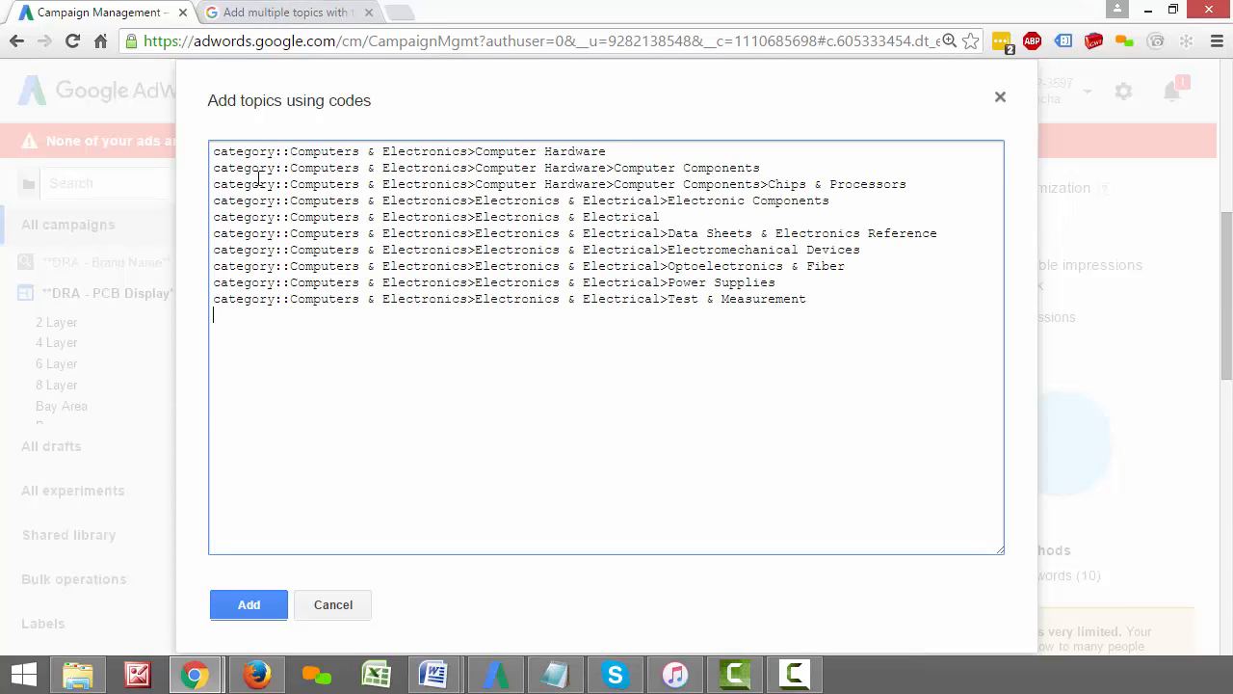
Review the category hierarchy in the entered codes, including Electromechanical Devices, Data Sheets & Electronics Reference, and Test & Measurement.
drag(293, 155, 520, 152)
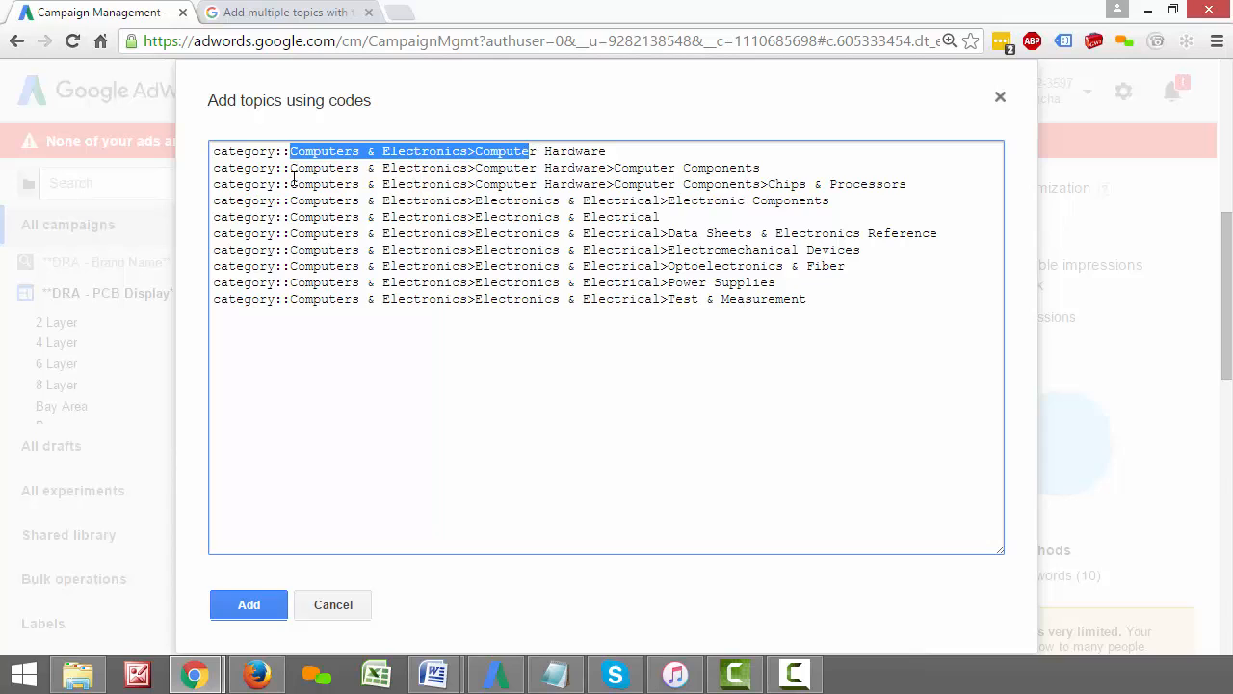
drag(292, 174, 469, 170)
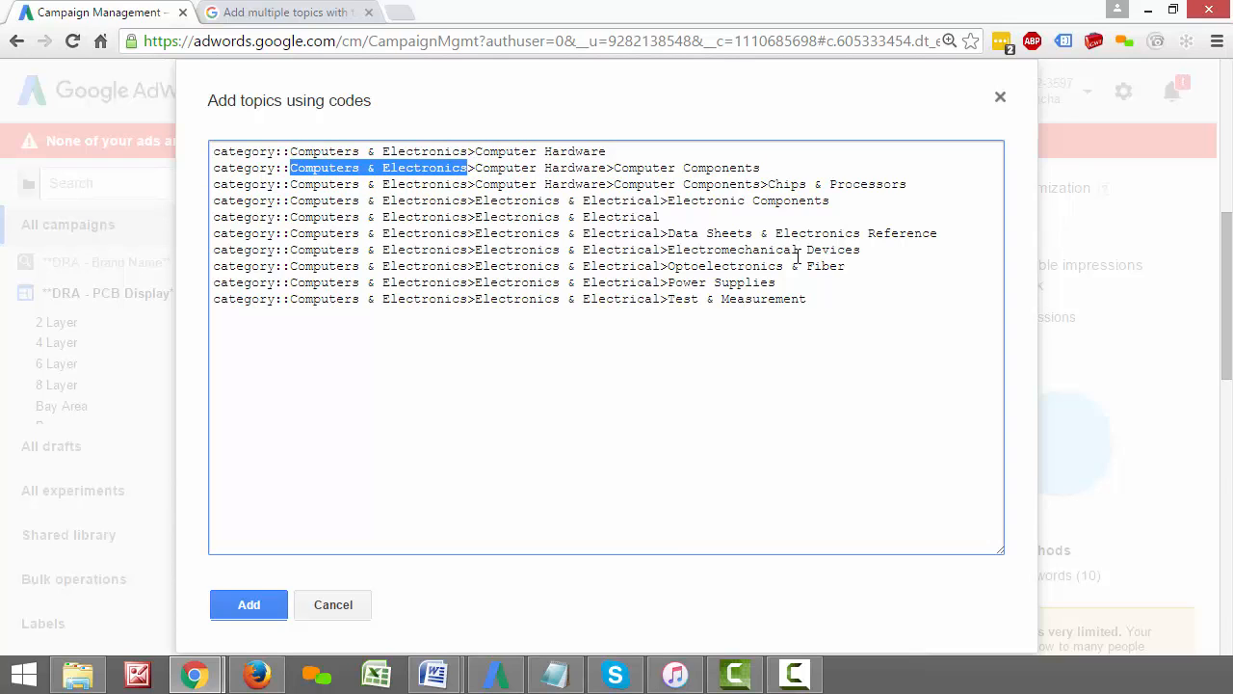
drag(952, 243, 744, 251)
drag(498, 250, 493, 251)
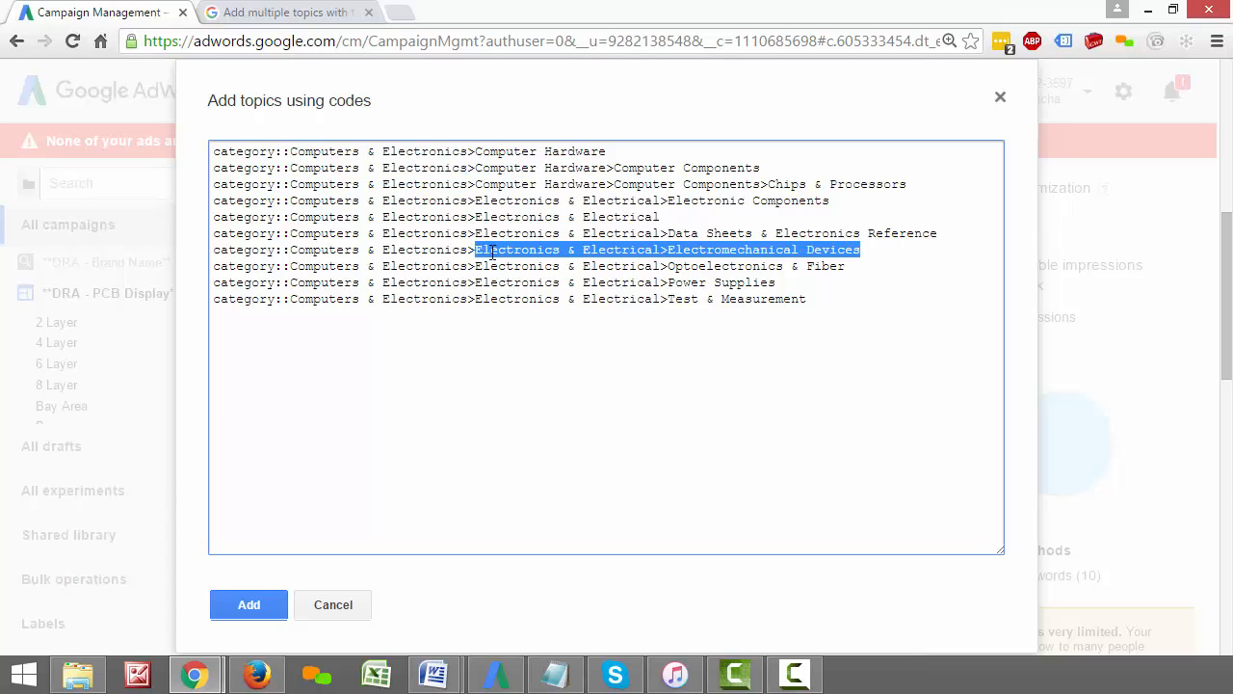
drag(944, 238, 476, 234)
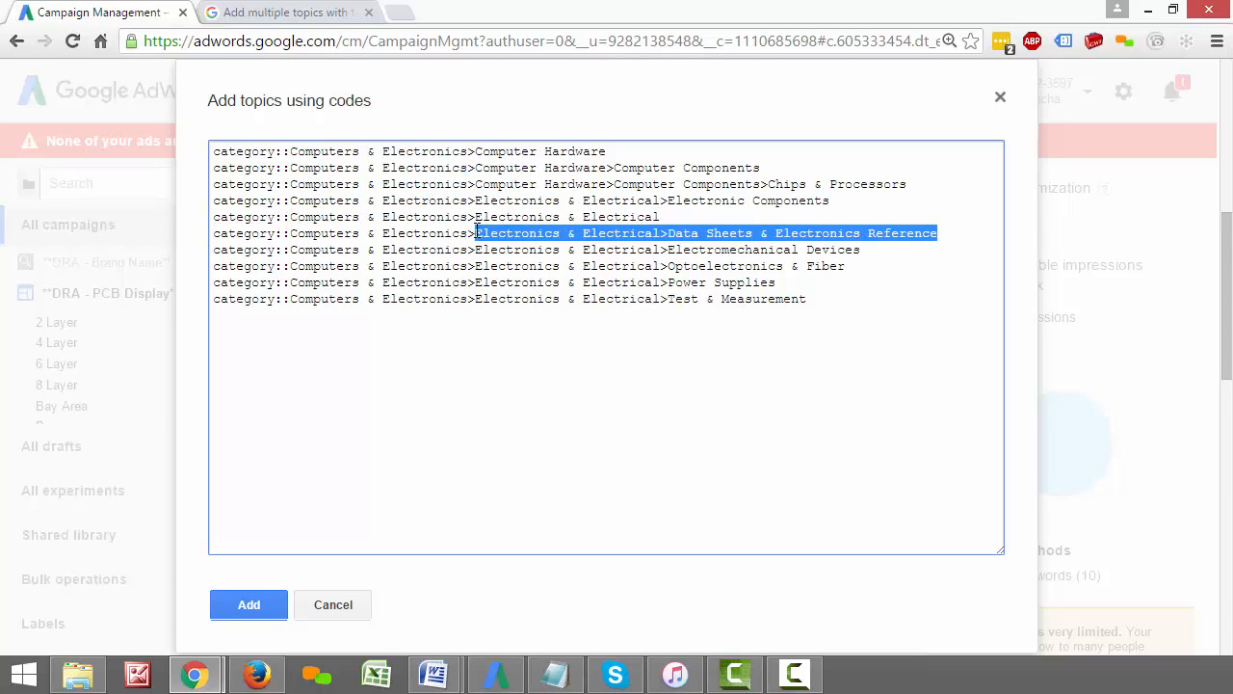
drag(844, 291, 723, 312)
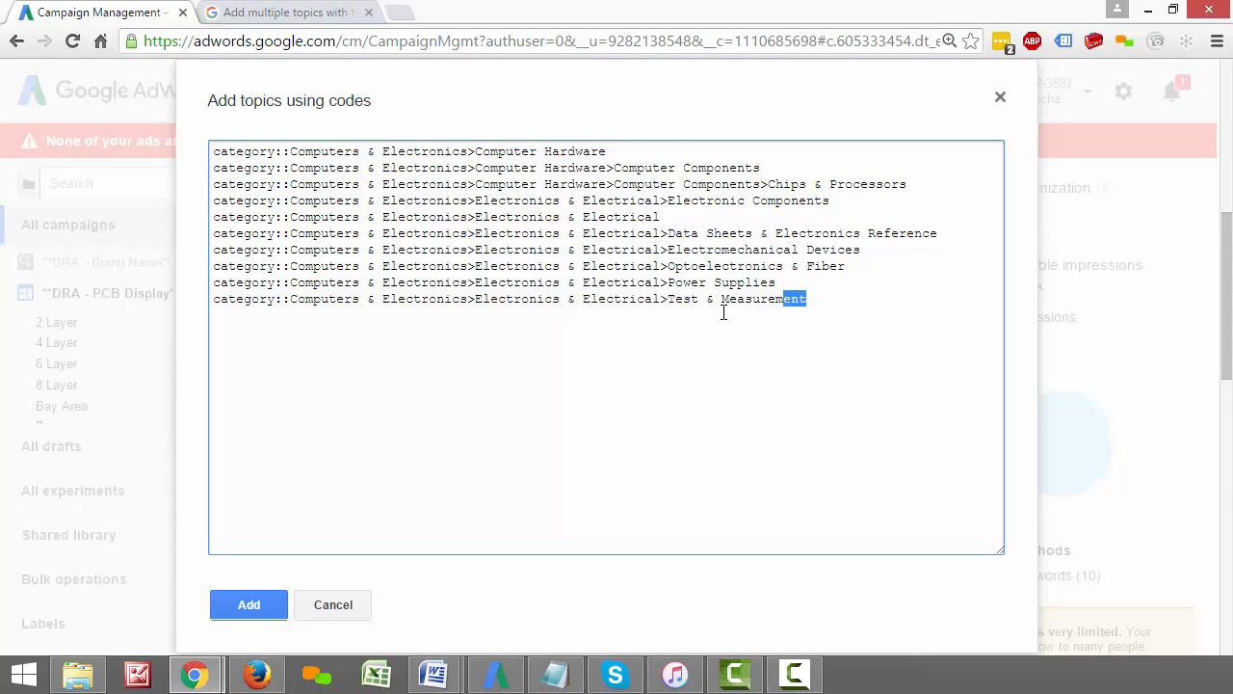
click(725, 312)
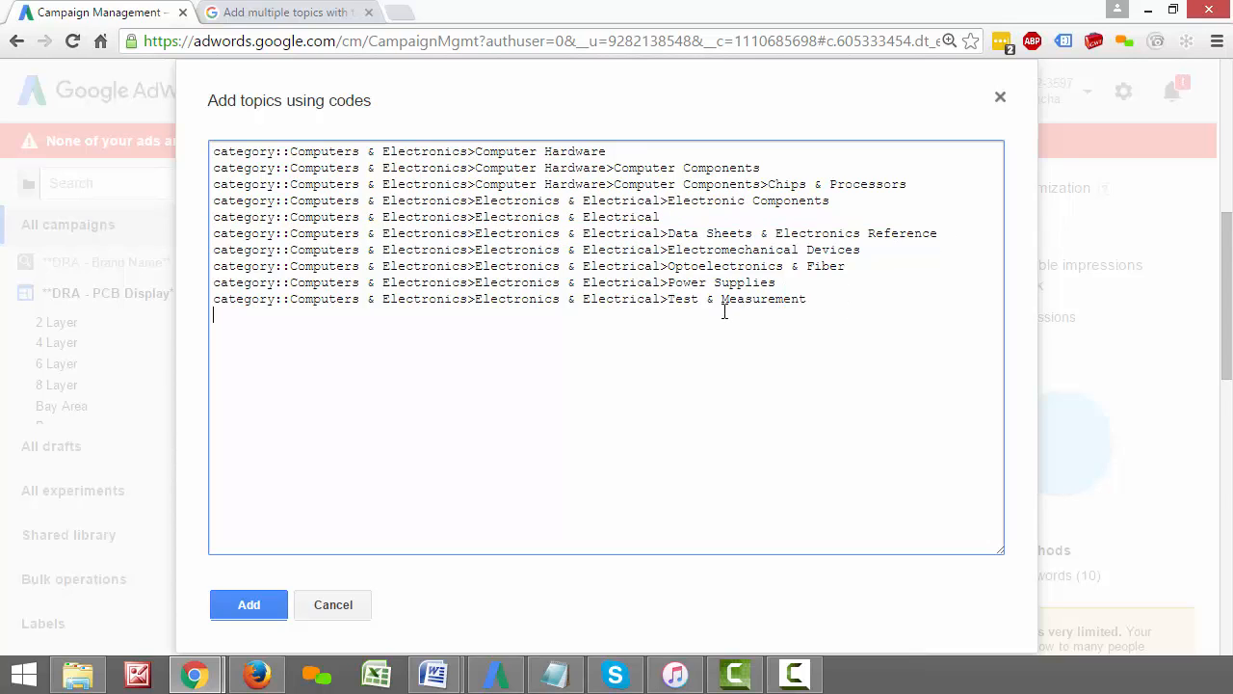
Add the entered topic codes to the ad group's targeting and review the selected topics.
click(241, 606)
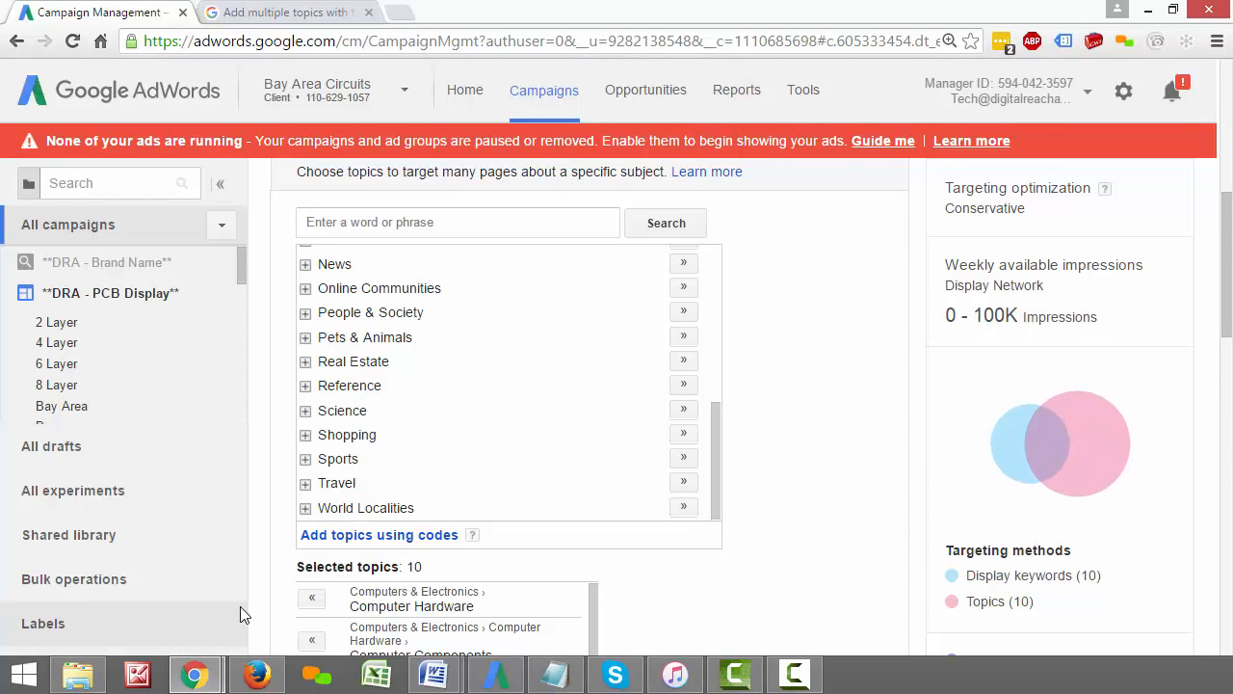
scroll(350, 570, down, 10)
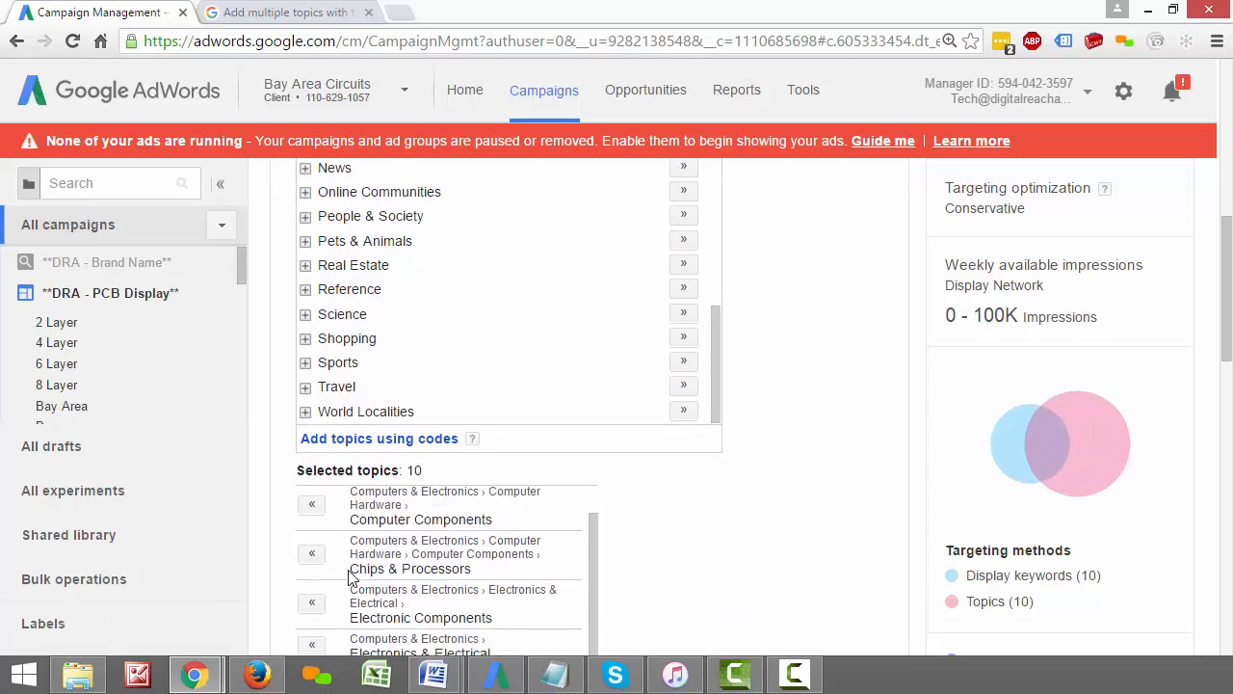
scroll(424, 481, down, 1)
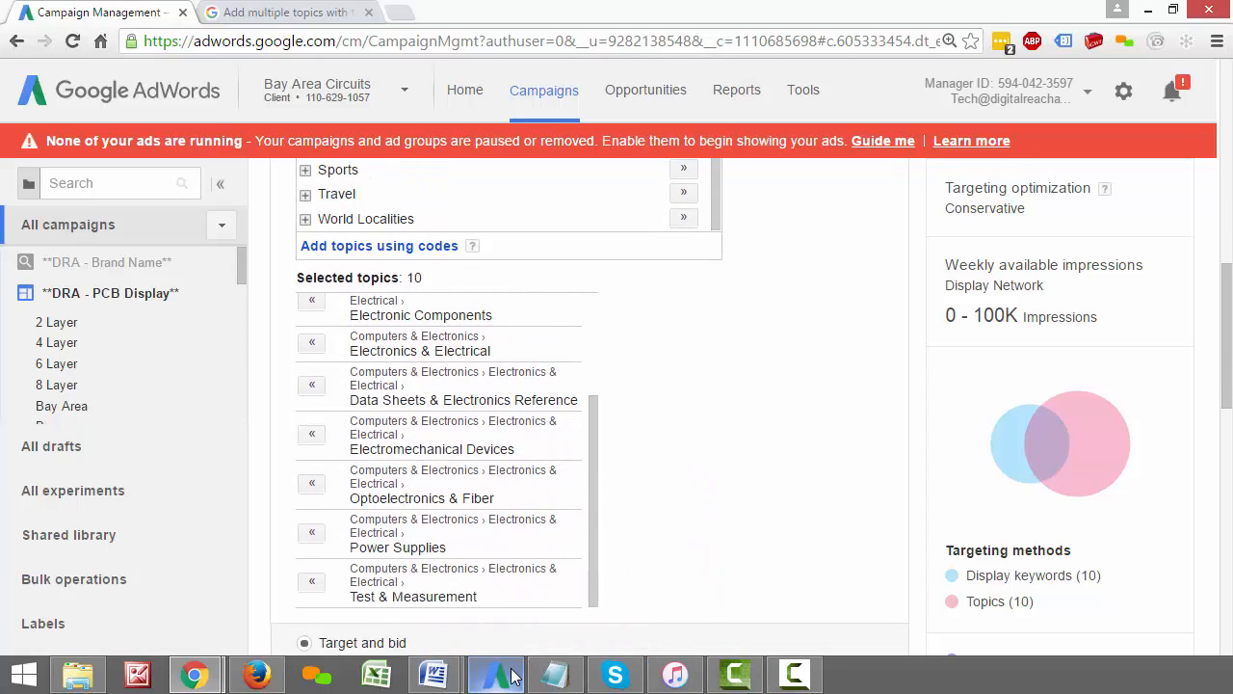
Switch to AdWords Editor and download the account's recent changes.
mouse_move(512, 679)
click(495, 511)
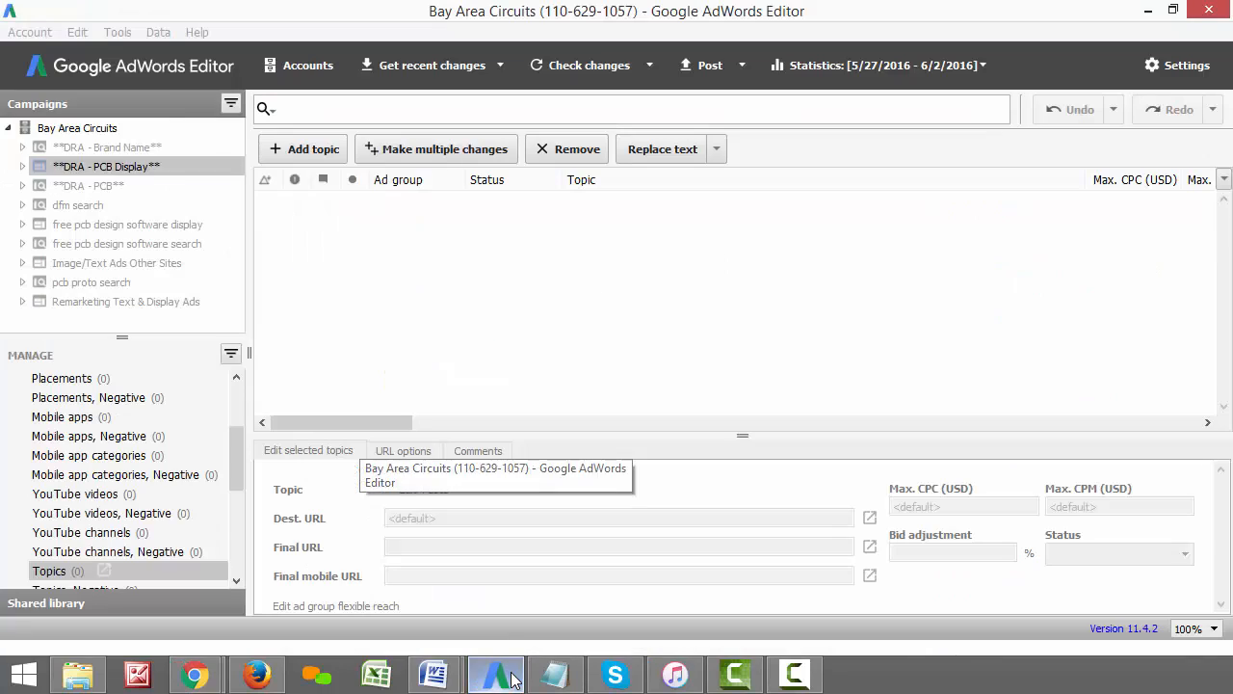
click(385, 64)
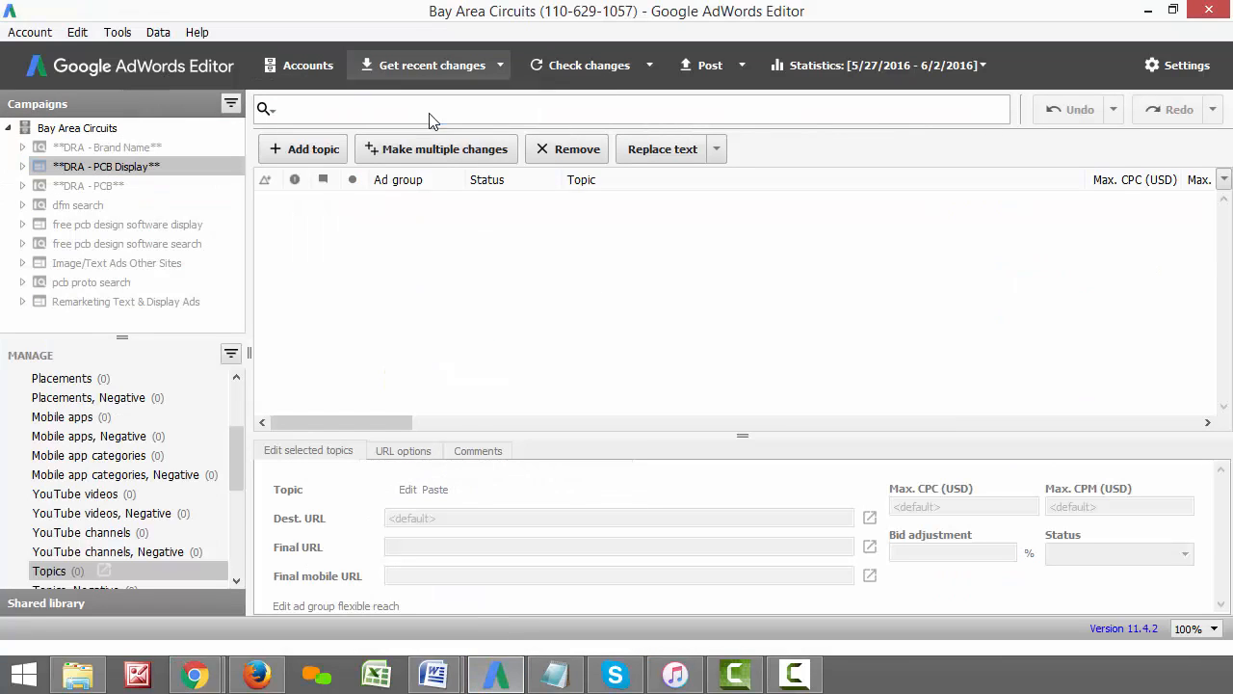
click(692, 390)
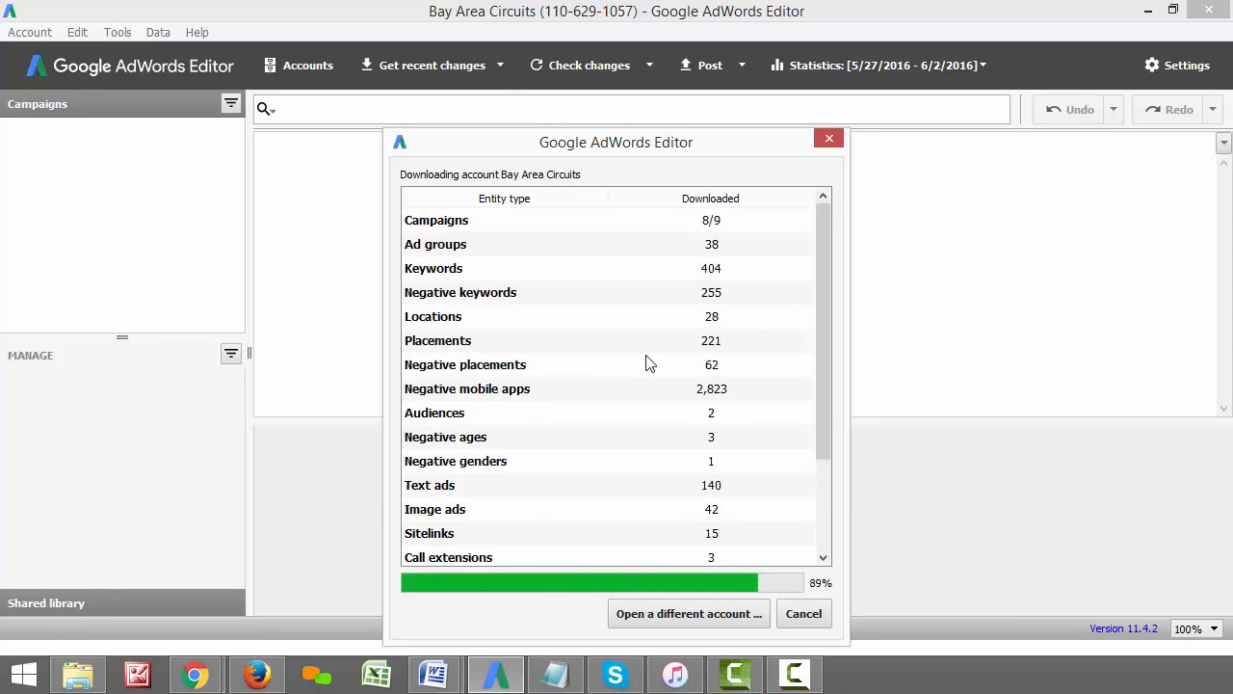
Check the topics of the 2 Layer ad group in the **DRA - PCB Display** campaign.
click(106, 168)
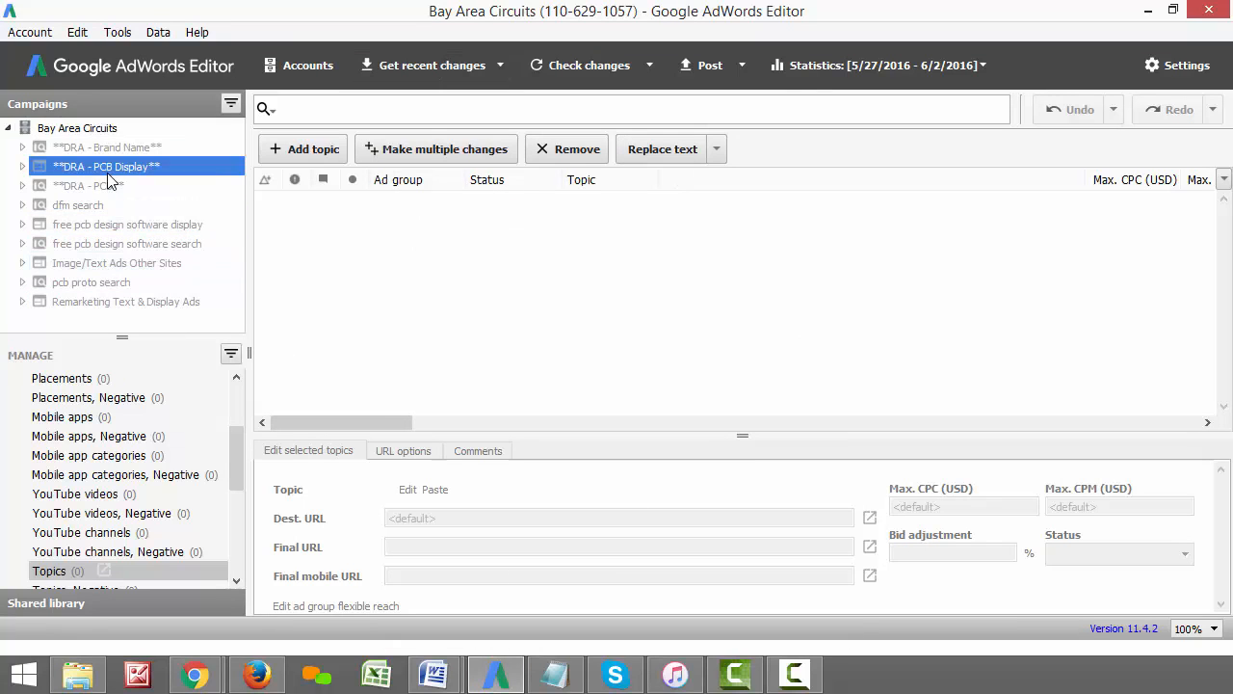
click(21, 168)
click(94, 188)
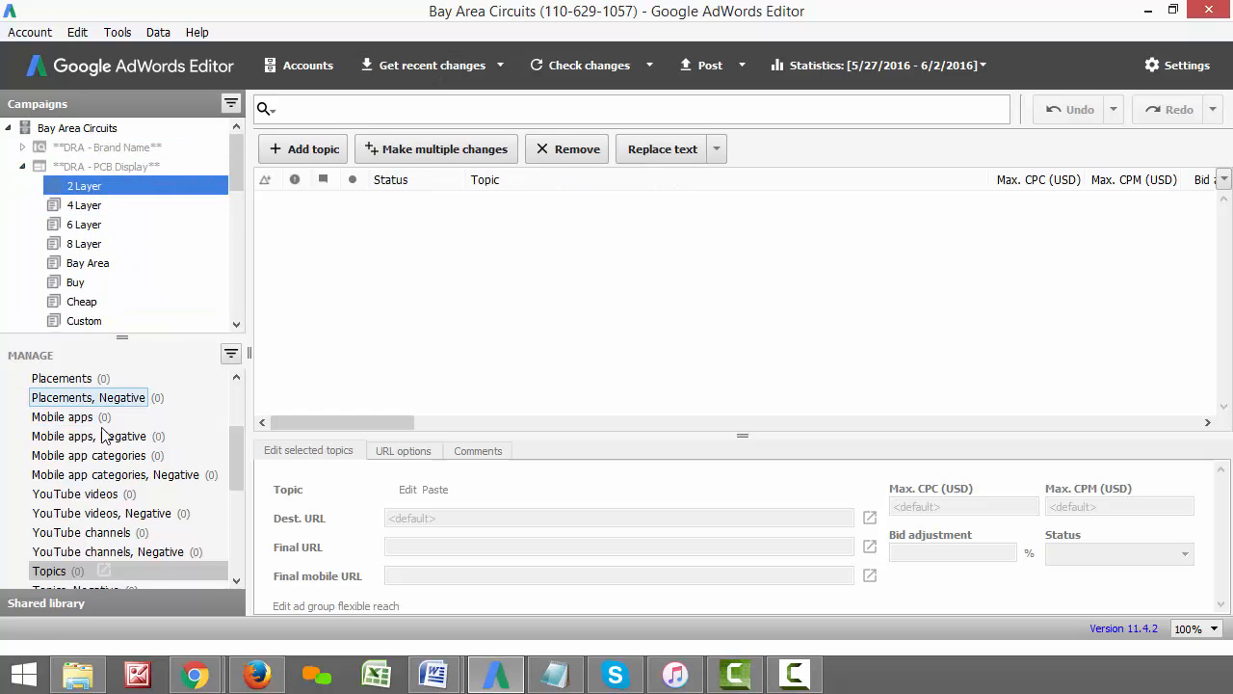
scroll(154, 453, down, 1)
Switch back to AdWords in Chrome and save the 2 Layer ad group's topic targeting.
mouse_move(210, 675)
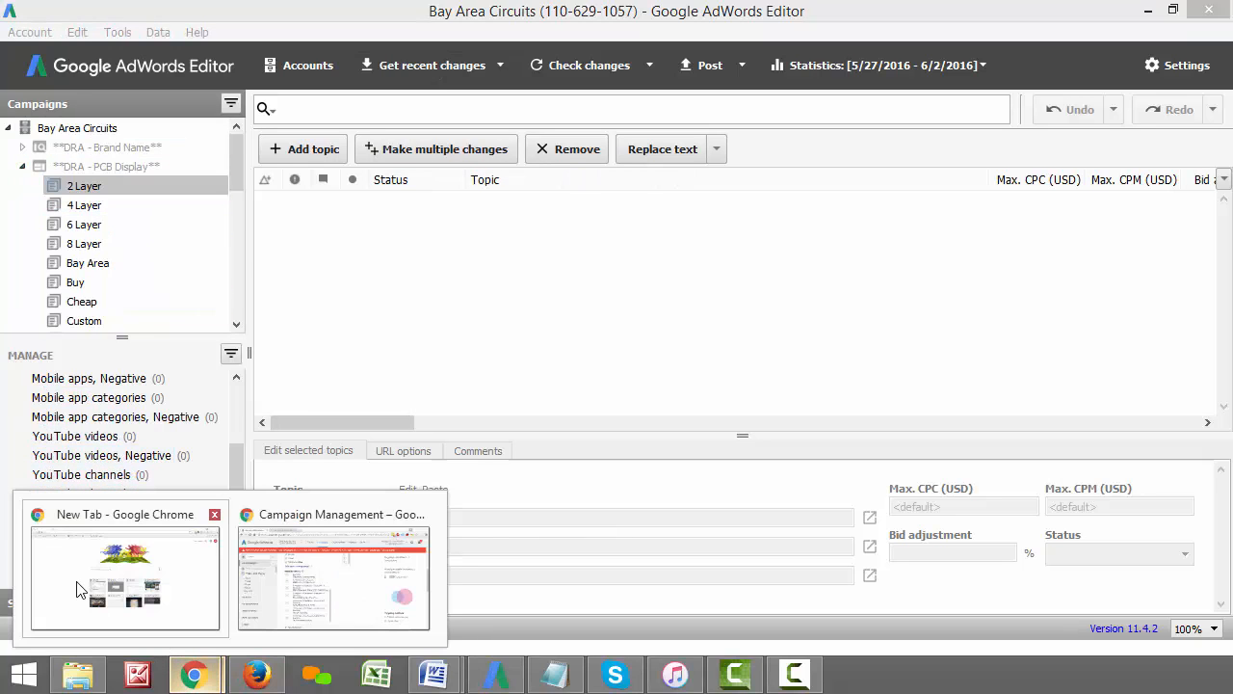
click(332, 574)
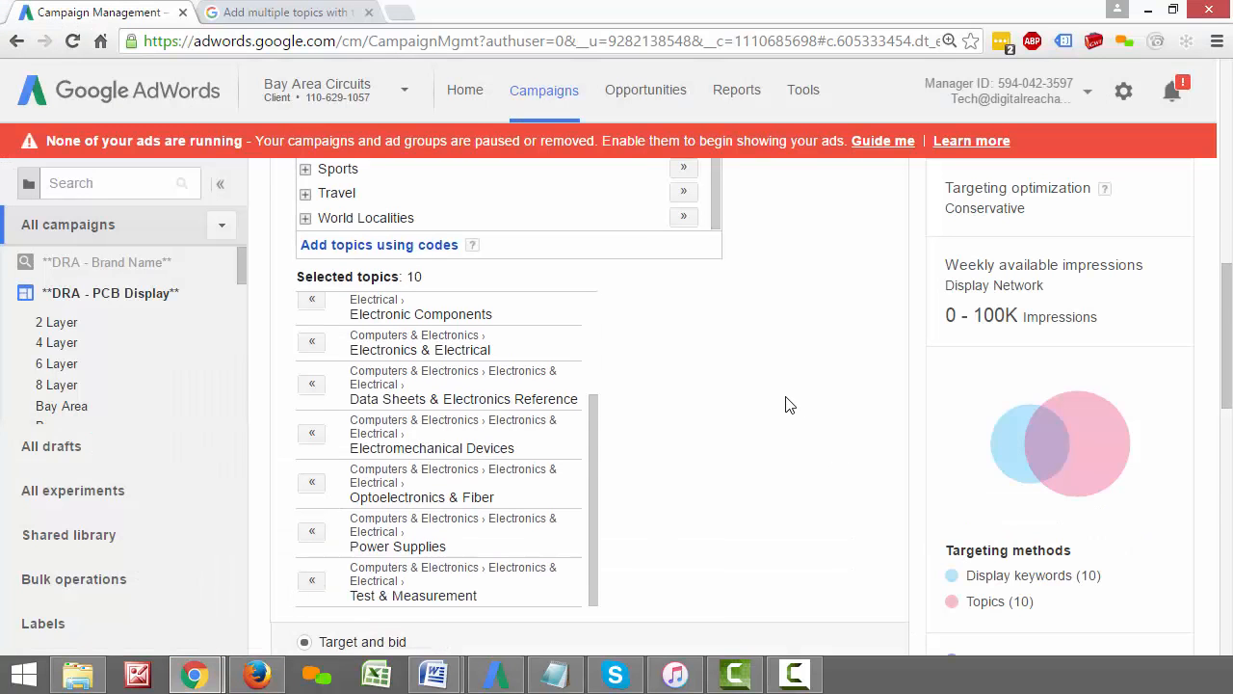
scroll(784, 405, down, 10)
click(290, 508)
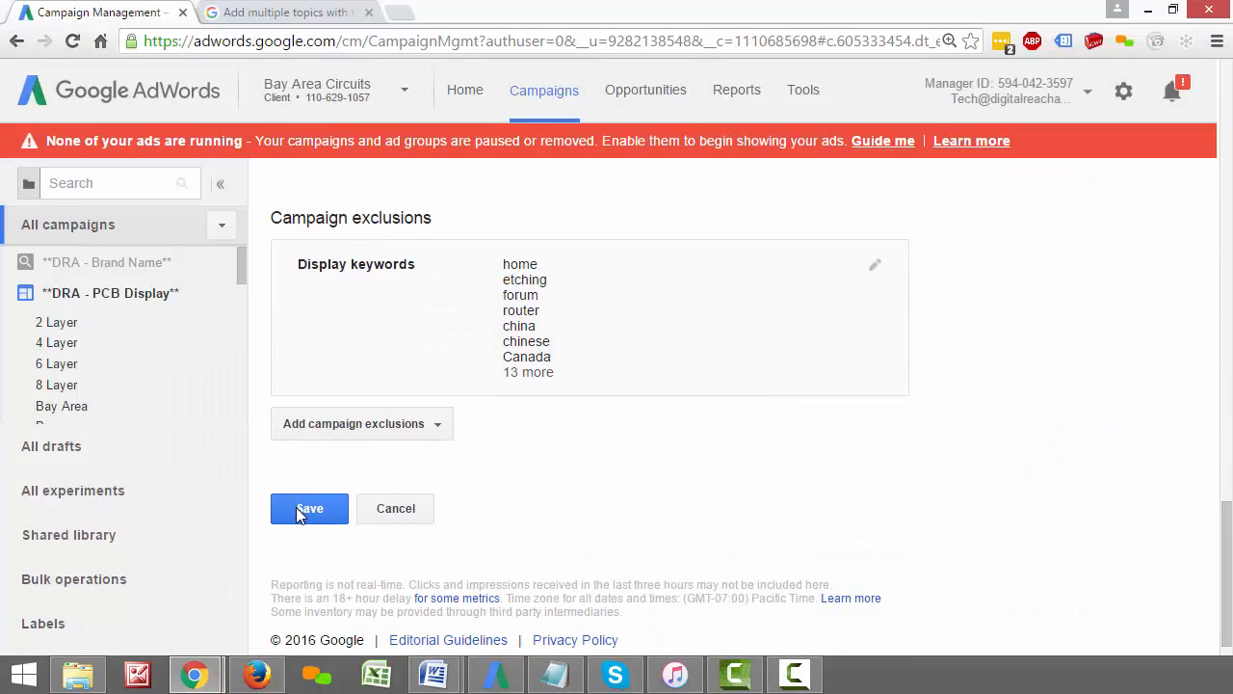
Switch to AdWords Editor and download the recent changes for all campaigns.
click(503, 679)
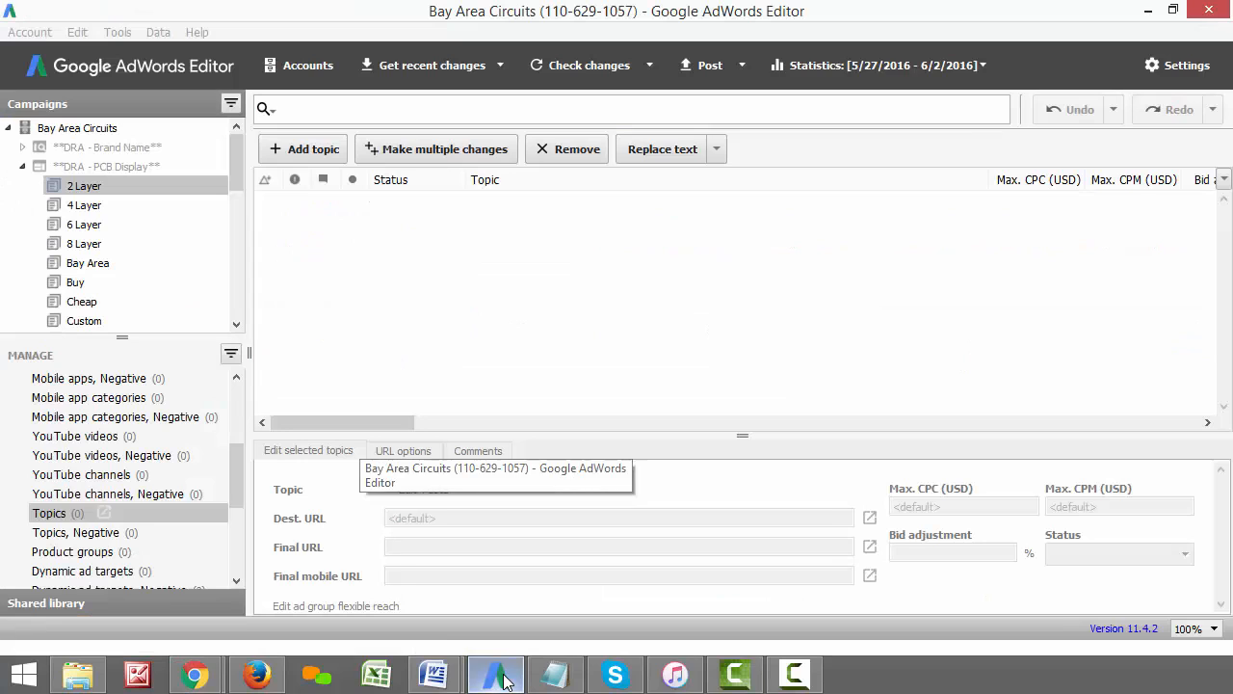
click(424, 65)
click(445, 115)
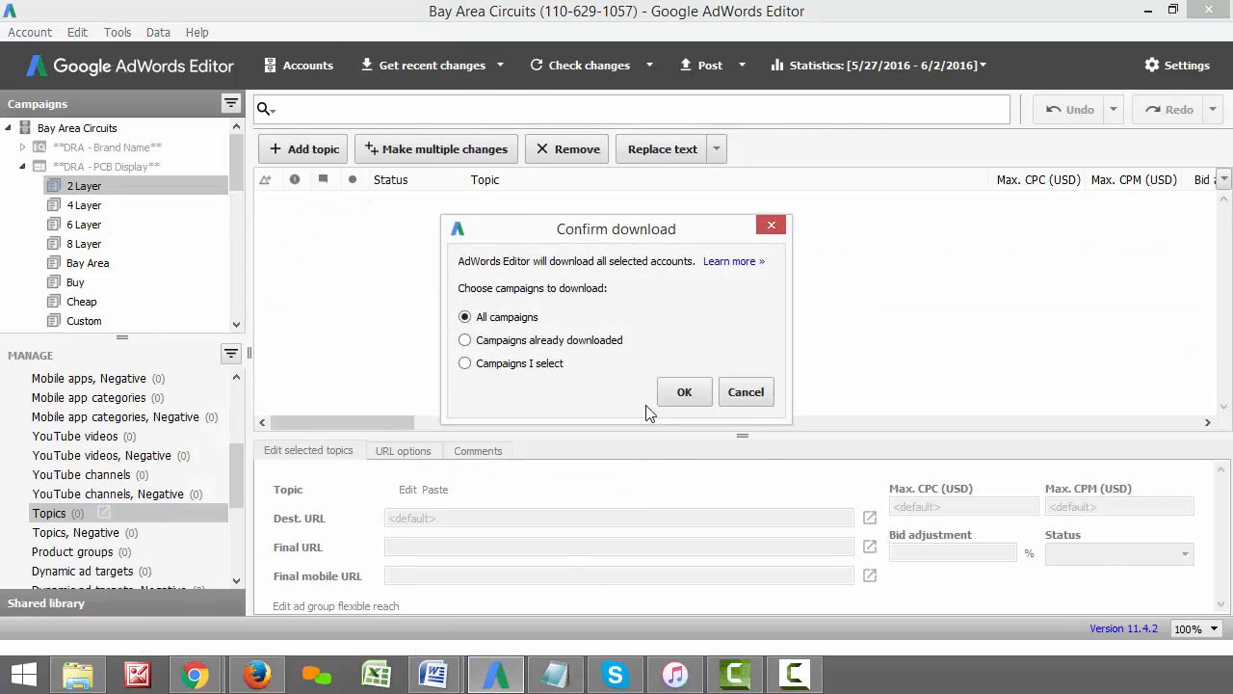
click(683, 390)
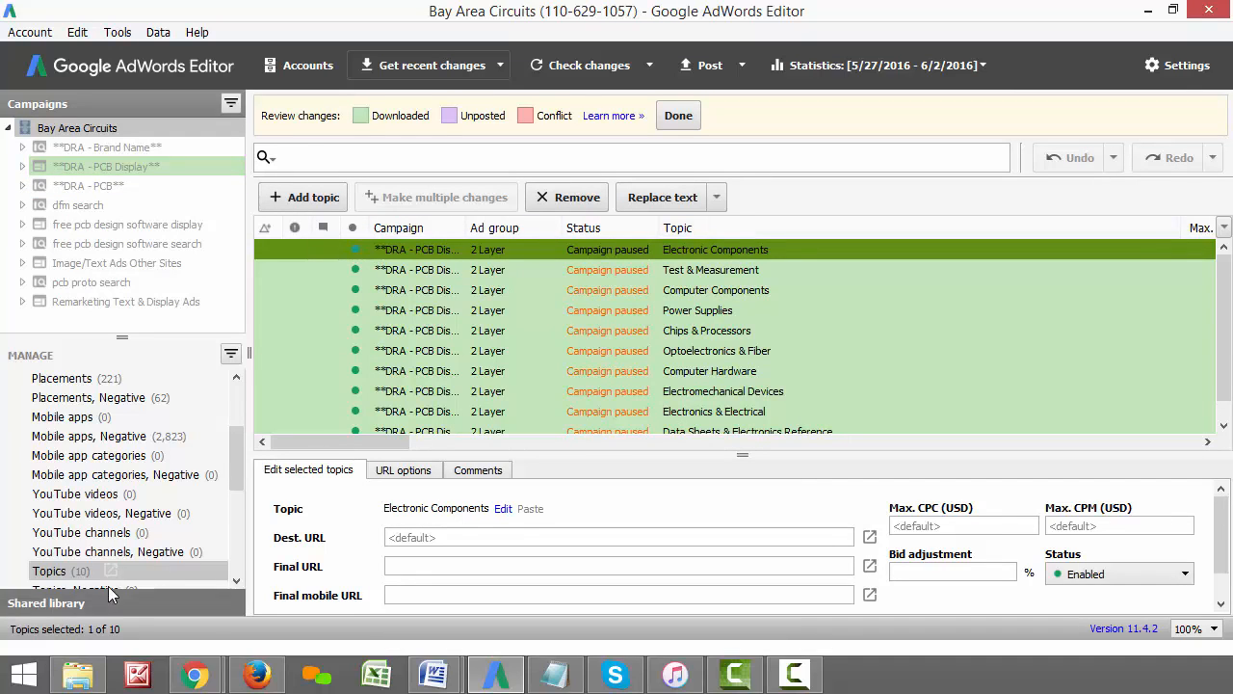
Review the downloaded topics of the 2 Layer ad group in **DRA - PCB Display** and finish the change review.
click(74, 574)
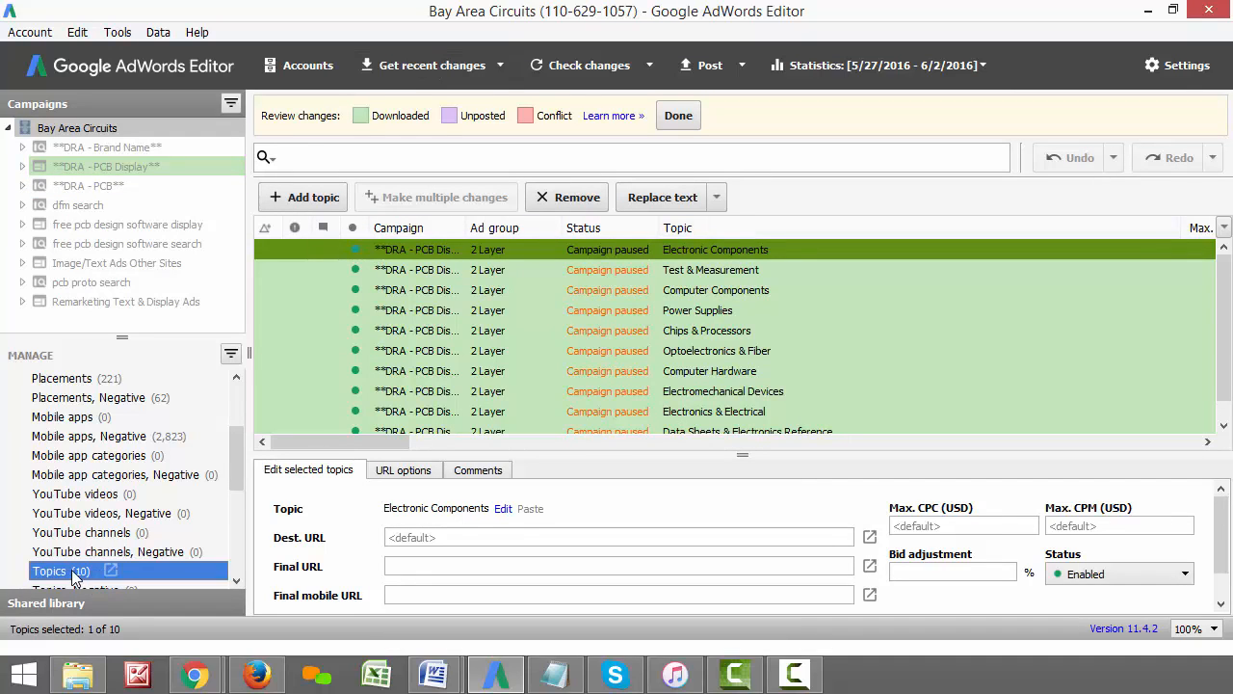
click(22, 166)
click(77, 186)
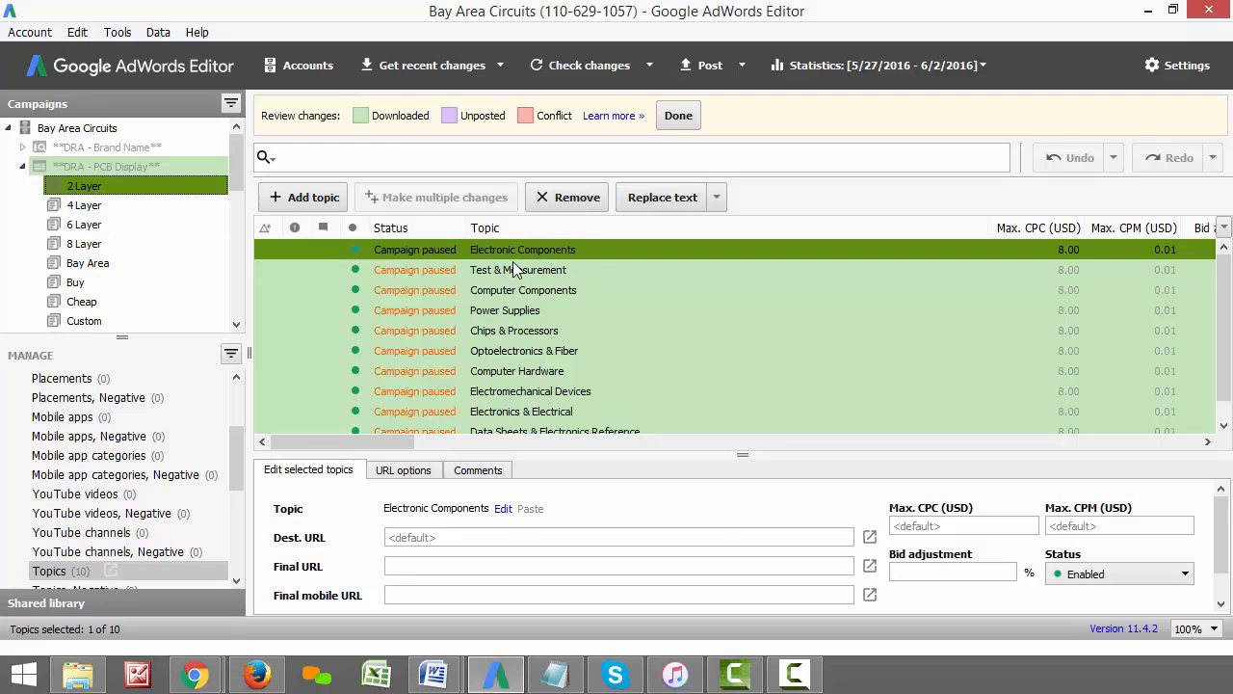
click(554, 275)
click(544, 291)
click(551, 313)
click(555, 333)
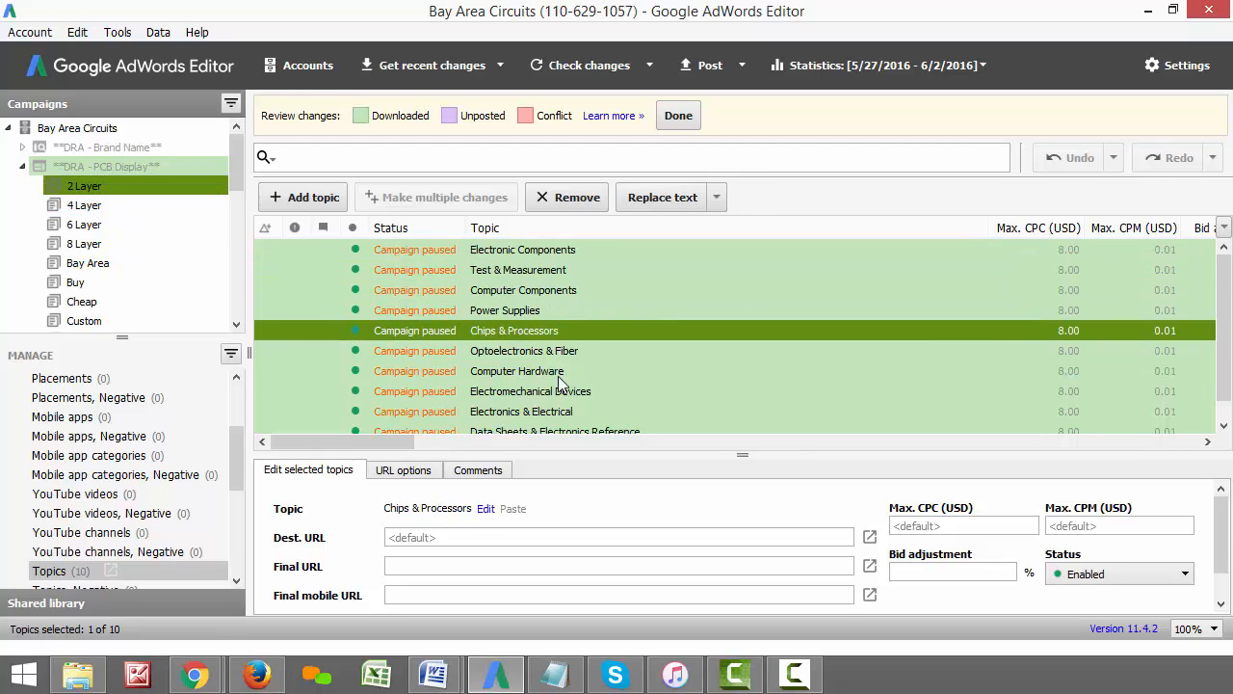
click(559, 373)
scroll(559, 405, down, 1)
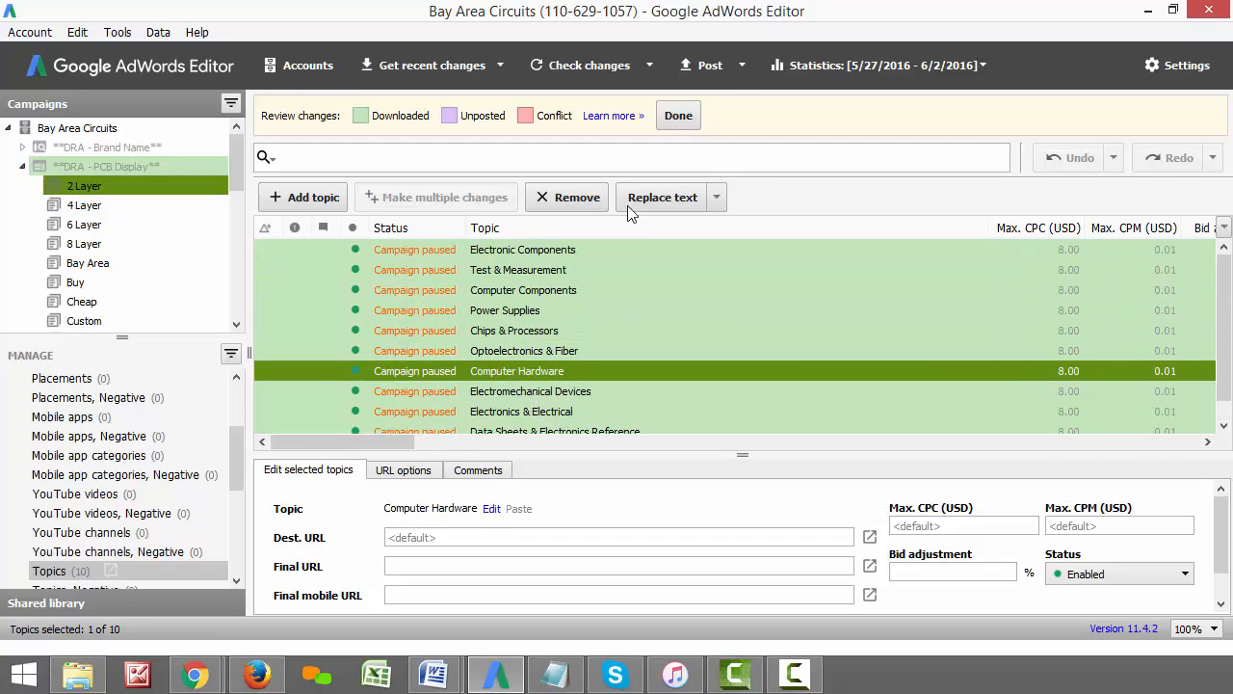
click(678, 116)
Copy all topics of the 2 Layer ad group.
click(464, 264)
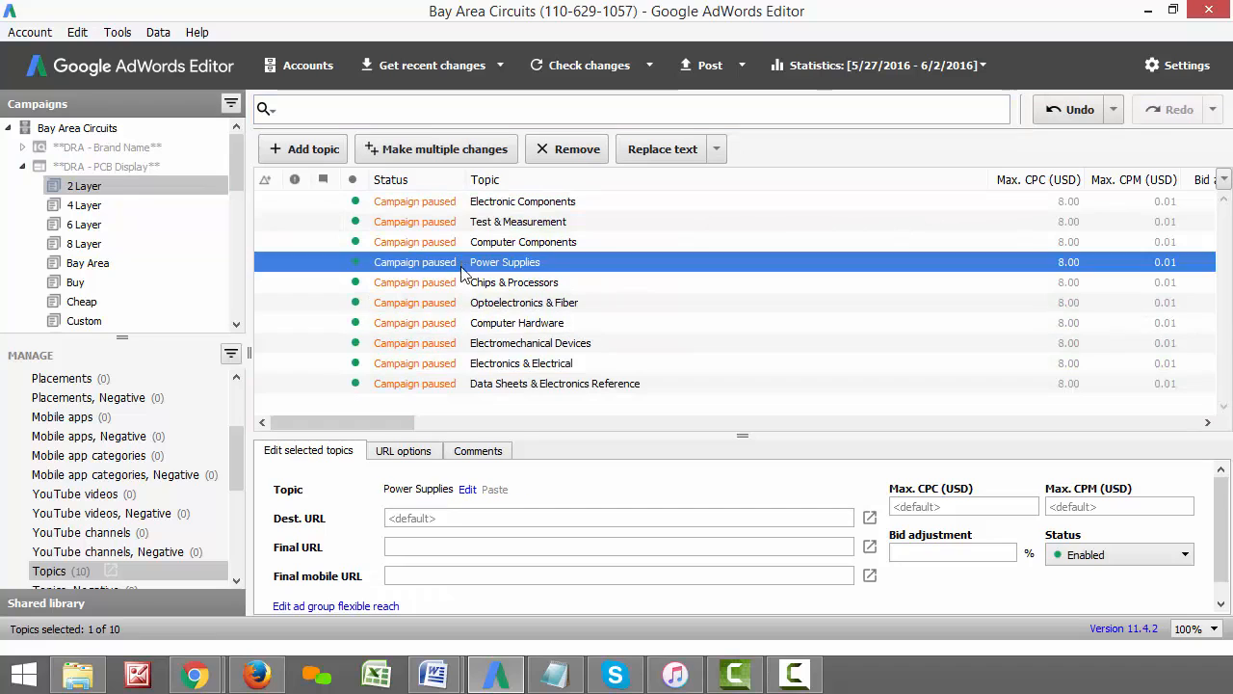
click(493, 327)
key(ctrl+a)
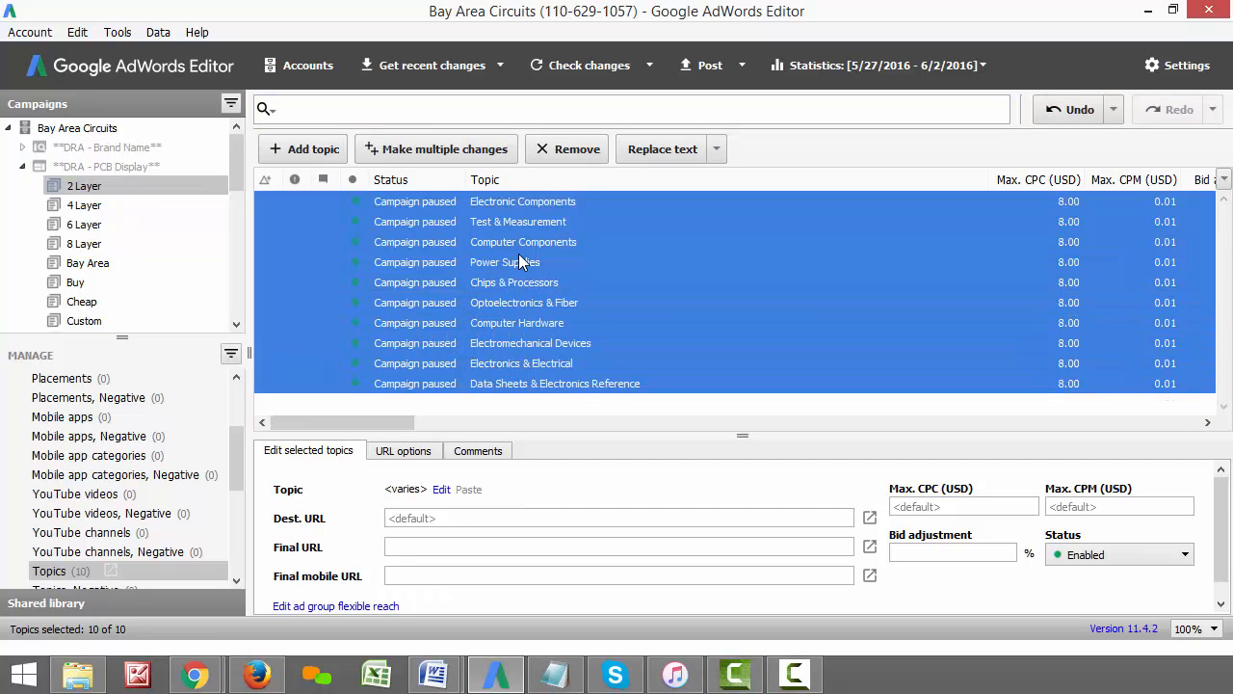
Paste the copied topics into all other ad groups of the **DRA - PCB Display** campaign, from 4 Layer through Vendor.
click(104, 210)
click(94, 189)
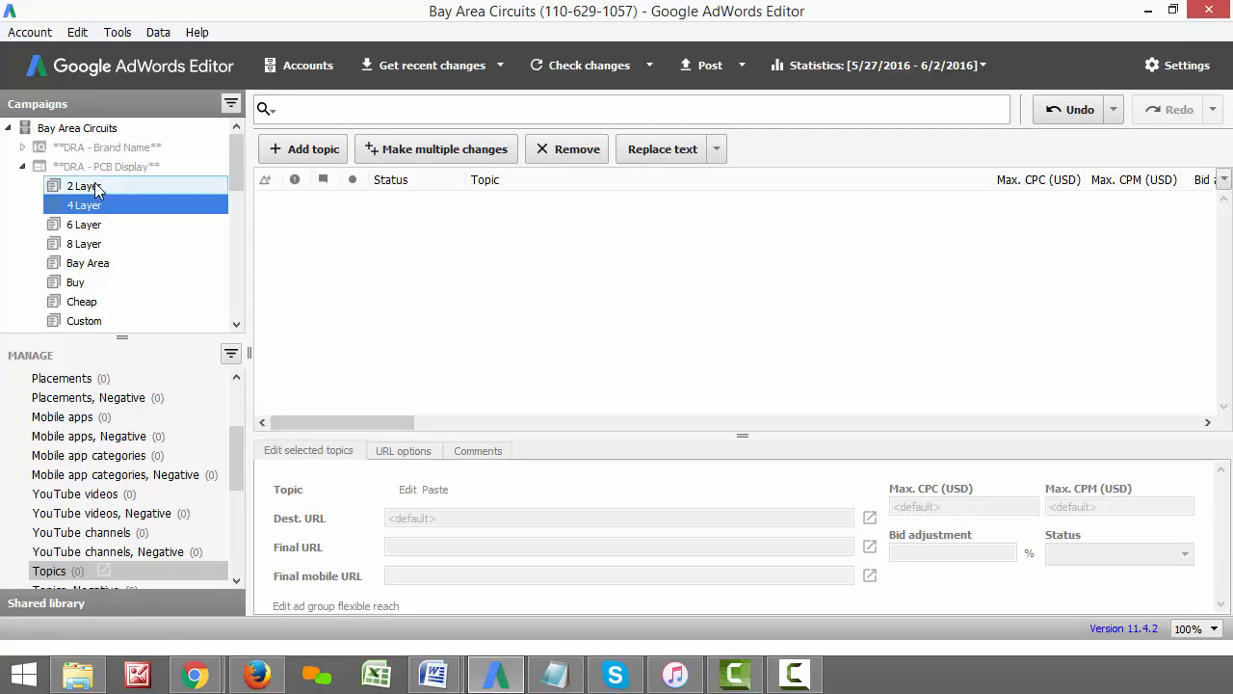
click(97, 204)
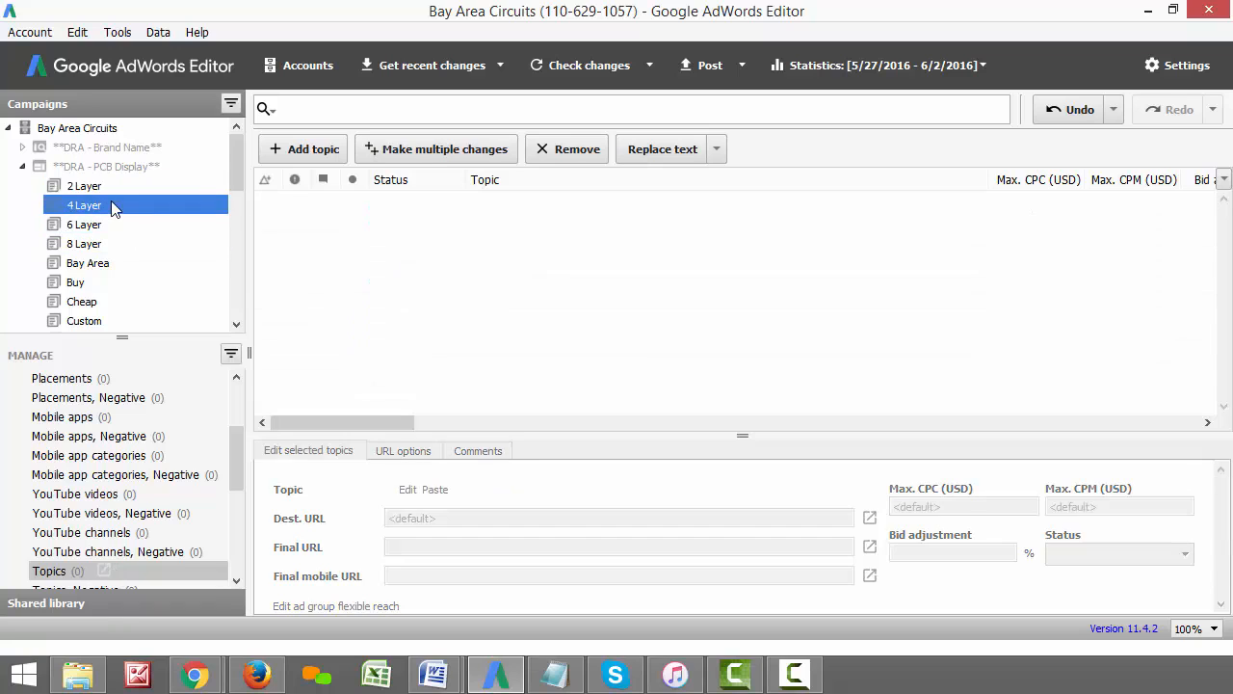
scroll(111, 221, down, 7)
shift+click(104, 244)
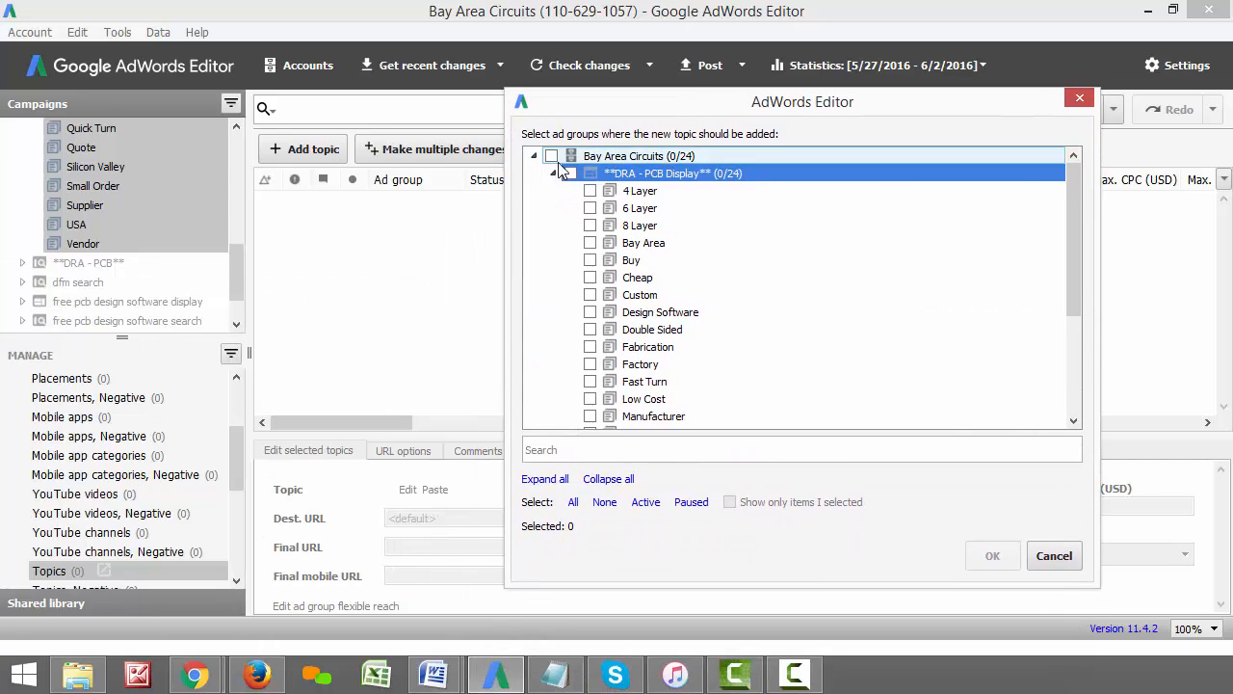
click(571, 173)
scroll(771, 399, down, 3)
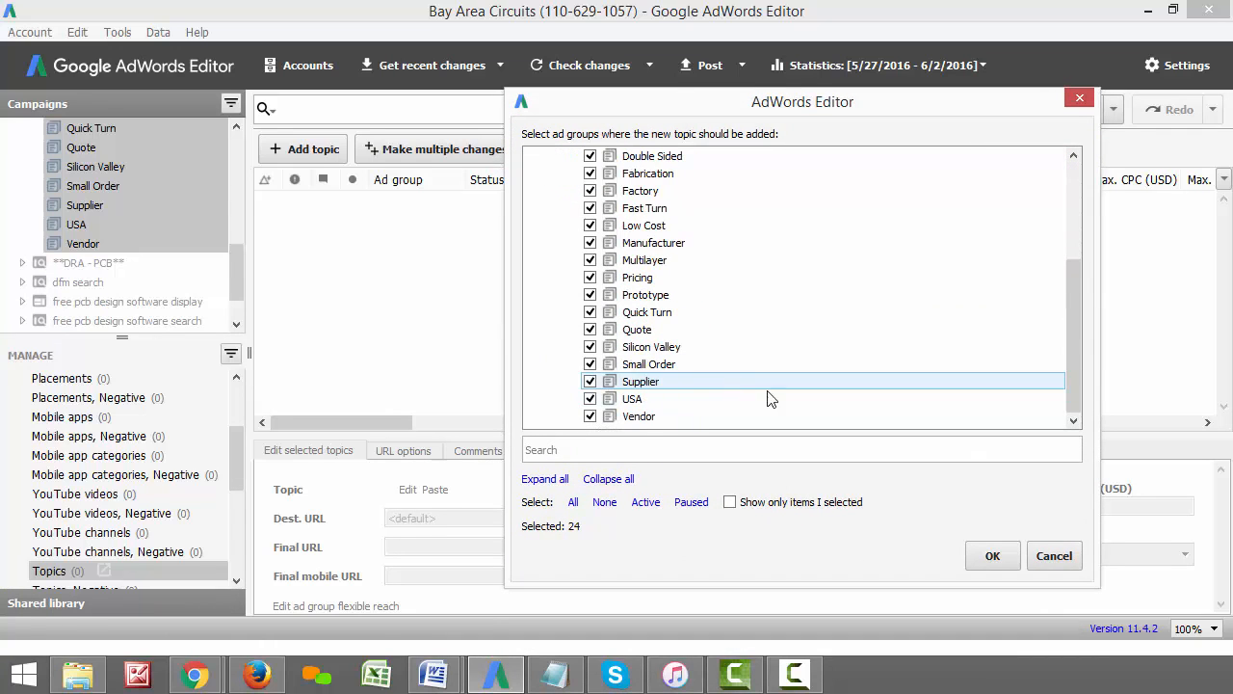
click(992, 556)
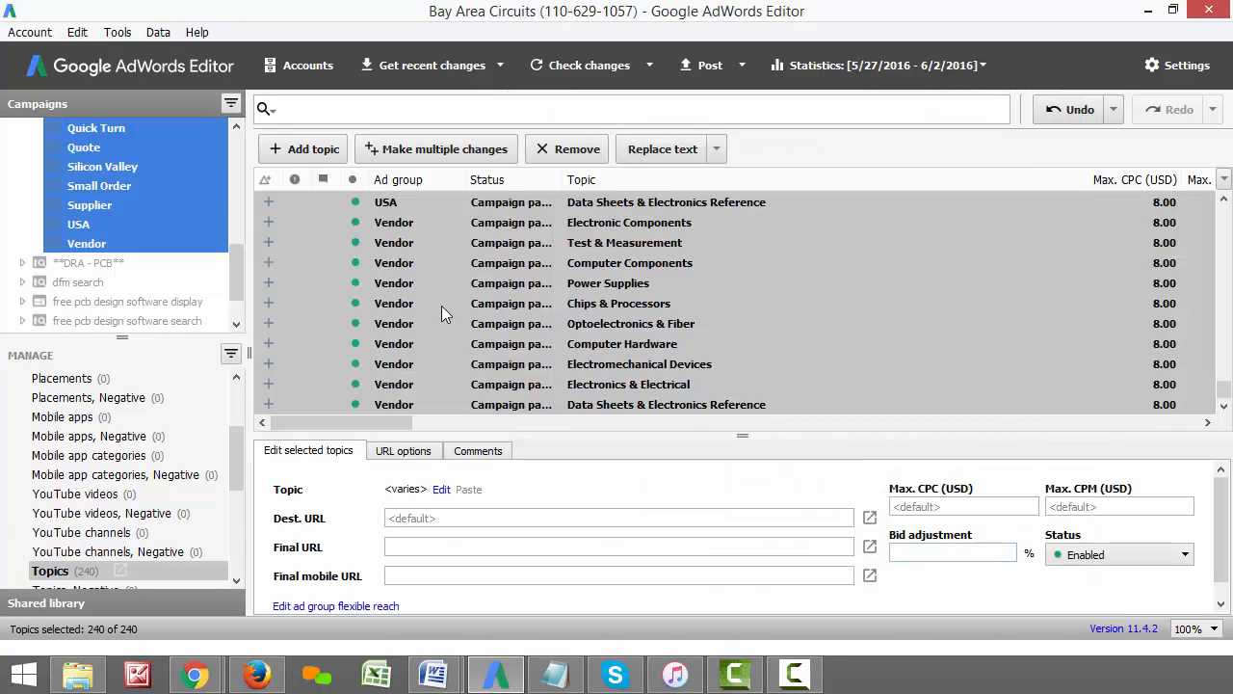
Post the new topics of the **DRA - PCB Display** campaign to AdWords and close the posting report.
scroll(38, 223, up, 8)
click(107, 168)
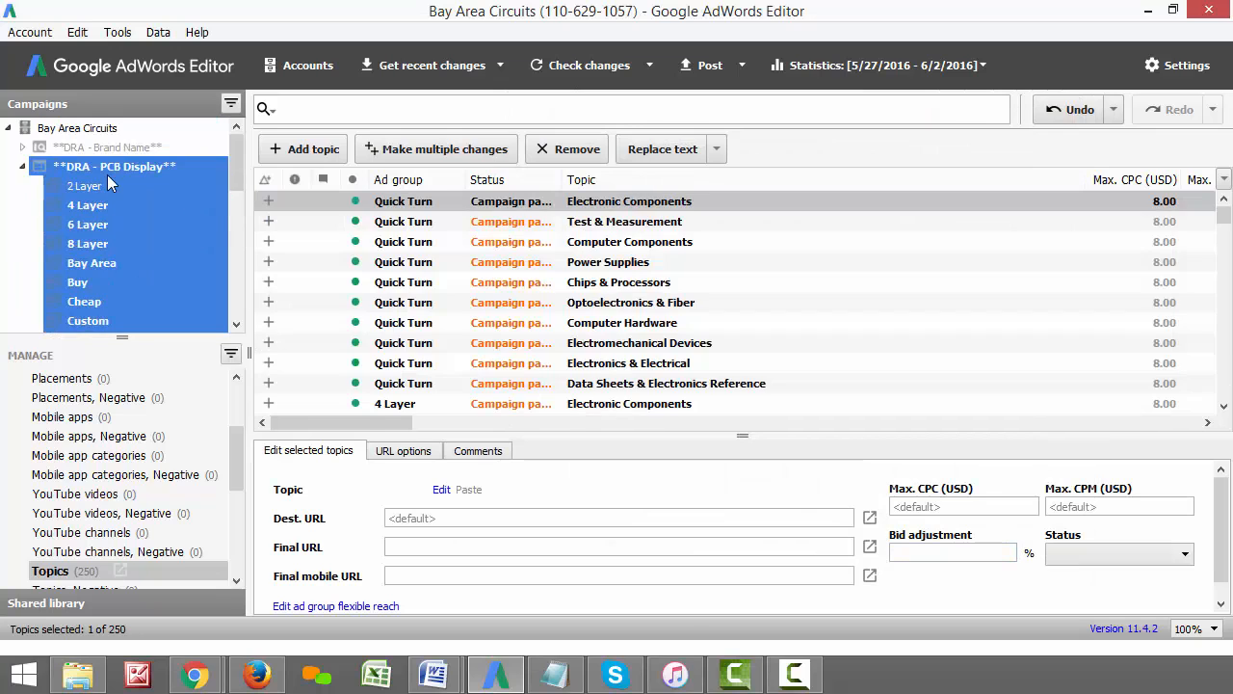
click(710, 65)
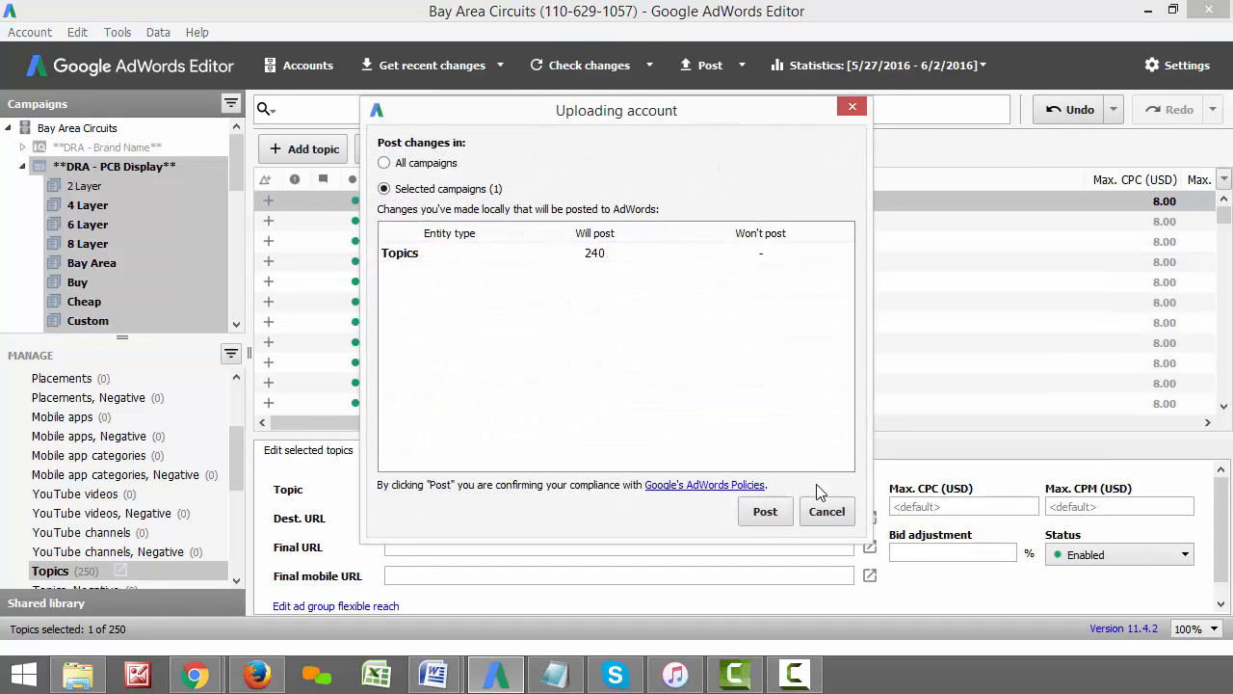
click(768, 511)
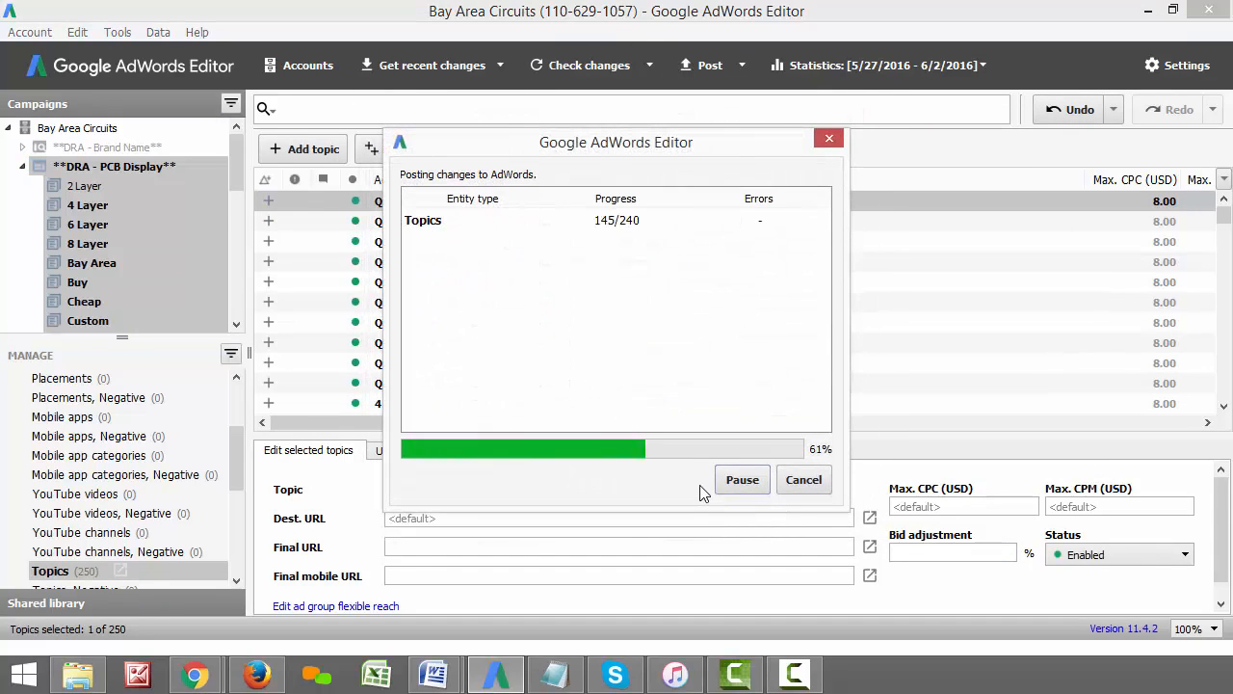
click(803, 481)
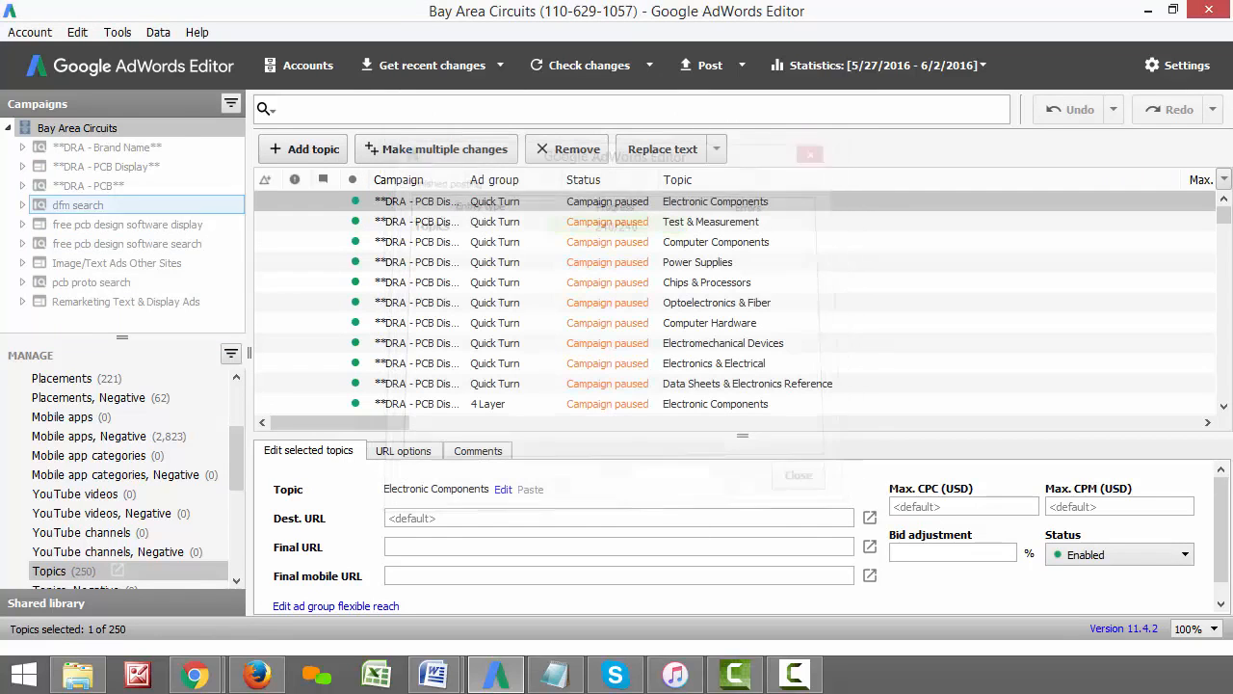
Check the topics and the keywords and targeting of the **DRA - PCB Display** campaign.
click(23, 166)
click(90, 170)
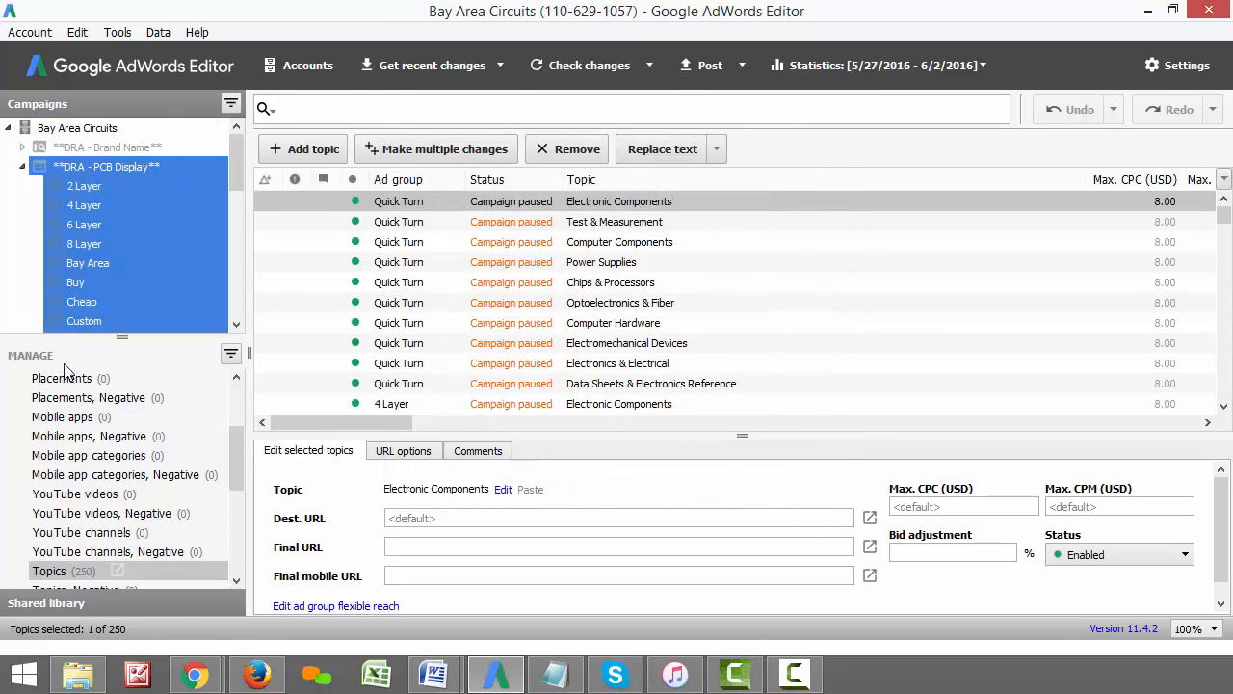
scroll(106, 450, up, 3)
click(8, 419)
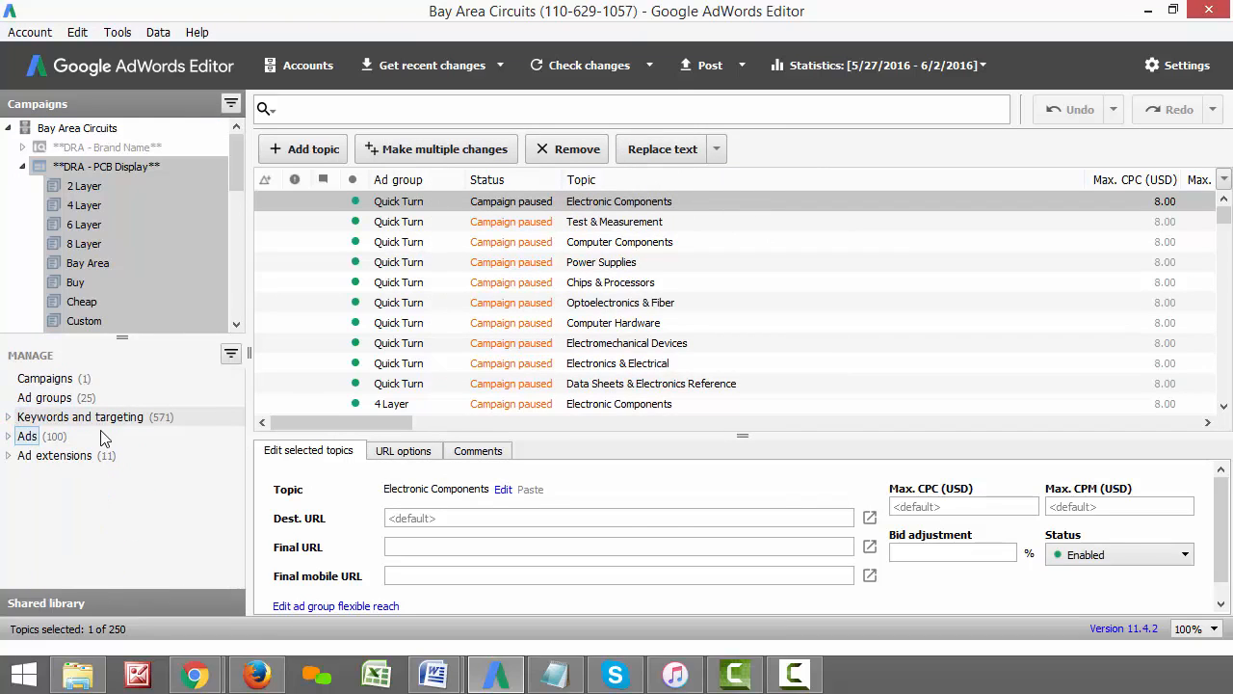
click(65, 417)
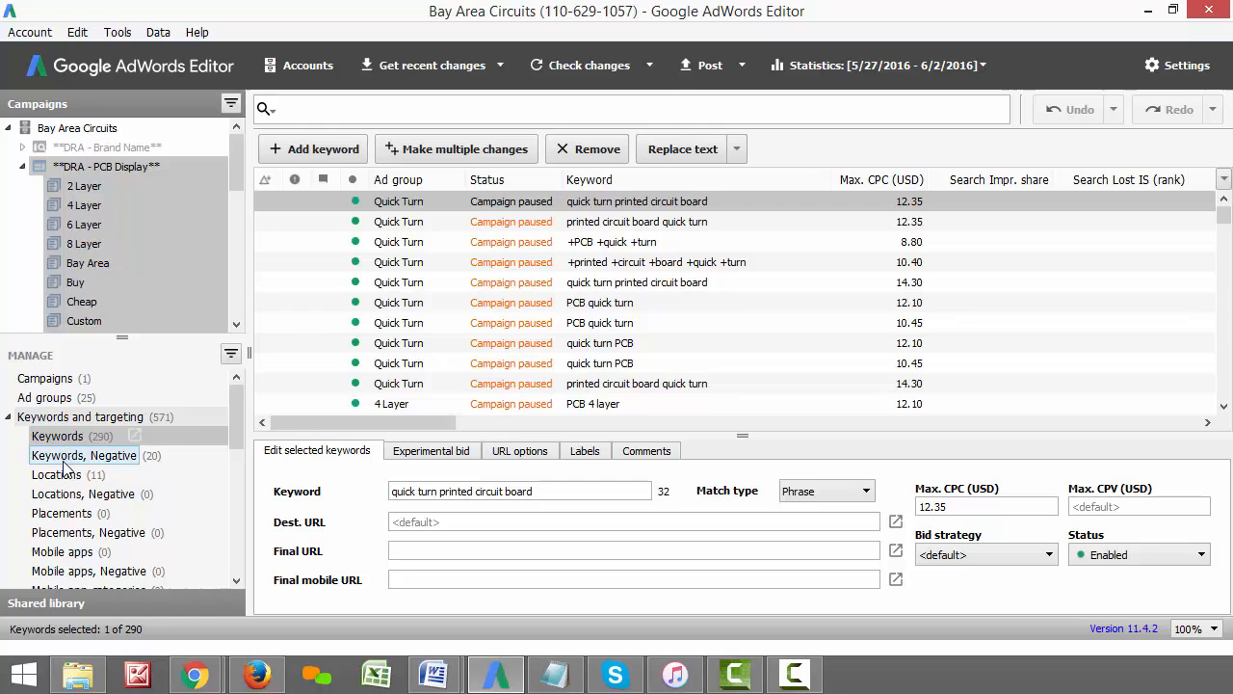
click(8, 416)
click(10, 416)
click(9, 416)
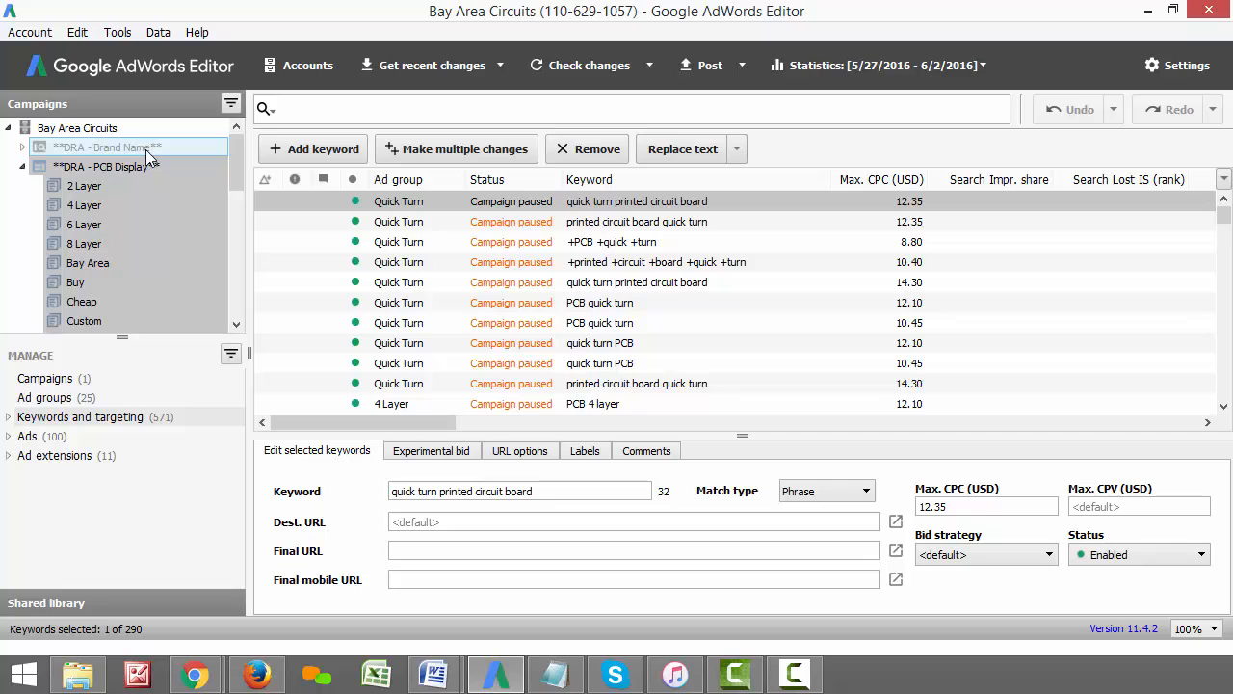
Examine the 2 Layer ad group's keywords and the experimental bid, URL, label and comment settings of the keyword +PCB +2 +layer.
click(84, 186)
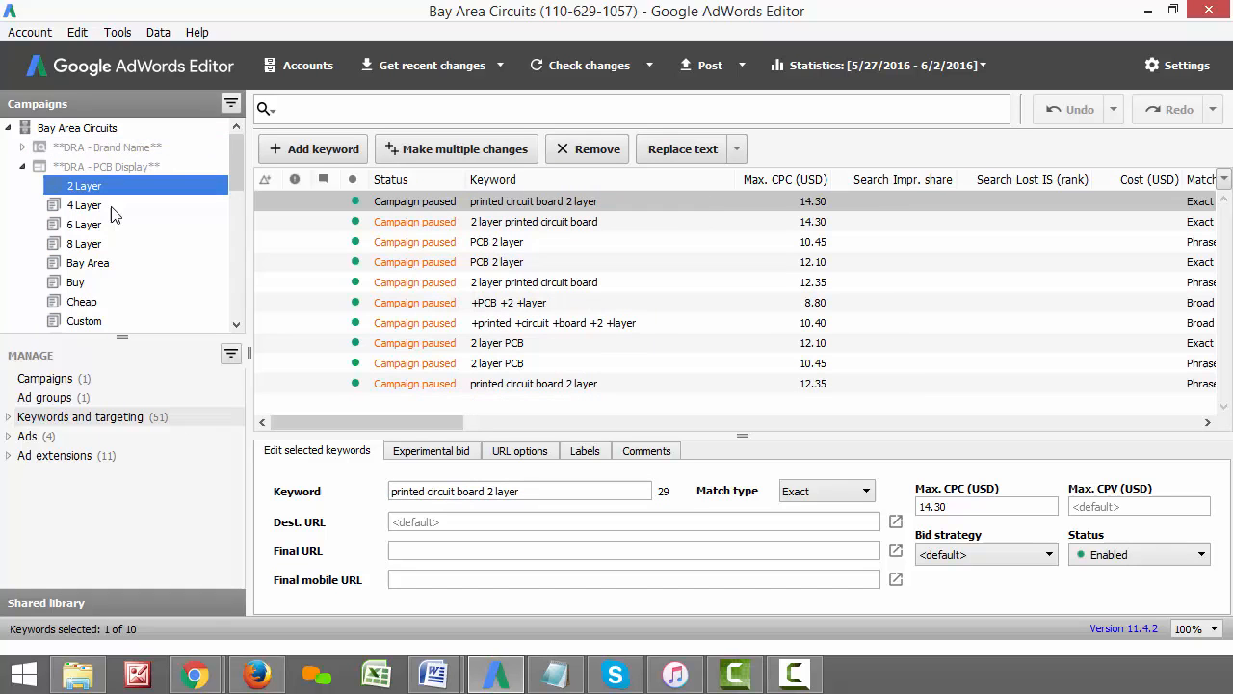
click(560, 225)
click(561, 243)
click(559, 262)
click(558, 281)
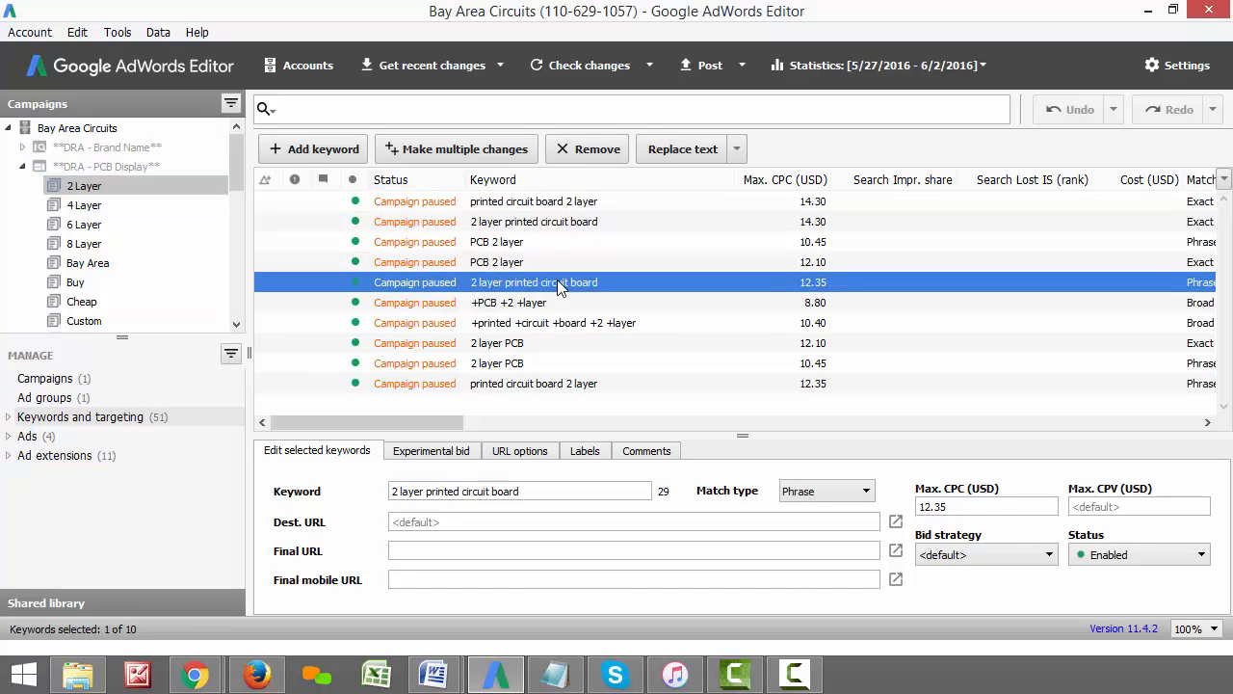
click(554, 305)
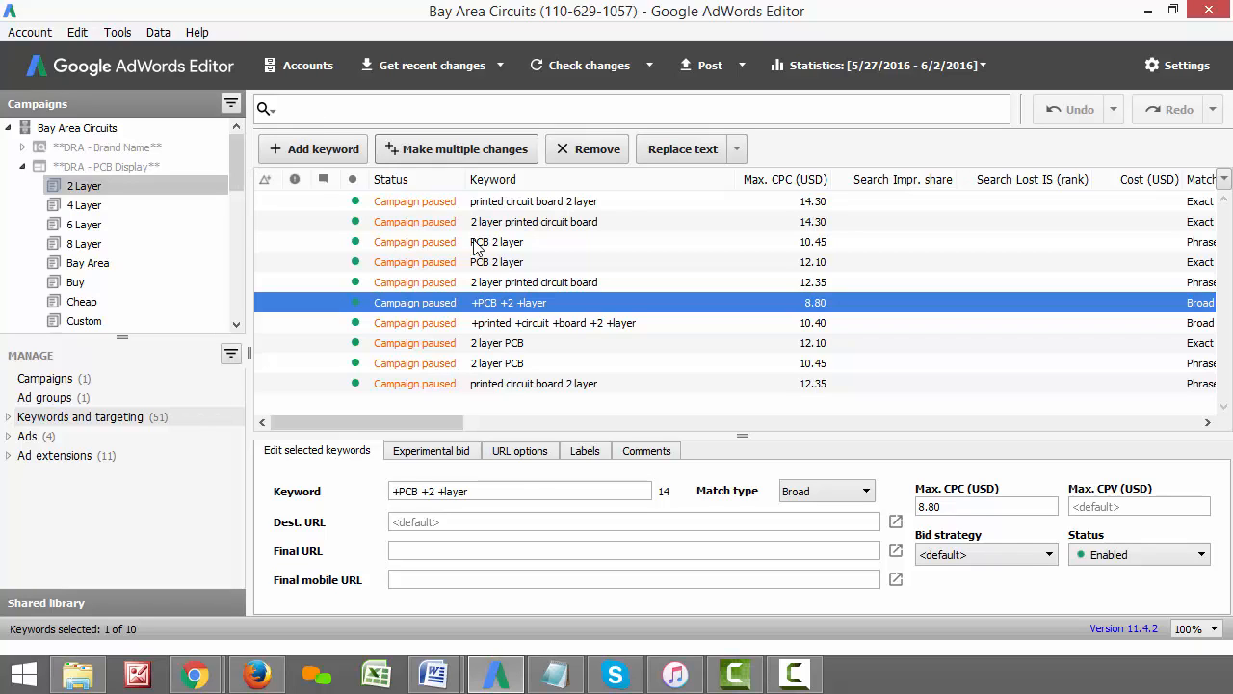
click(453, 451)
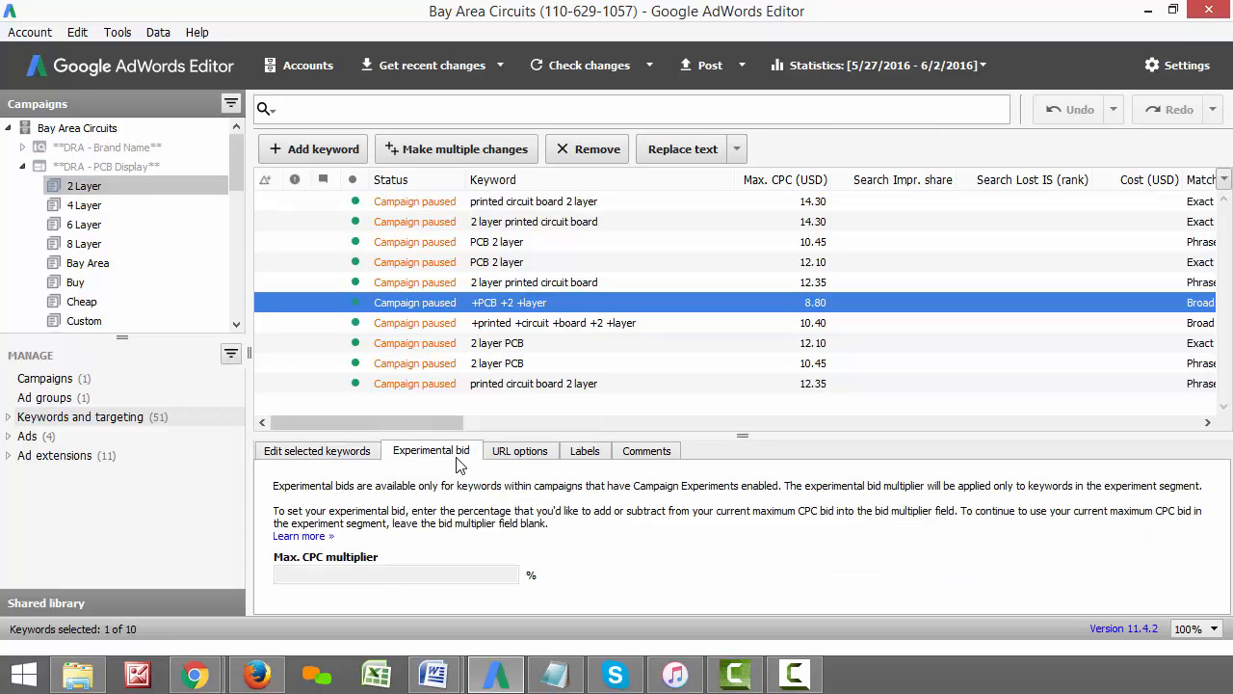
click(526, 451)
click(598, 451)
click(641, 451)
click(372, 451)
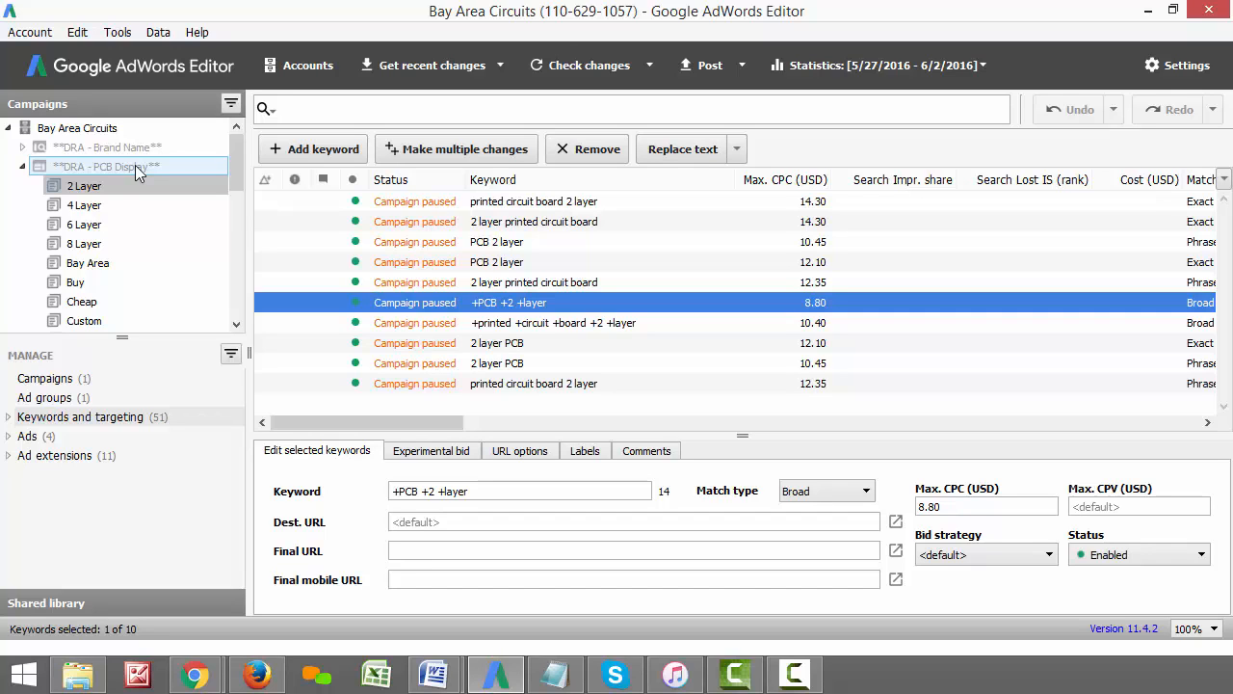
Review the 2 Layer ad group's text ads and look through the other ad types available for it.
click(122, 186)
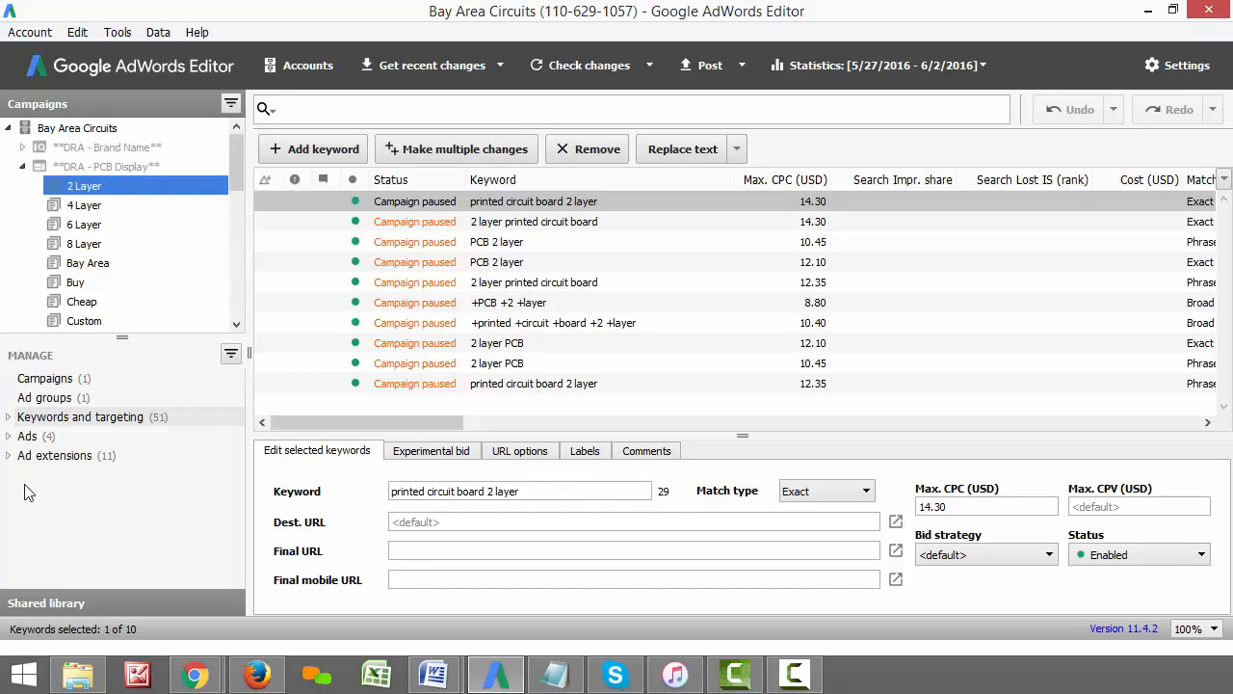
click(27, 437)
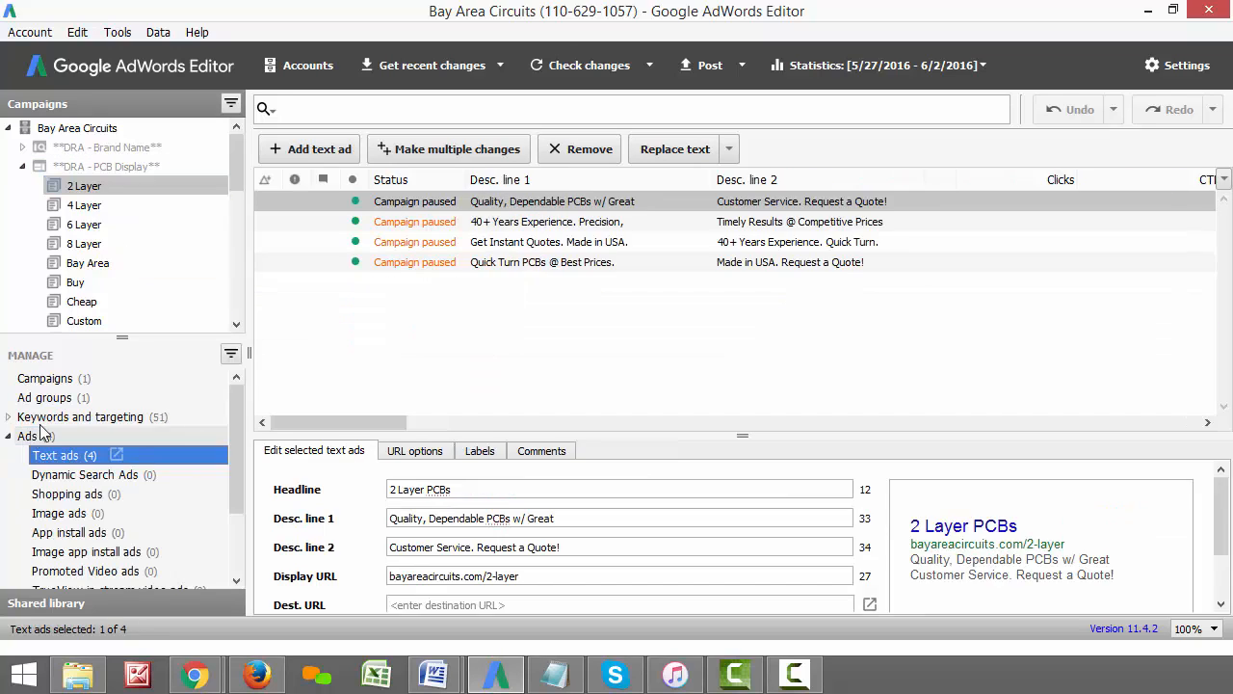
click(486, 224)
click(508, 243)
click(507, 263)
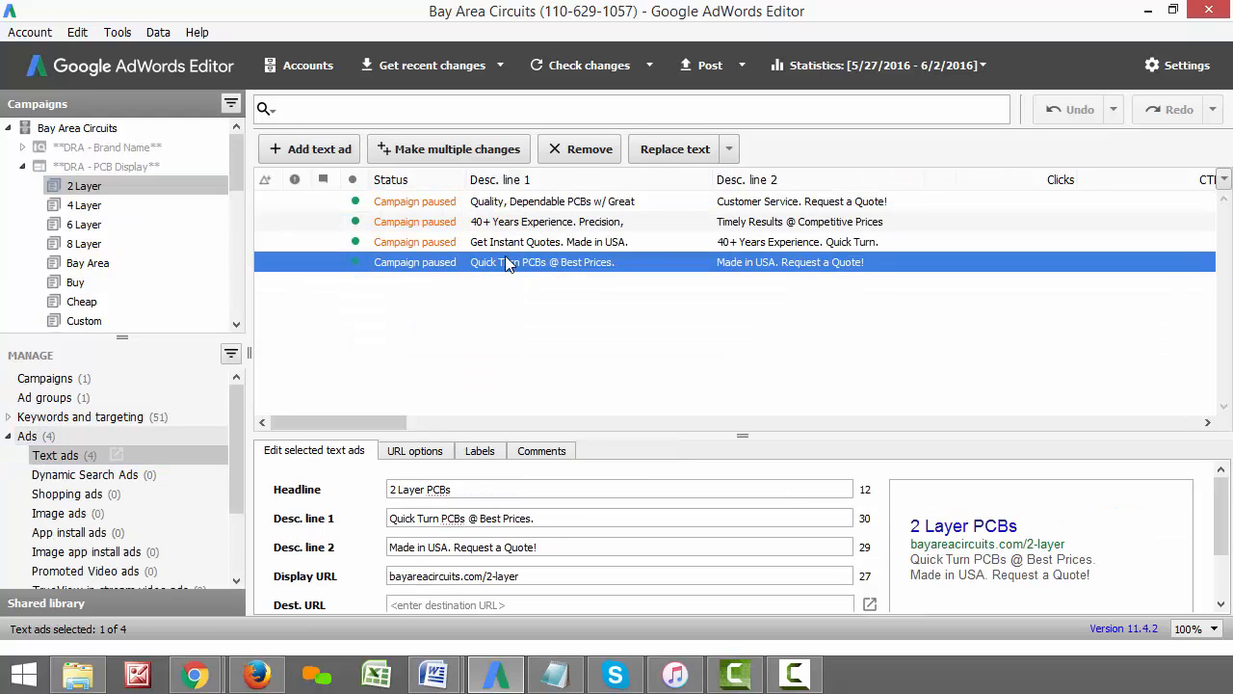
click(508, 245)
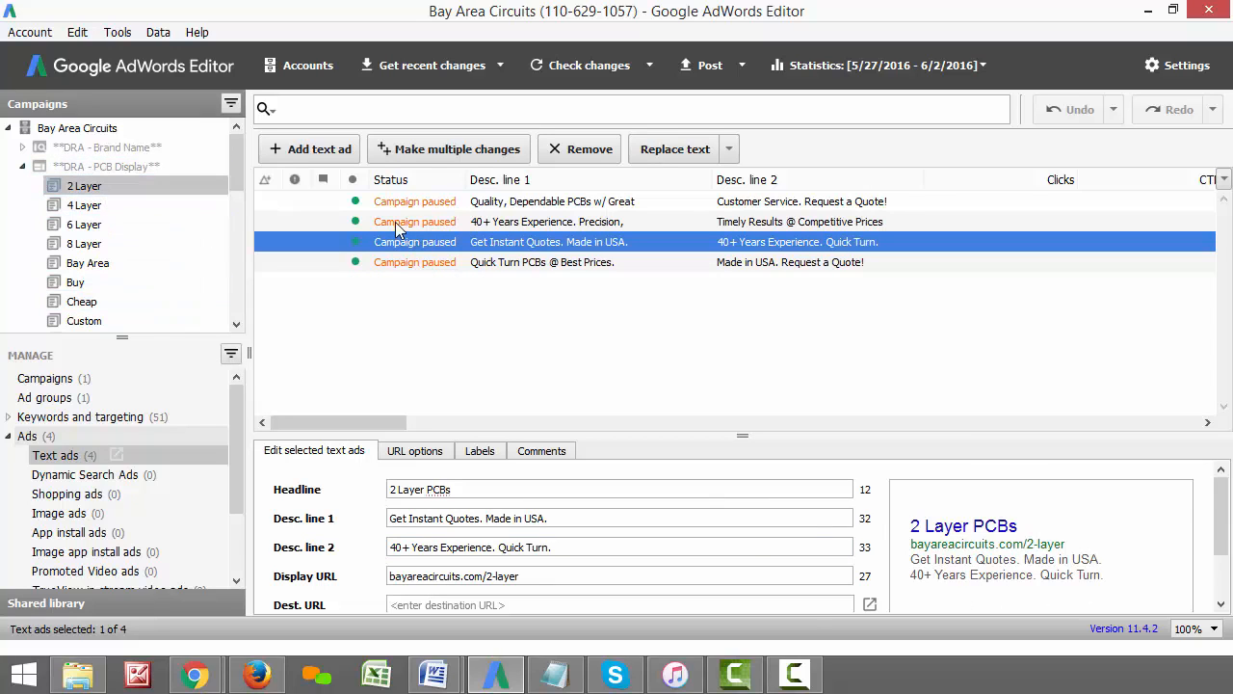
click(23, 169)
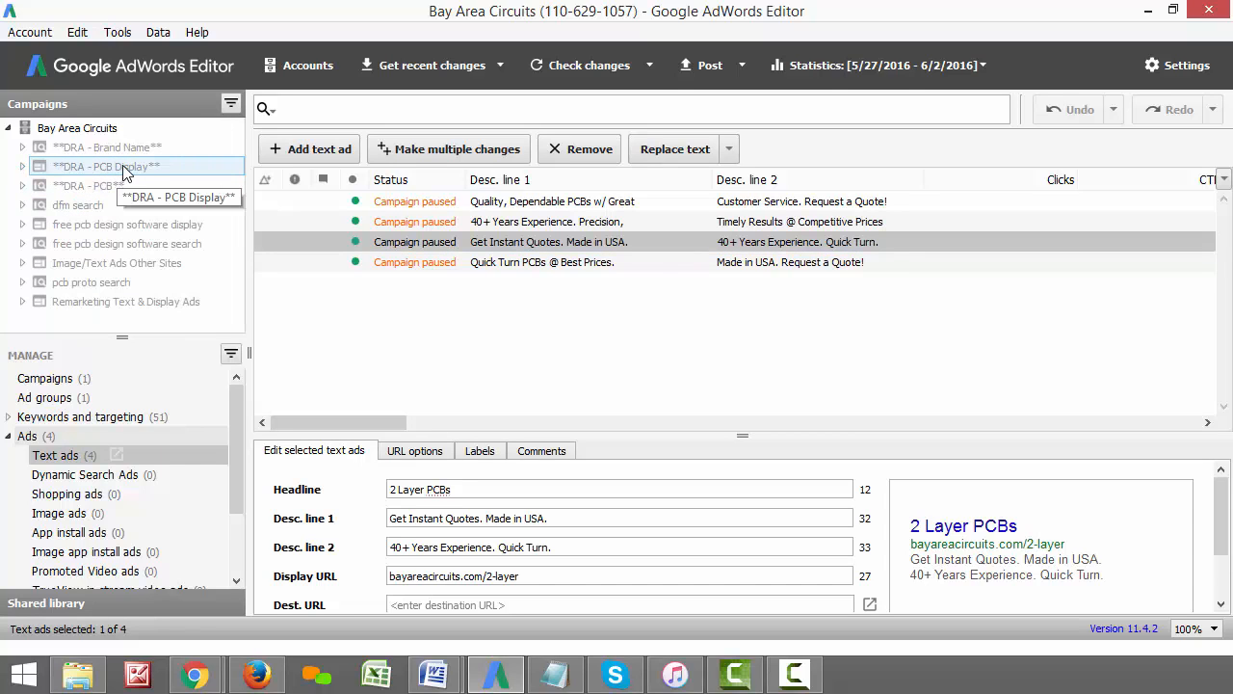
click(24, 166)
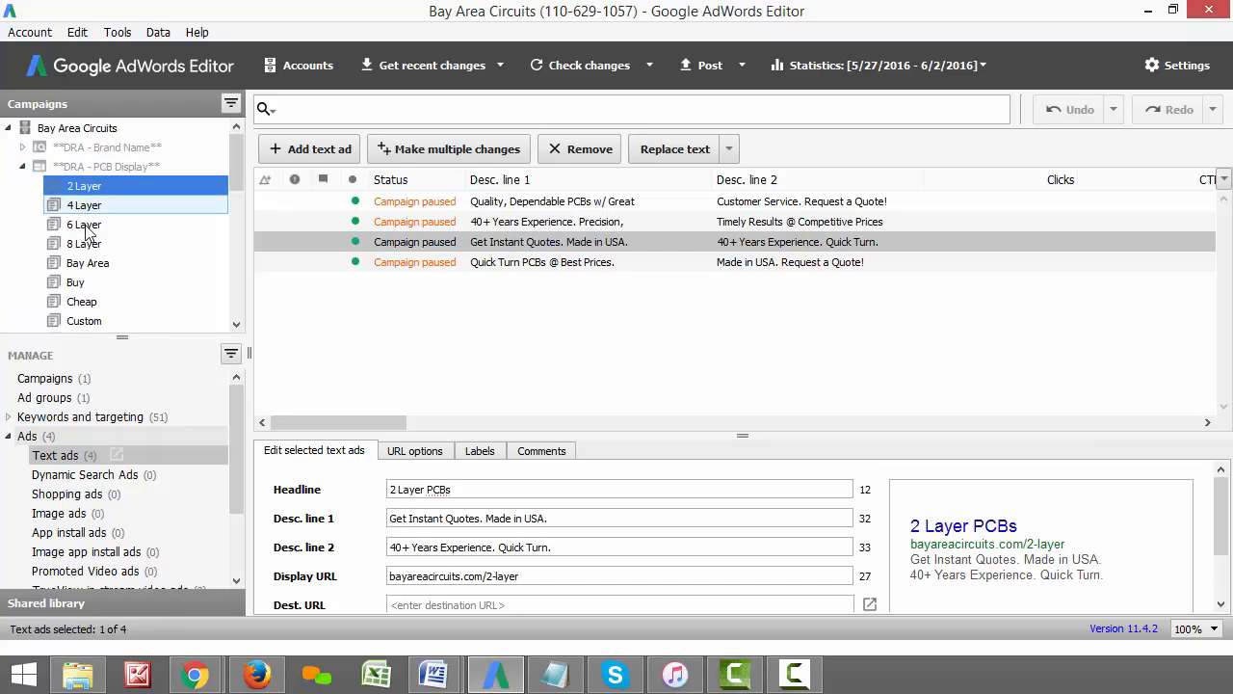
scroll(91, 536, down, 2)
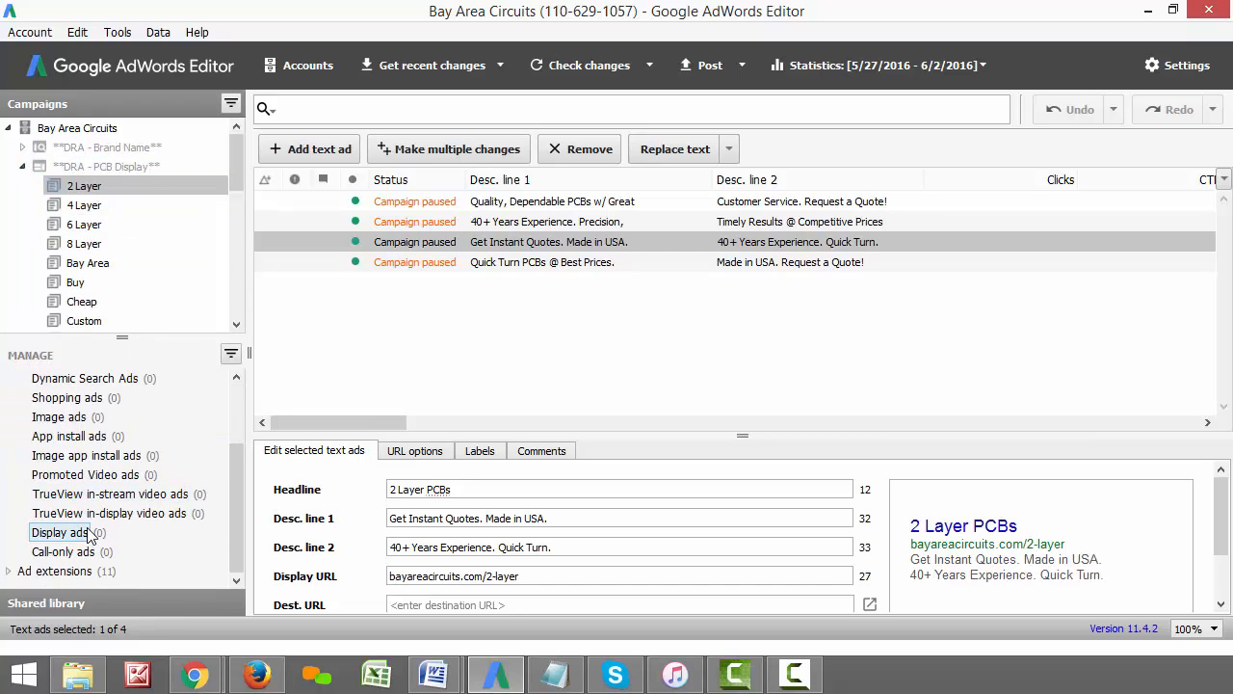
scroll(69, 536, up, 1)
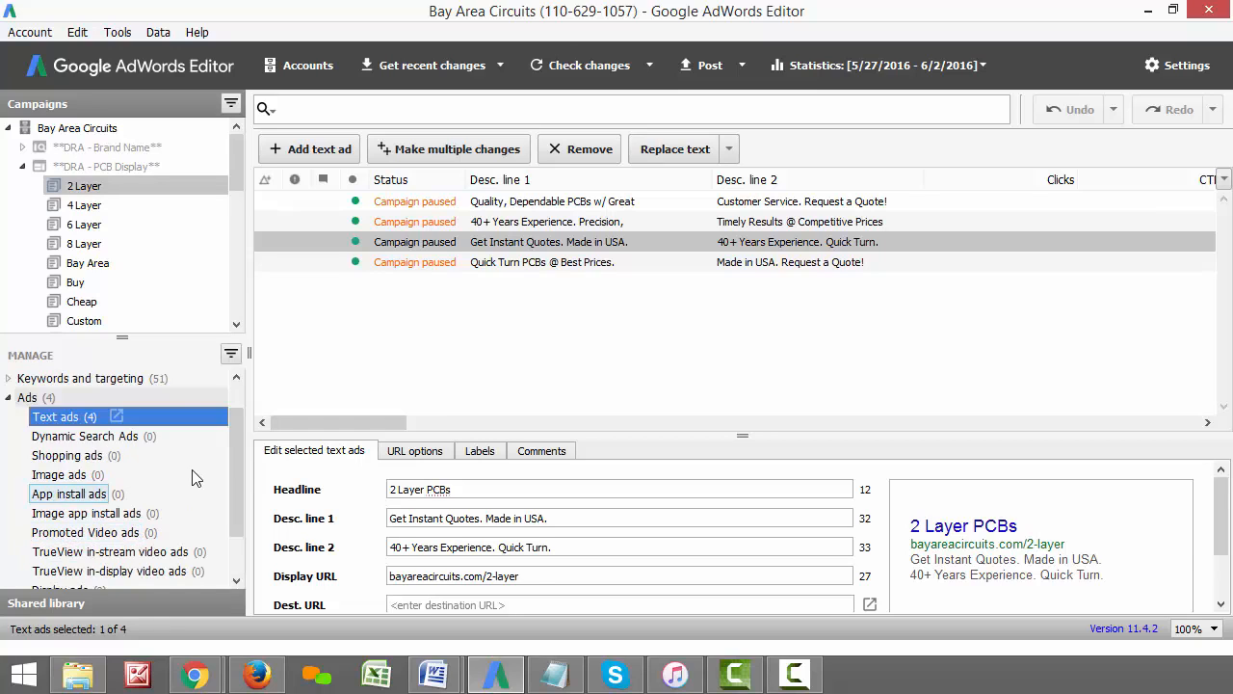
scroll(191, 477, up, 1)
click(589, 202)
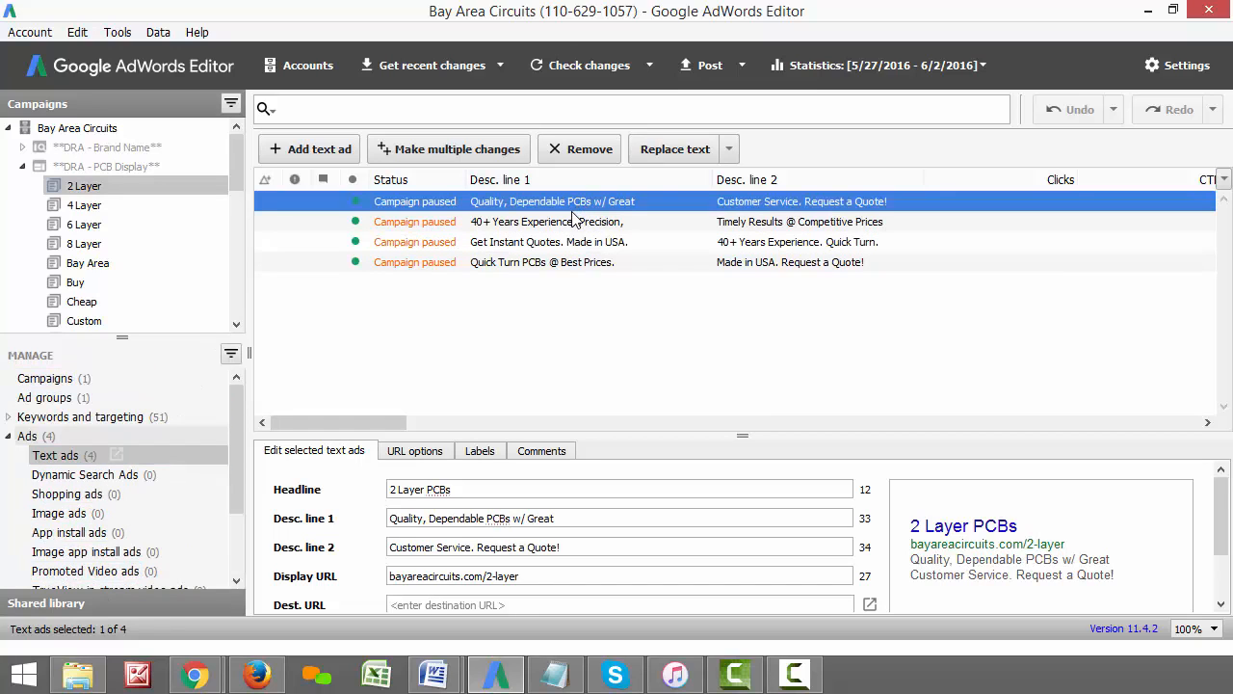